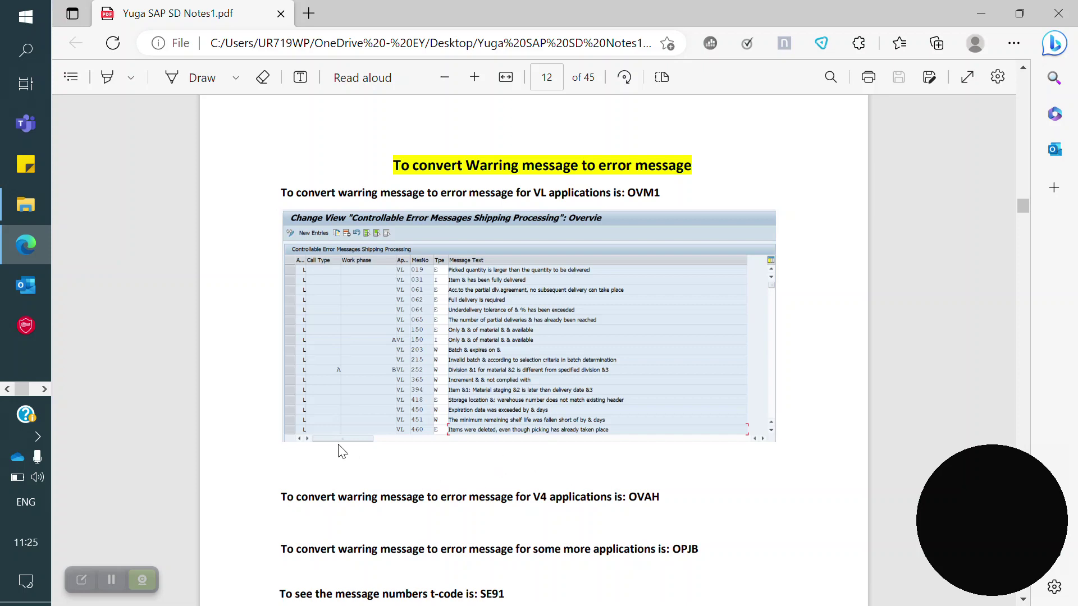
Switch to the SAP customer session and open transaction OVM1 for controllable shipping error messages
{"action": "left_click", "coordinate": [43, 392]}
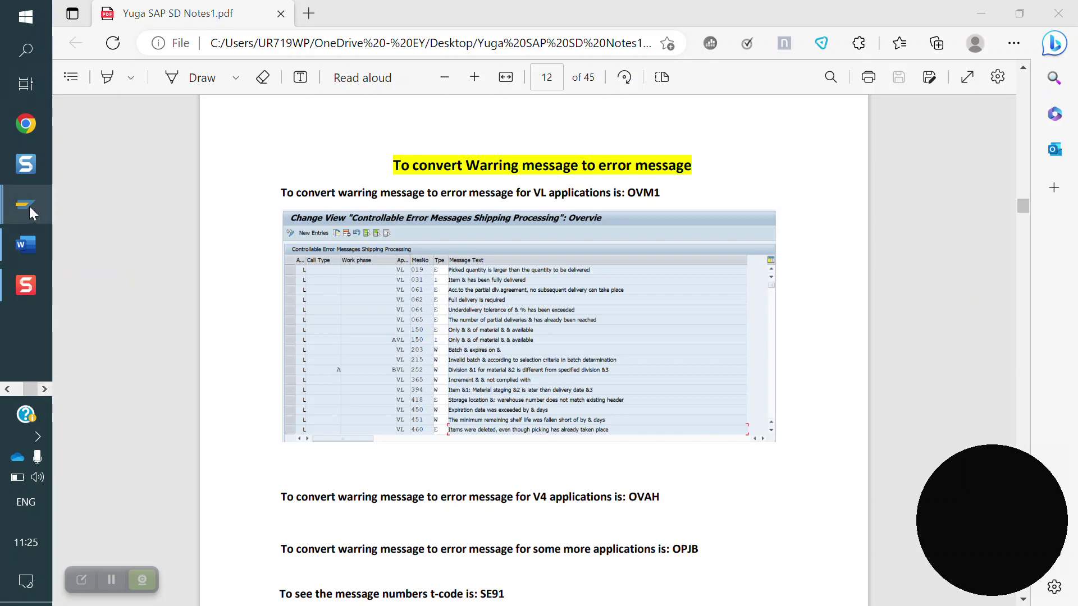
{"action": "mouse_move", "coordinate": [23, 212]}
{"action": "left_click", "coordinate": [146, 262]}
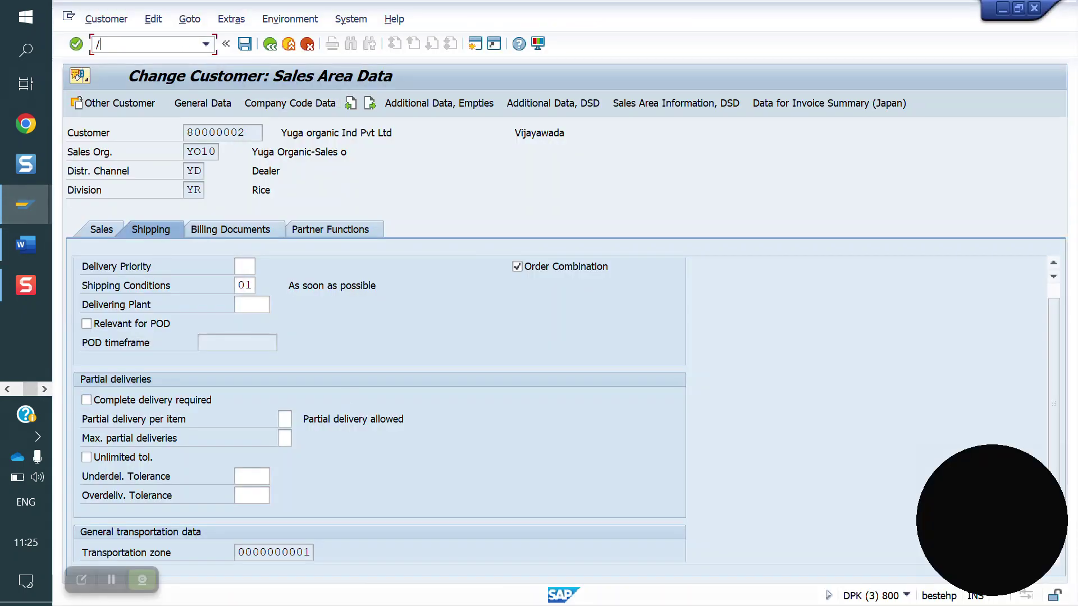
{"action": "type", "text": "/novm"}
{"action": "key", "text": "Return"}
Switch to the PDF notes and read the transaction codes for converting warning messages to error messages
{"action": "left_click", "coordinate": [21, 247]}
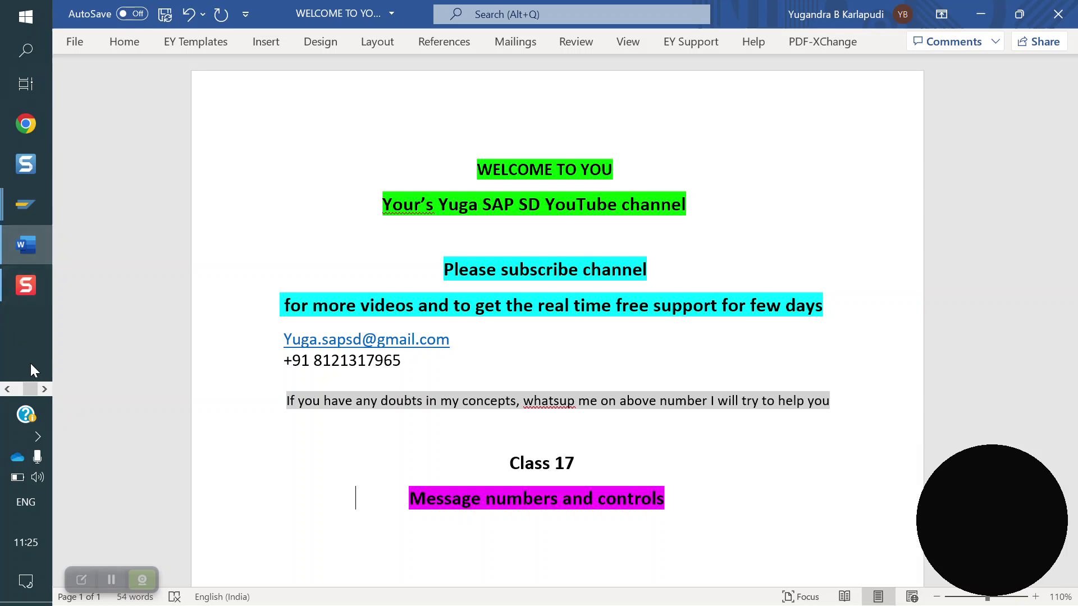
{"action": "left_click", "coordinate": [7, 389]}
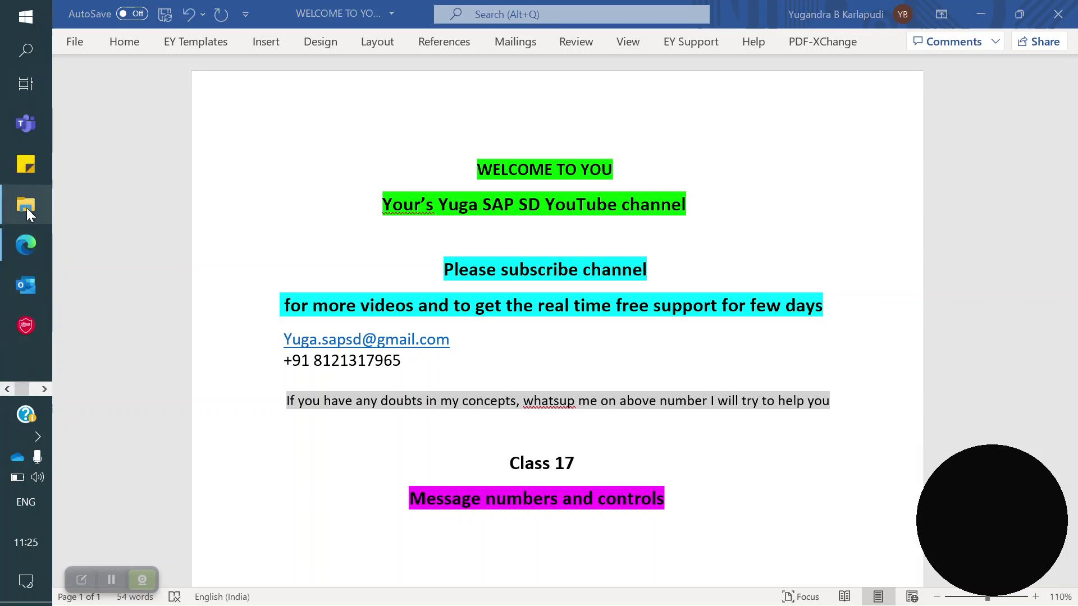
{"action": "left_click", "coordinate": [23, 236]}
{"action": "scroll", "coordinate": [478, 414], "scroll_direction": "down", "scroll_amount": 1}
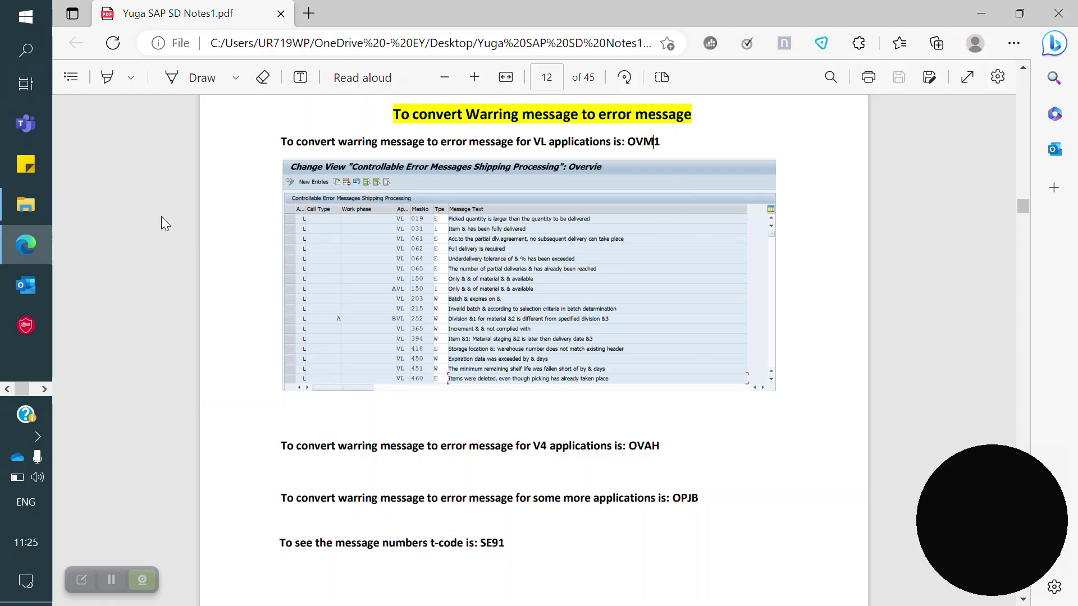
Return to the SAP view of controllable shipping error messages and mark the entries VL 062 and VL 019
{"action": "left_click", "coordinate": [42, 388]}
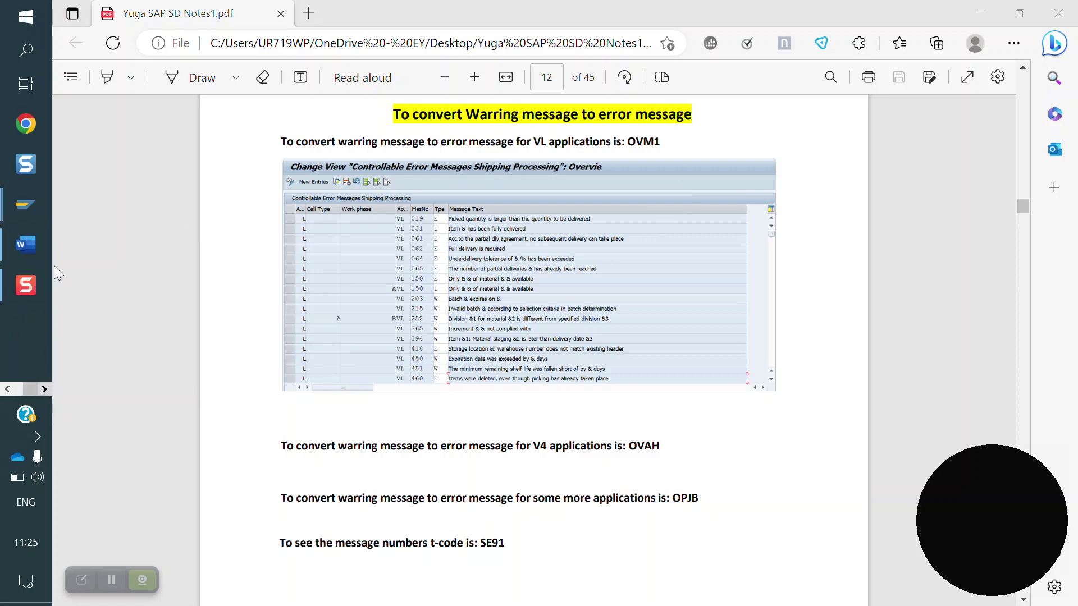
{"action": "mouse_move", "coordinate": [21, 208]}
{"action": "left_click", "coordinate": [163, 285]}
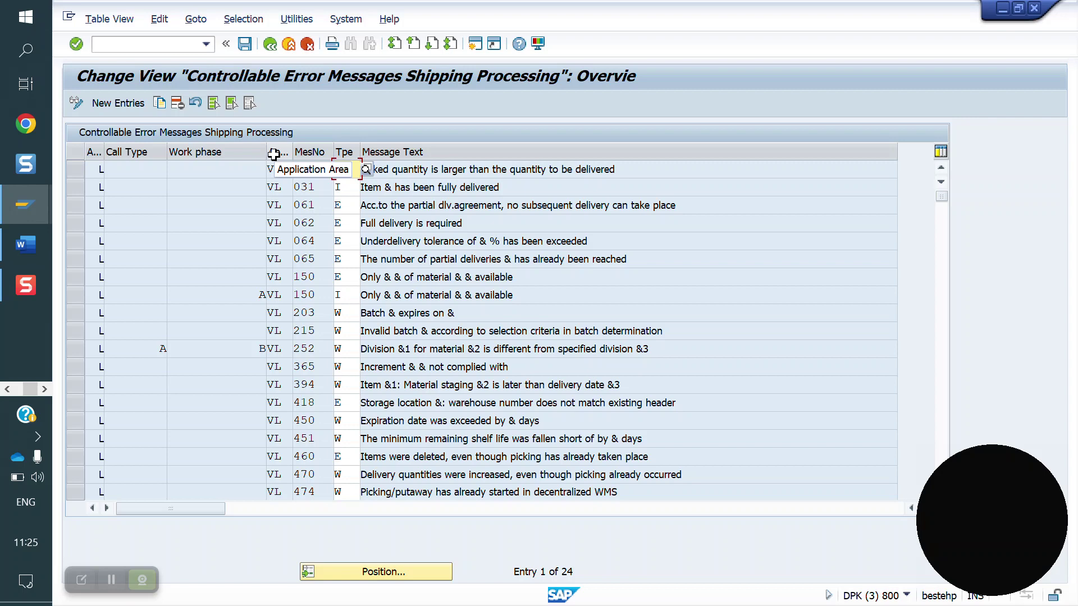
{"action": "left_click", "coordinate": [270, 223]}
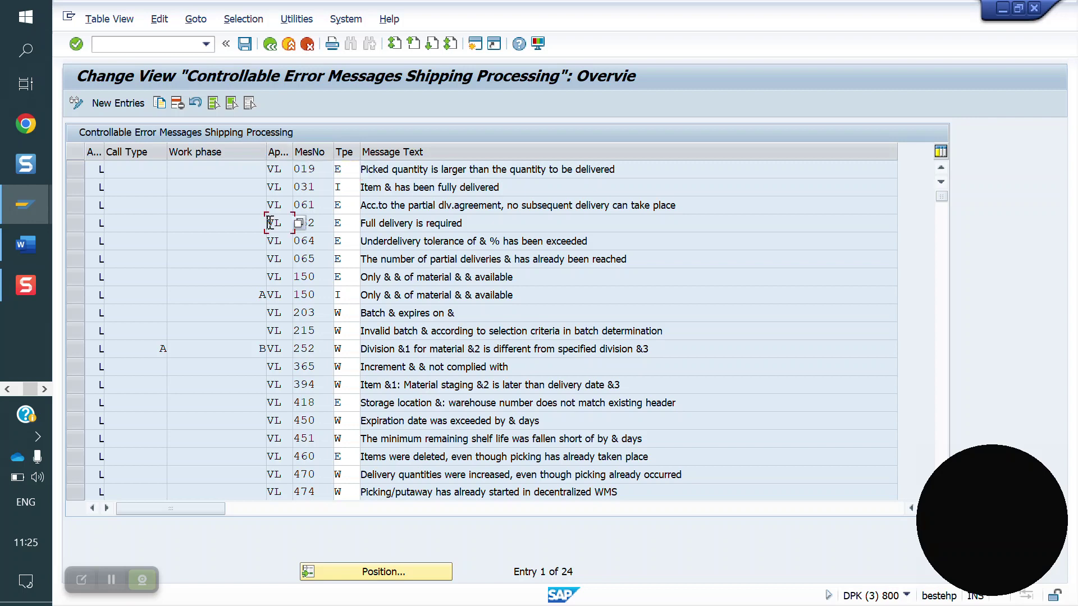
{"action": "left_click", "coordinate": [403, 259]}
{"action": "left_click", "coordinate": [76, 223]}
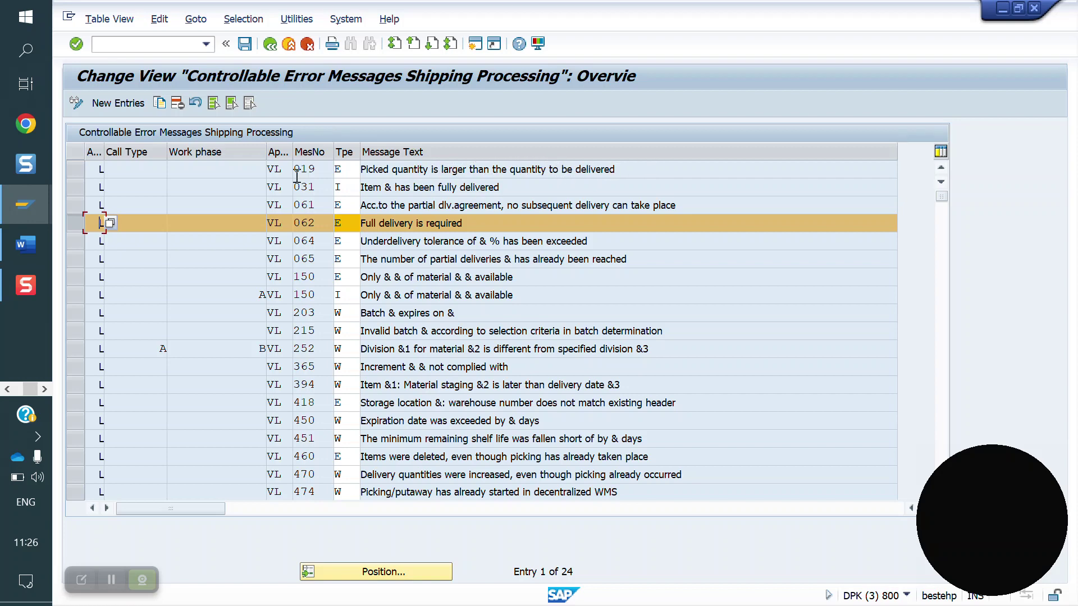
{"action": "left_click", "coordinate": [73, 171]}
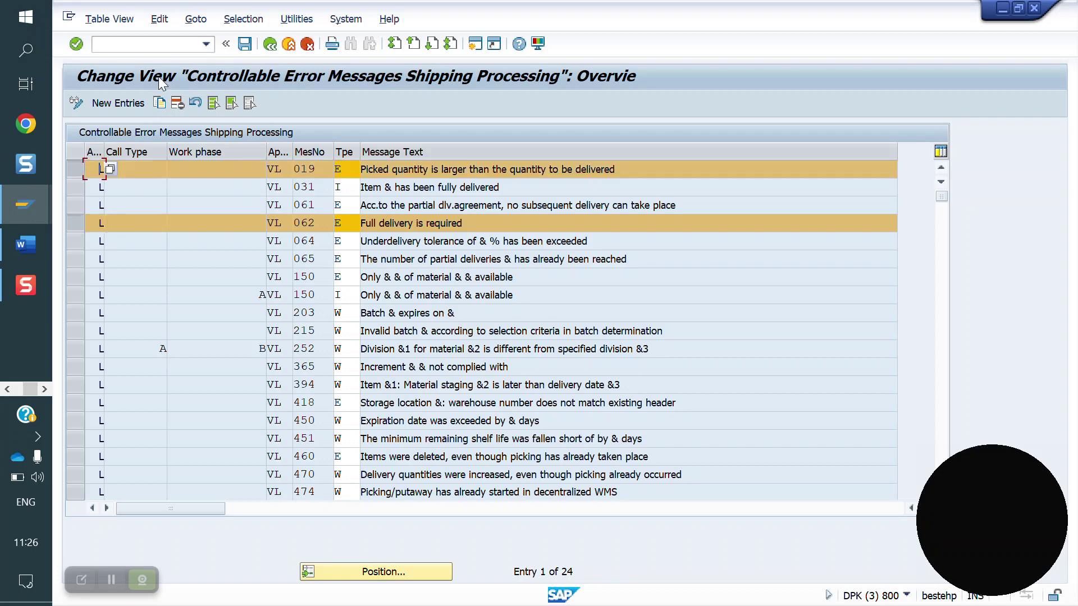
Open VA01 in a new session, start a YOOR order for sales area YO10/YD/YR and enter the sold-to customer number
{"action": "left_click", "coordinate": [146, 47]}
{"action": "type", "text": "/ova01"}
{"action": "key", "text": "Return"}
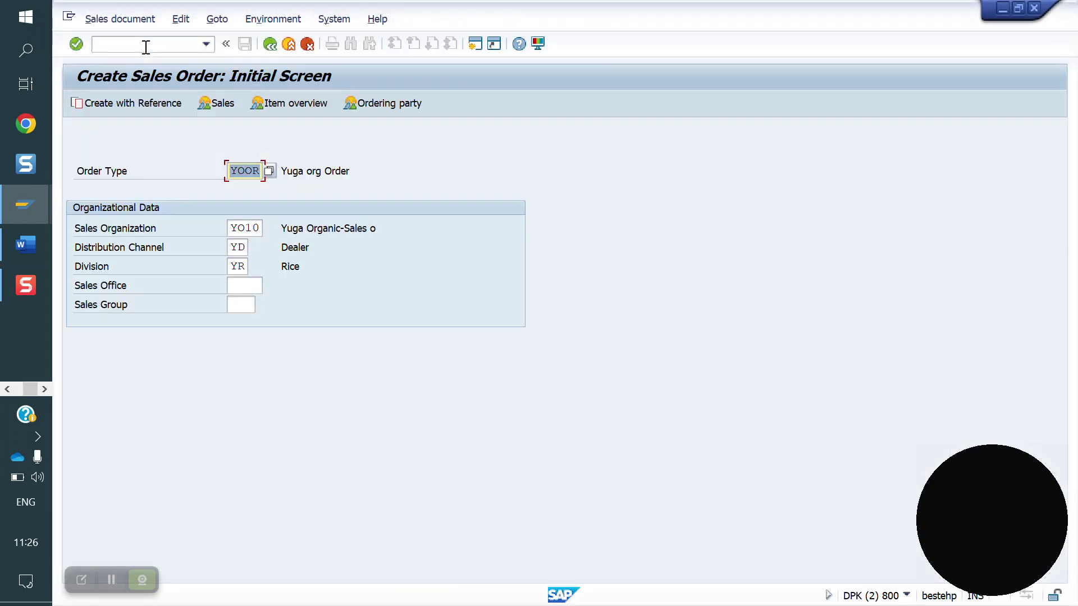
{"action": "key", "text": "Return"}
{"action": "key", "text": "Down"}
{"action": "key", "text": "Return"}
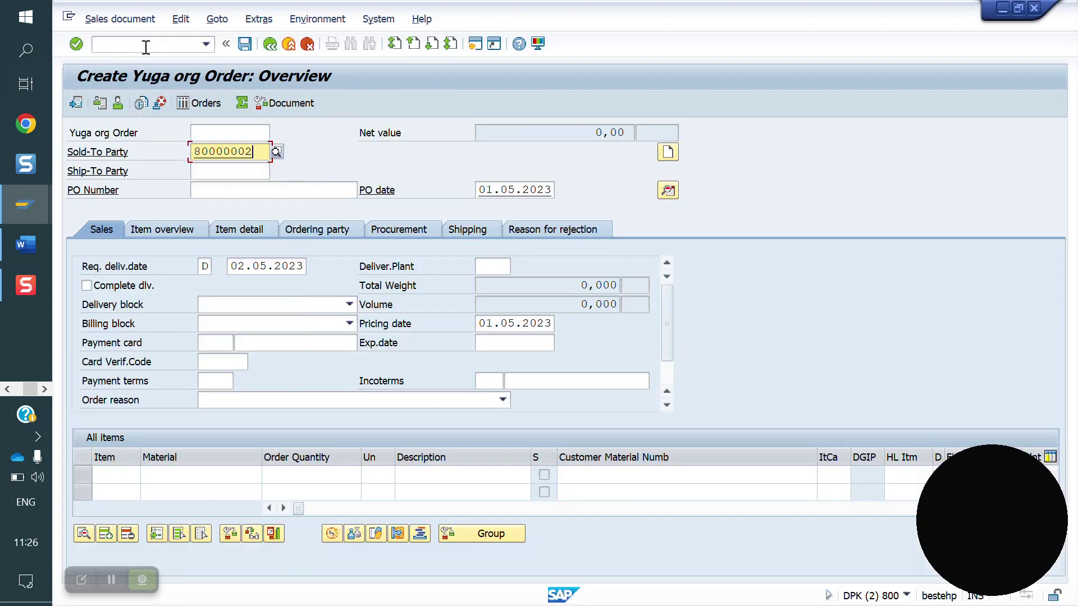
{"action": "key", "text": "Return"}
Add material 50065562 to the sales order with an order quantity of 10
{"action": "key", "text": "Down"}
{"action": "key", "text": "Down"}
{"action": "key", "text": "Return"}
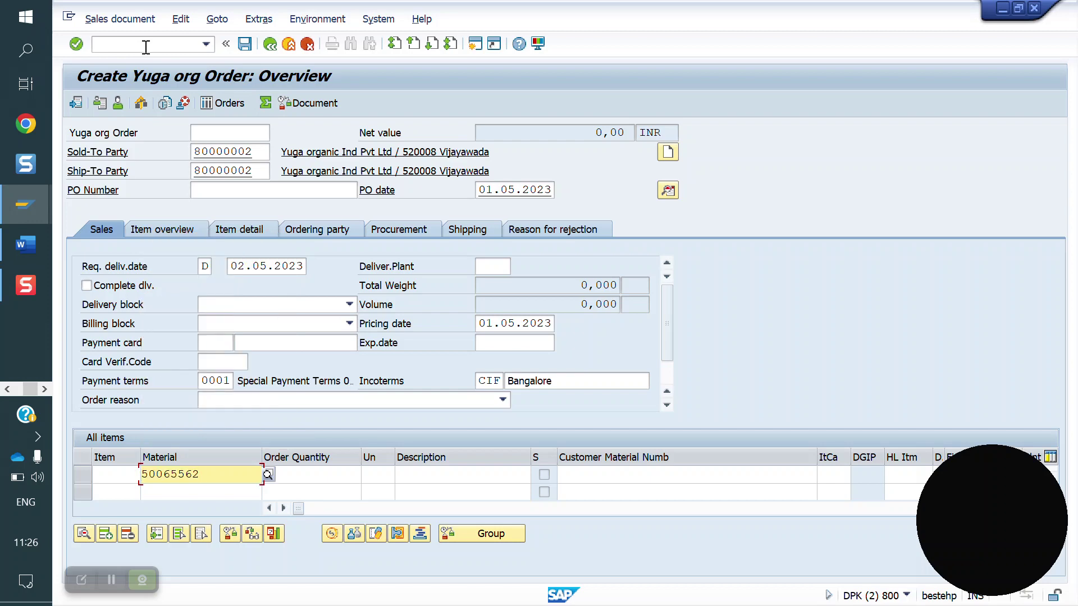
{"action": "key", "text": "Return"}
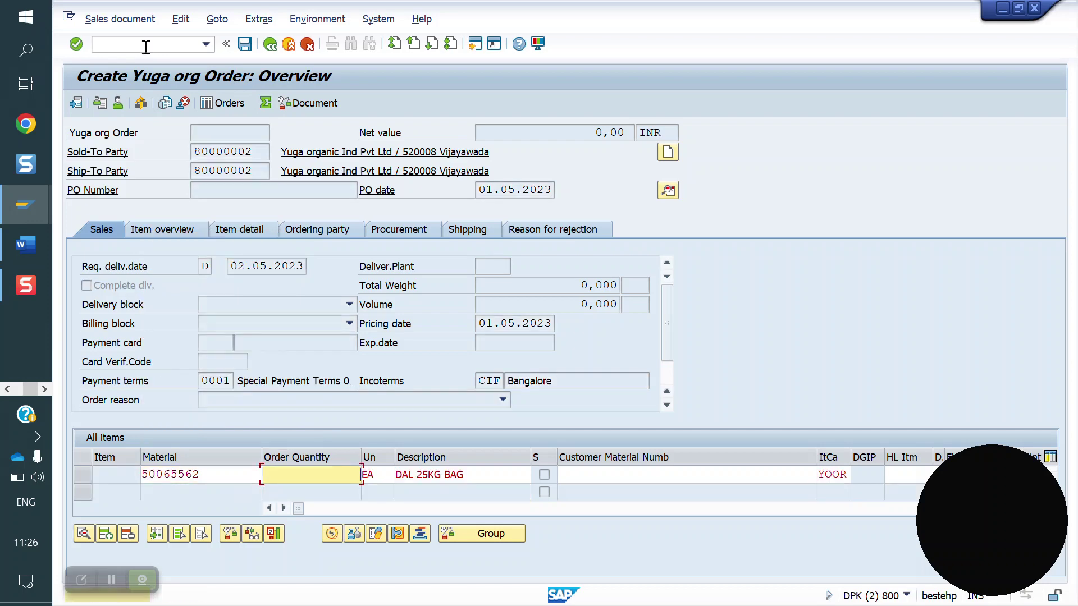
{"action": "type", "text": "10"}
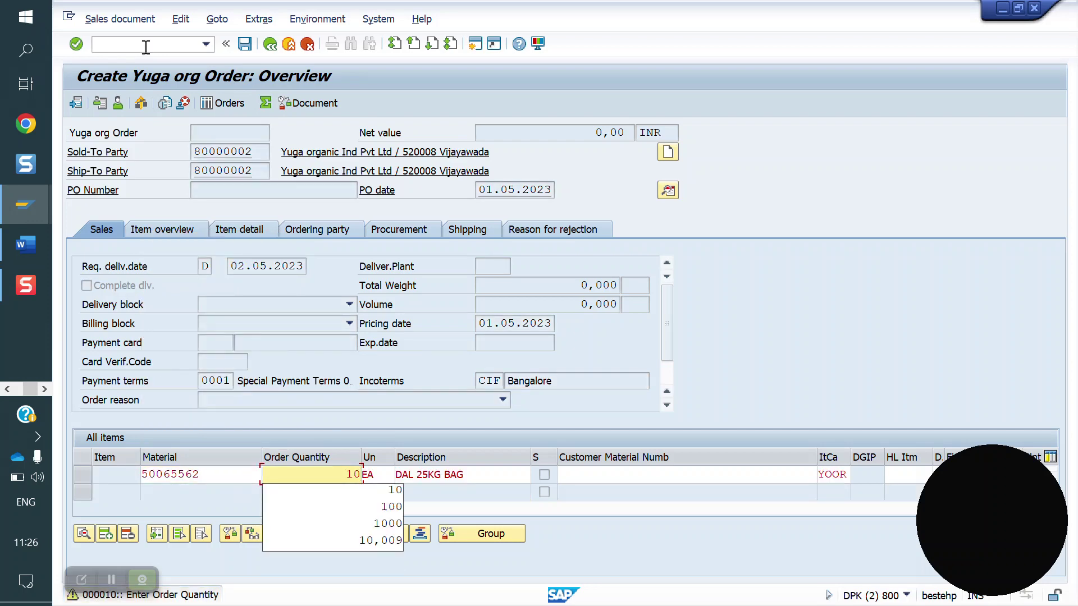
{"action": "key", "text": "Return"}
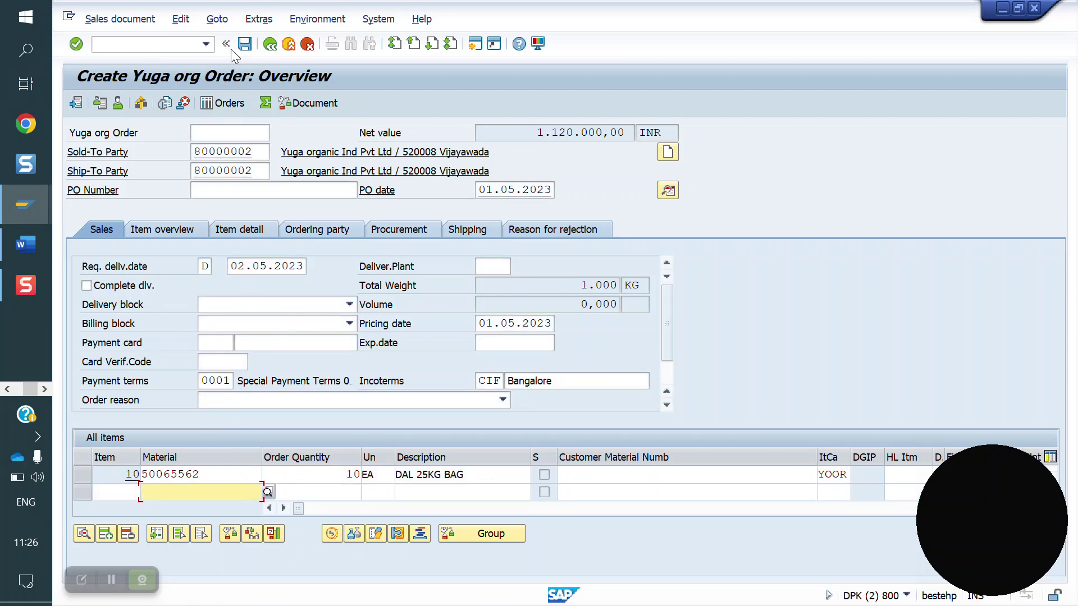
Create an outbound delivery directly from the sales order and set the item's storage location to FG01
{"action": "left_click", "coordinate": [134, 19]}
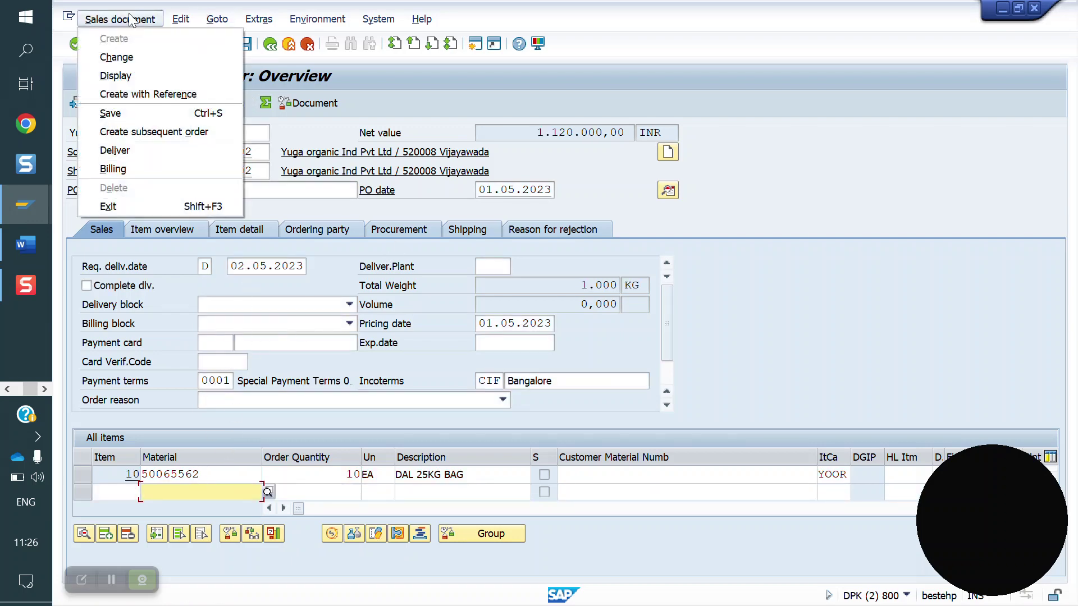
{"action": "left_click", "coordinate": [151, 147]}
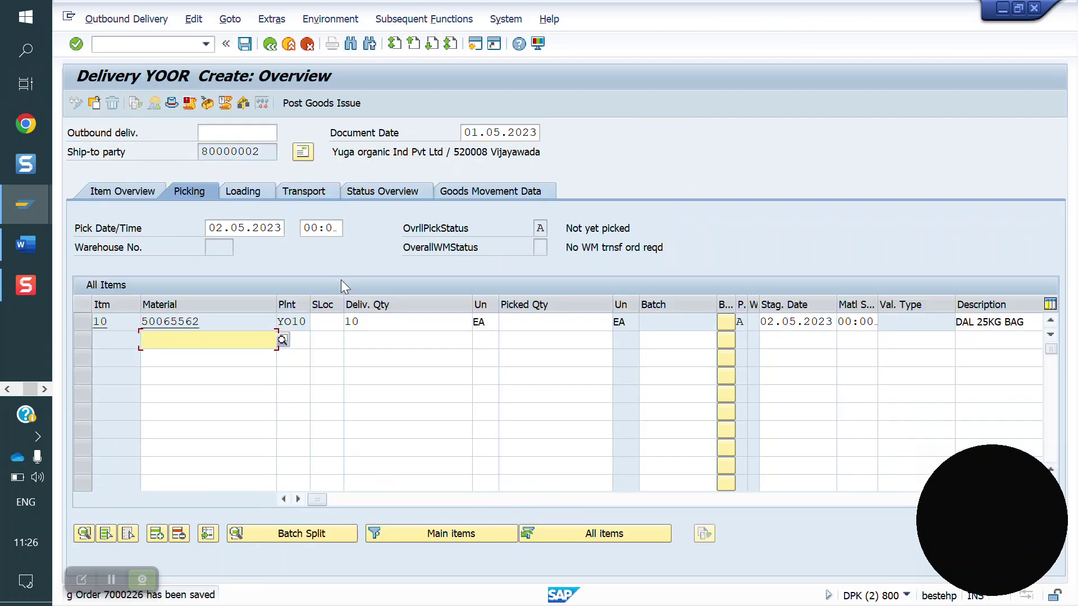
{"action": "left_click", "coordinate": [332, 321]}
{"action": "type", "text": "FG01"}
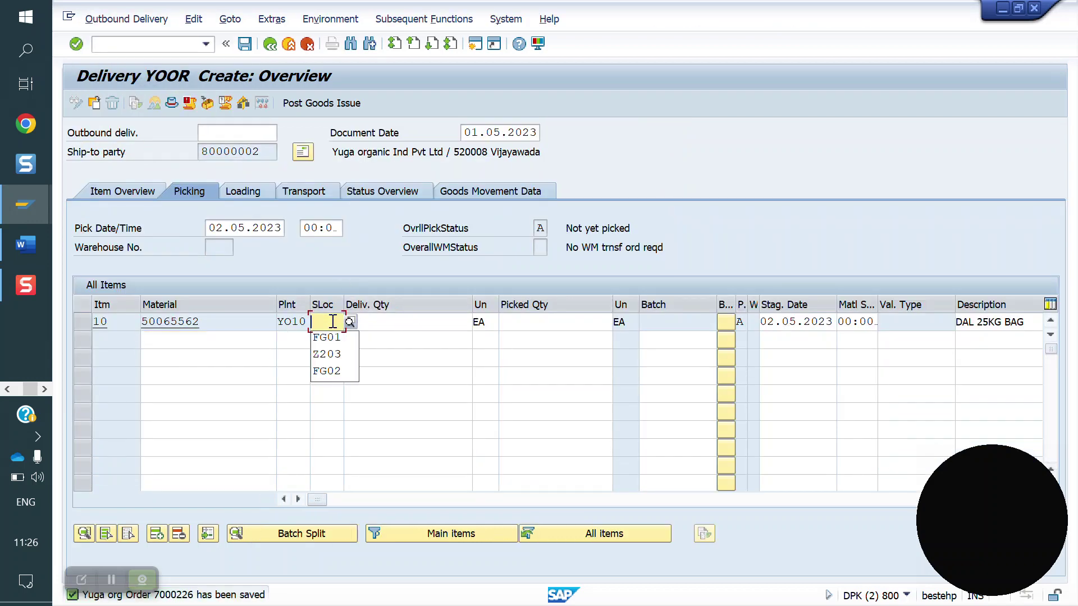
{"action": "key", "text": "Return"}
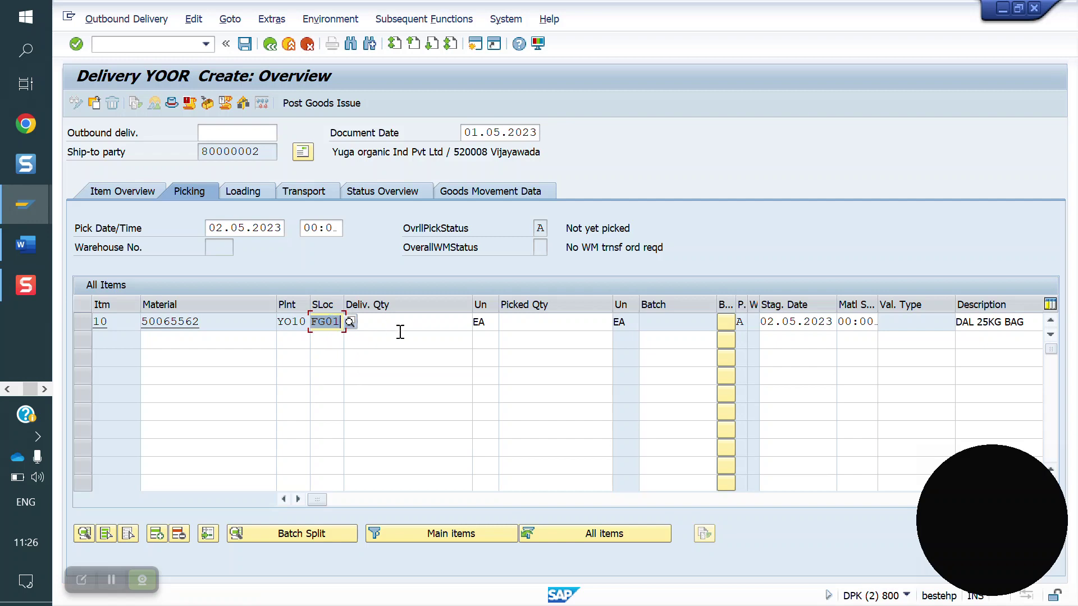
Try a picked quantity of 12 for the delivery item and check the message number in the resulting message's long text
{"action": "left_click", "coordinate": [531, 321]}
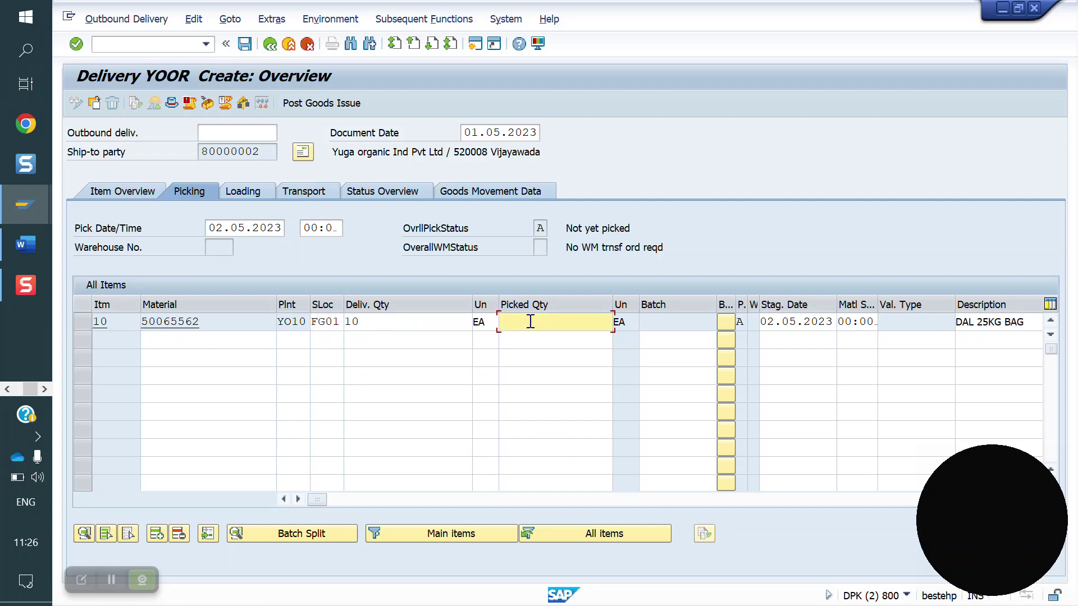
{"action": "type", "text": "12"}
{"action": "key", "text": "Return"}
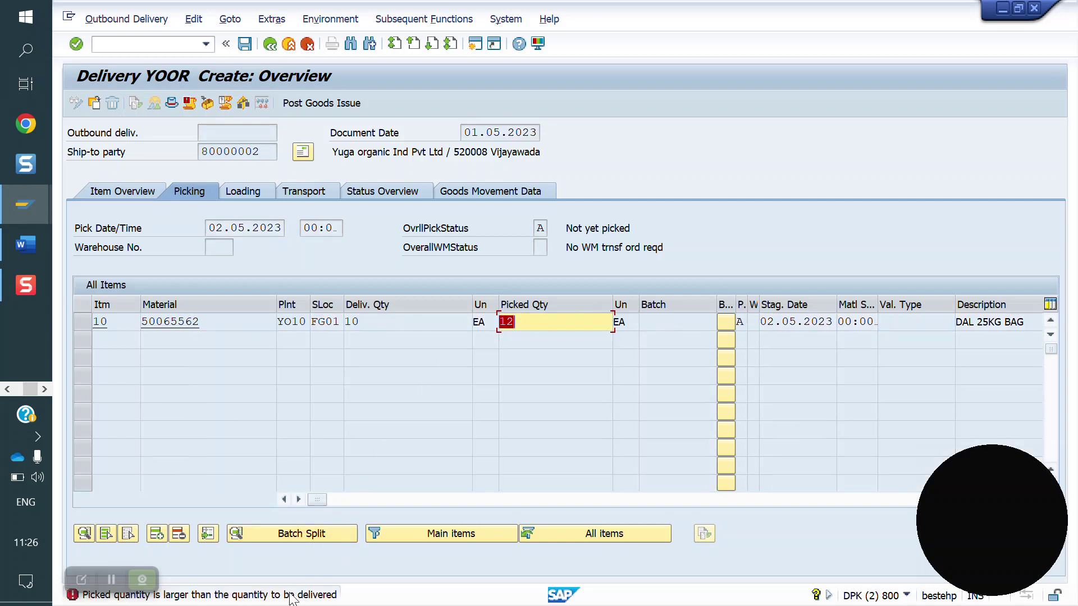
{"action": "double_click", "coordinate": [293, 595]}
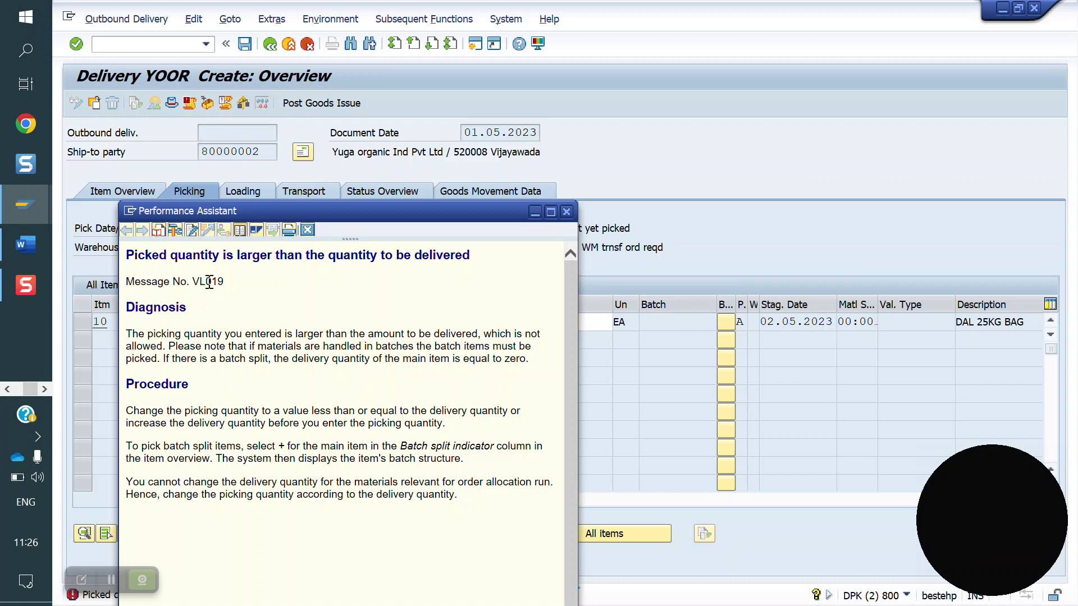
{"action": "left_click_drag", "start_coordinate": [208, 282], "coordinate": [187, 284]}
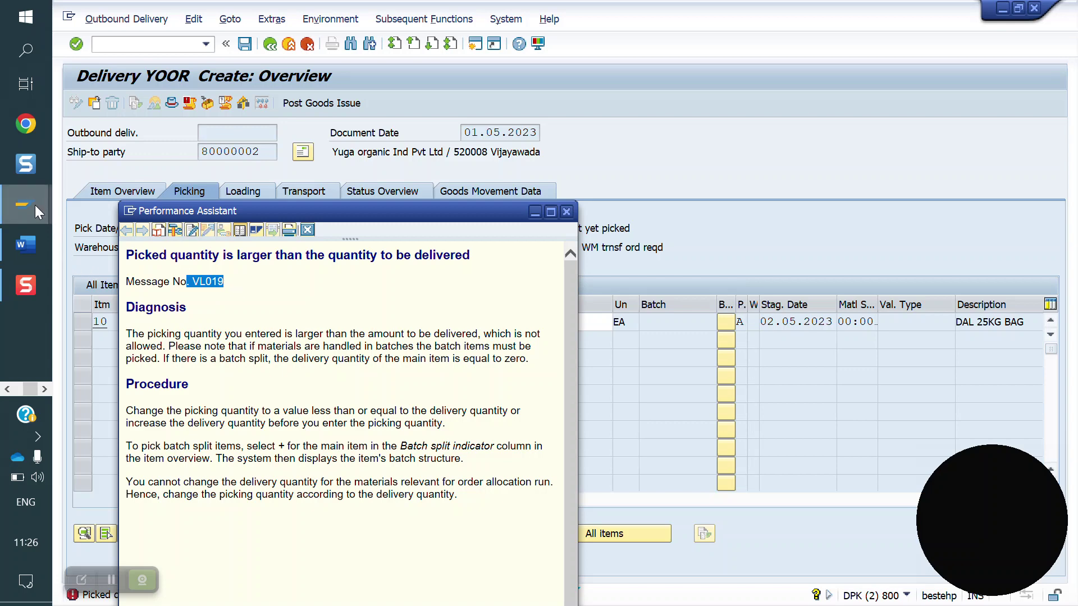
Return to the controllable shipping error messages view and unmark the VL 062 entry
{"action": "mouse_move", "coordinate": [35, 205]}
{"action": "left_click", "coordinate": [160, 220]}
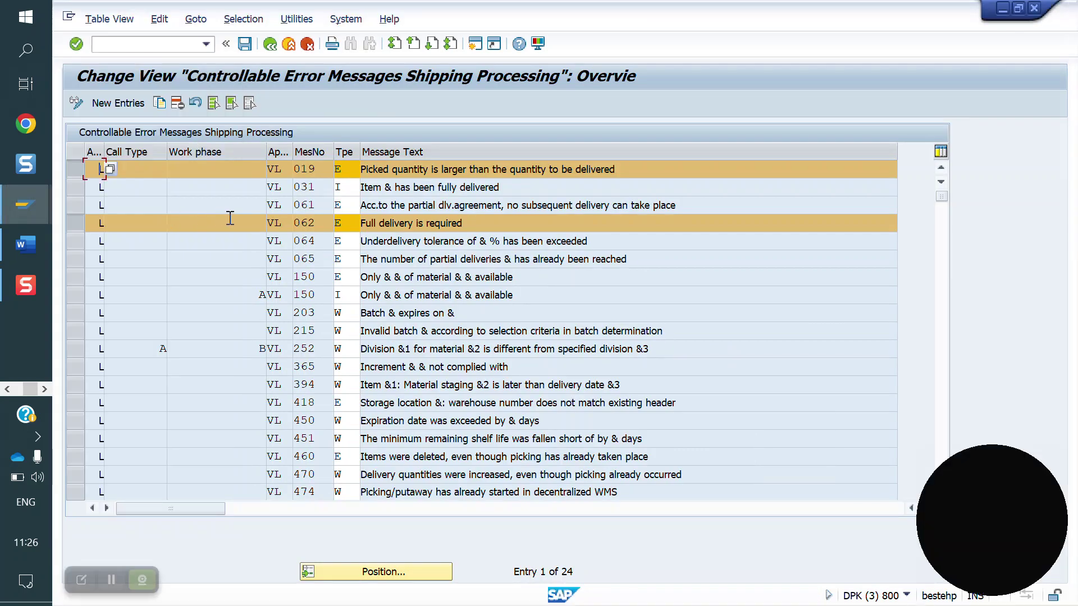
{"action": "left_click", "coordinate": [101, 223]}
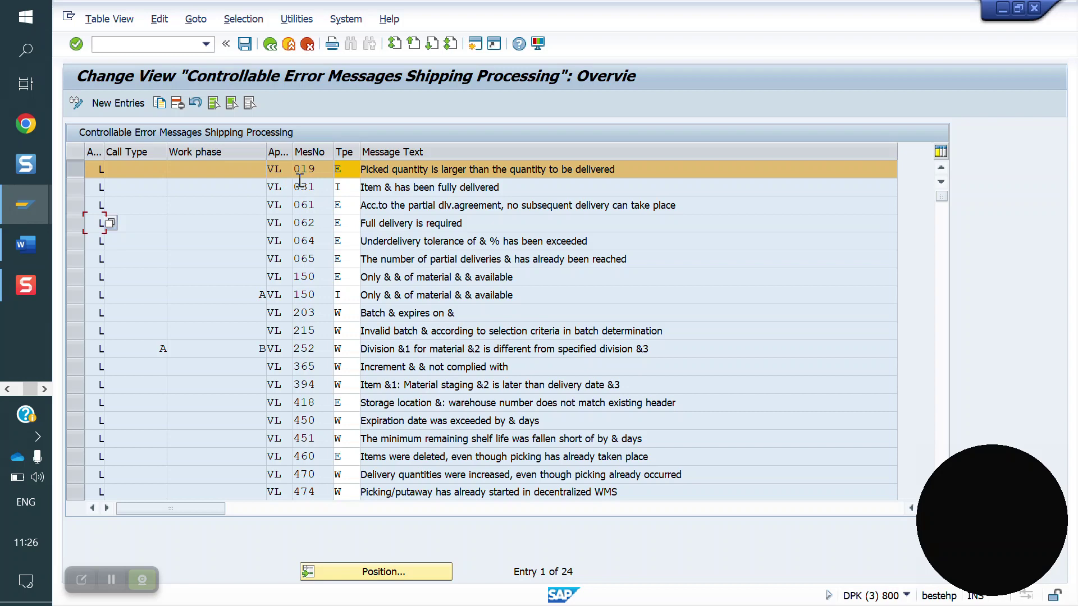
Set the message type of entry VL 019 to W and save the change, accepting the customizing request
{"action": "left_click", "coordinate": [205, 45]}
{"action": "left_click", "coordinate": [312, 171]}
{"action": "left_click", "coordinate": [348, 168]}
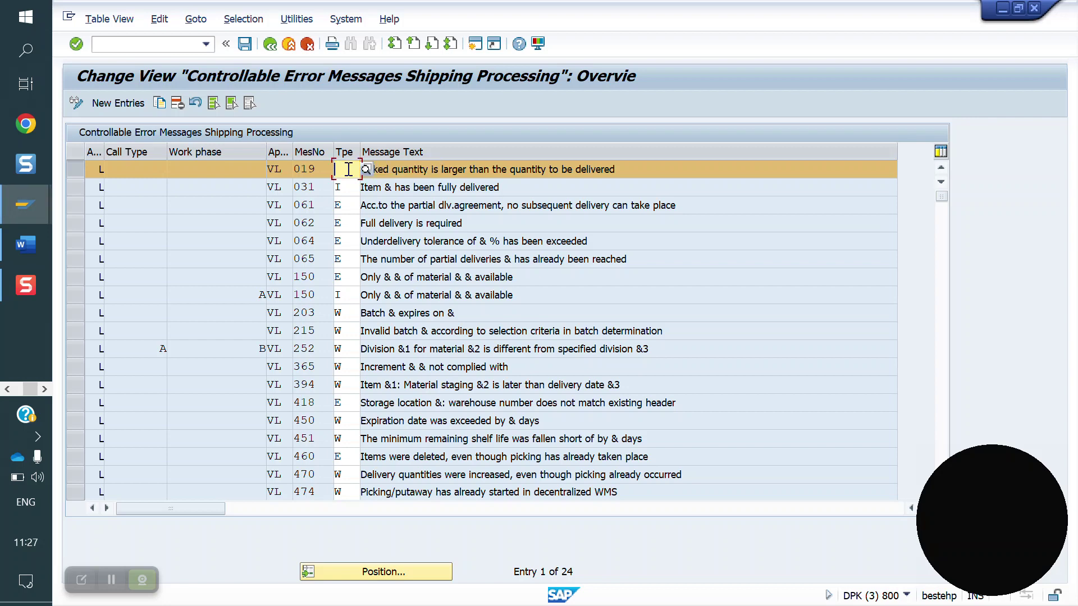
{"action": "key", "text": "BackSpace"}
{"action": "type", "text": "W"}
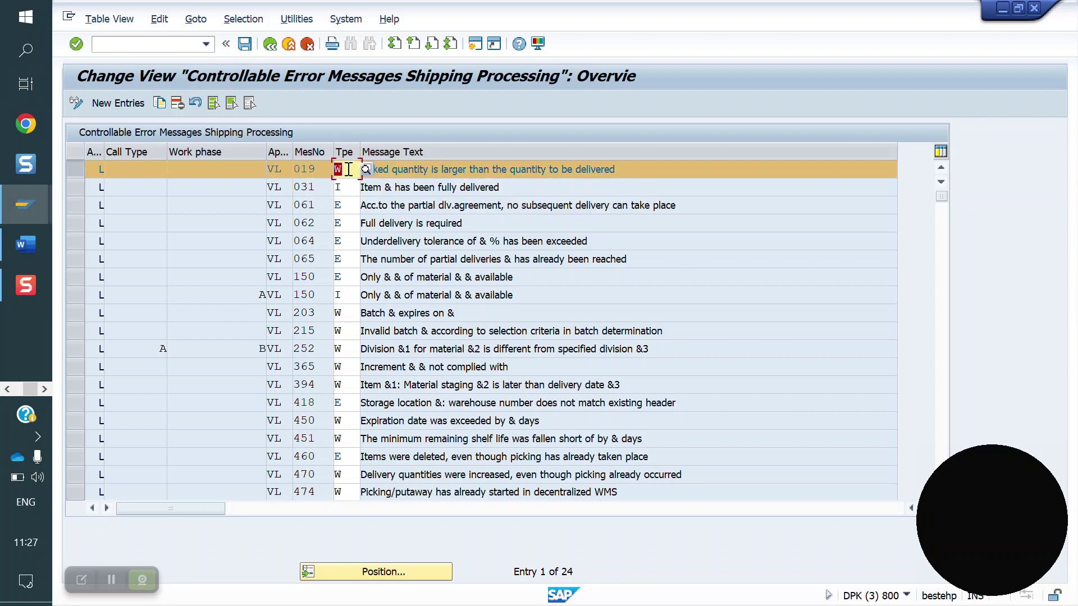
{"action": "left_click", "coordinate": [245, 47]}
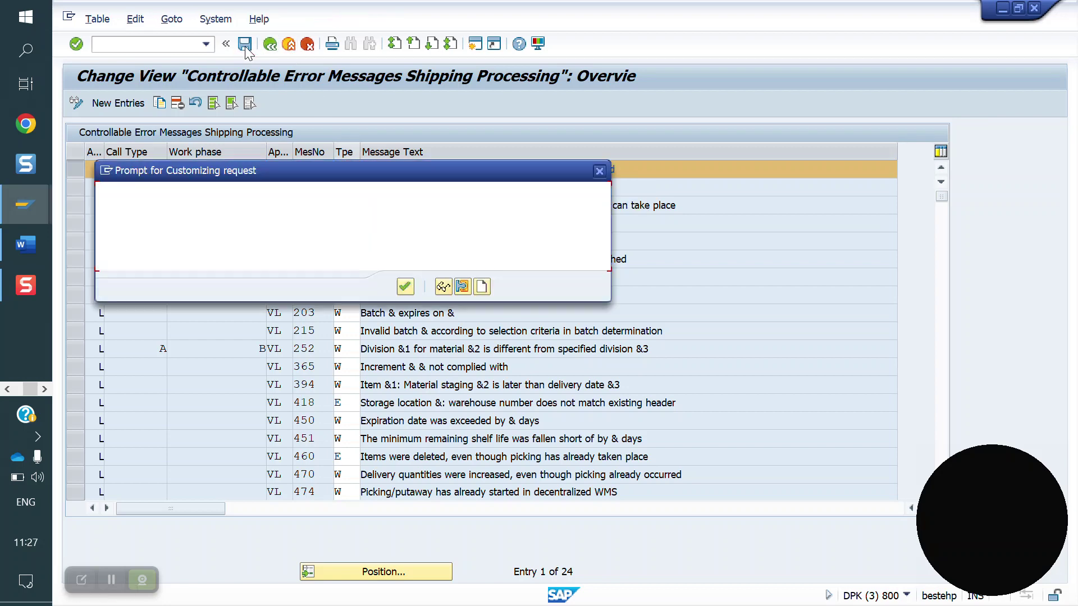
{"action": "left_click", "coordinate": [408, 289]}
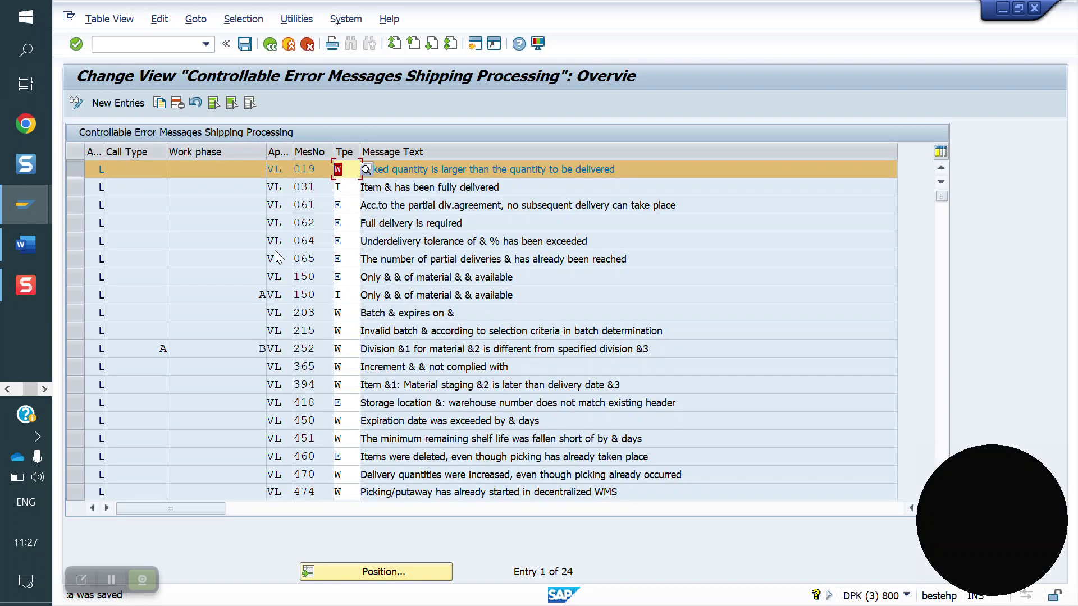
Switch to the delivery session, abandon the open delivery and recreate it for the saved sales order with transaction VL01N
{"action": "mouse_move", "coordinate": [15, 221]}
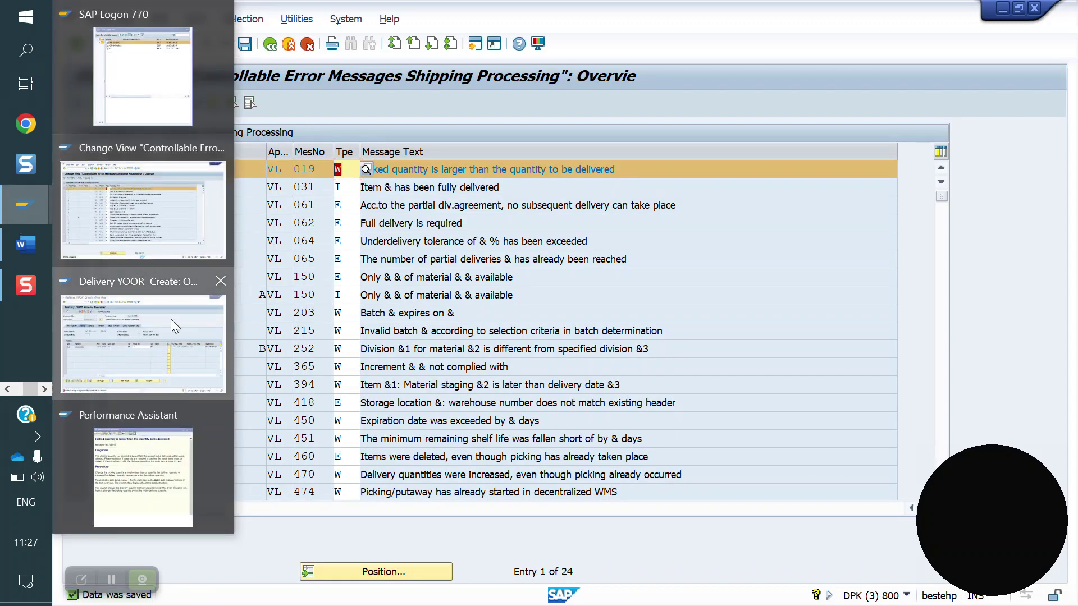
{"action": "left_click", "coordinate": [171, 319]}
{"action": "left_click", "coordinate": [149, 43]}
{"action": "type", "text": "/nvl"}
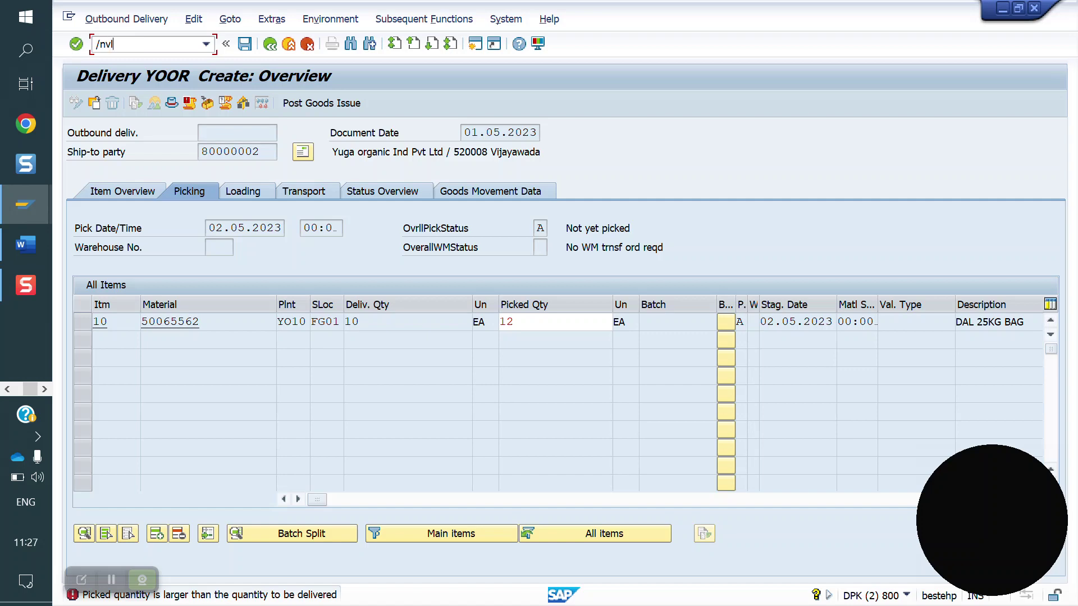
{"action": "type", "text": "01n"}
{"action": "key", "text": "Return"}
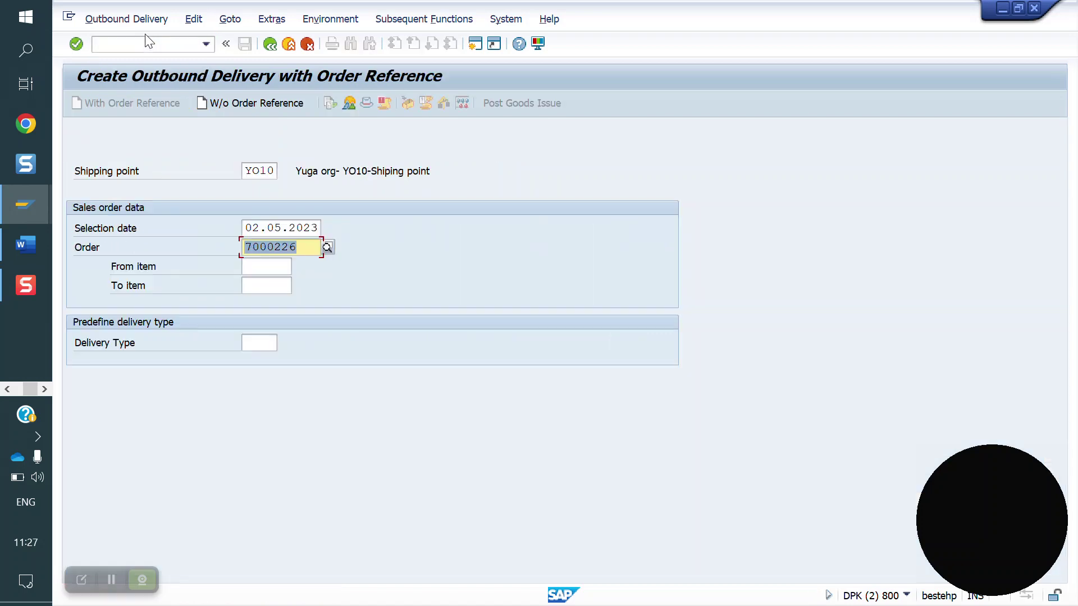
{"action": "key", "text": "Return"}
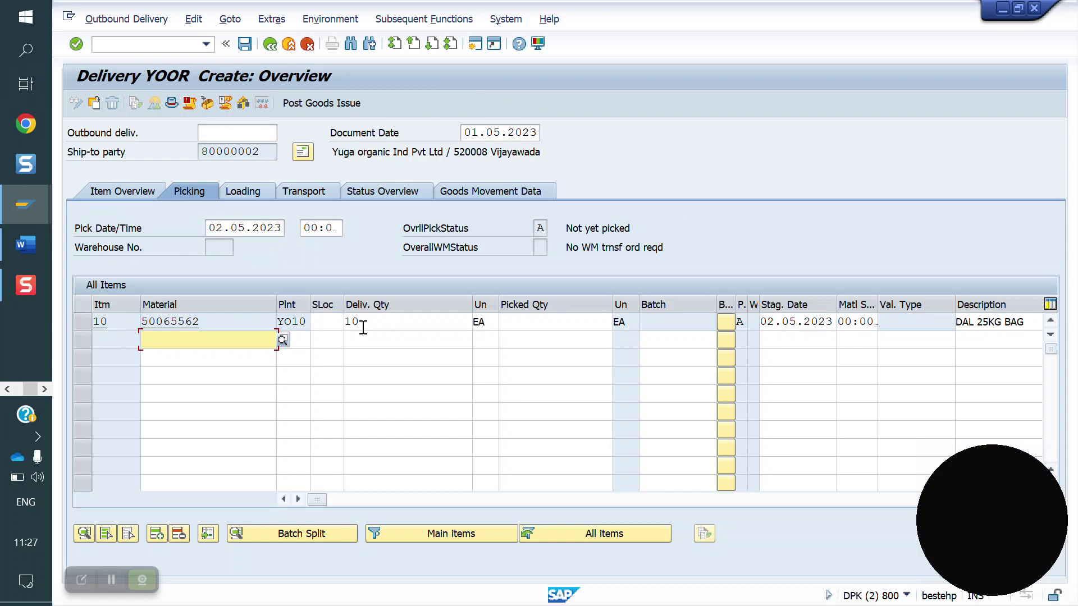
Set the storage location of the new delivery's item to FG01
{"action": "left_click", "coordinate": [326, 321]}
{"action": "key", "text": "Down"}
{"action": "key", "text": "Return"}
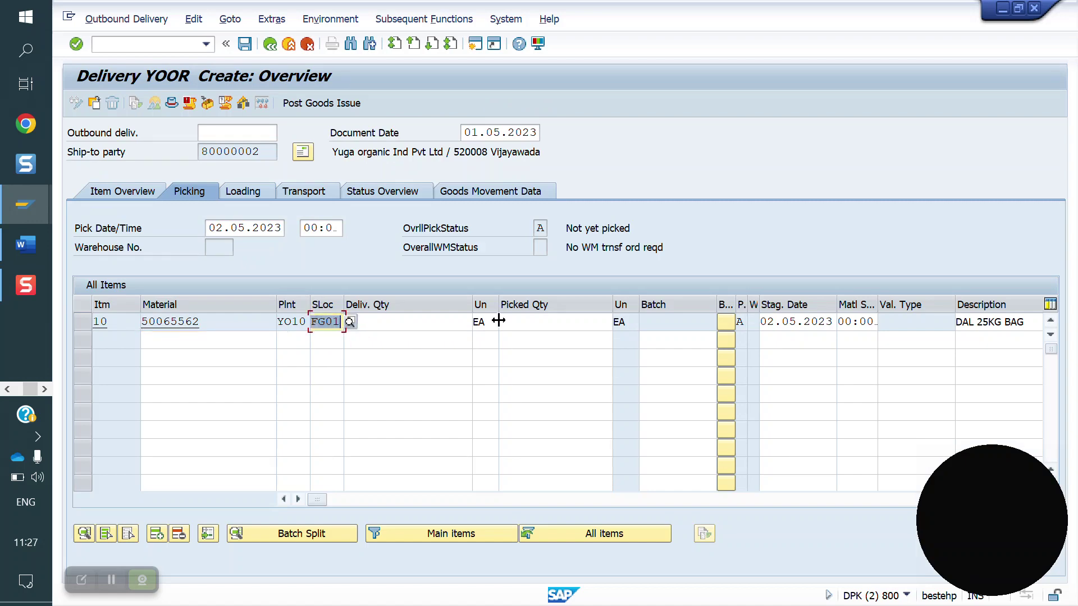
Set the delivery item's picked quantity to 12 and confirm the entry despite the warning
{"action": "left_click", "coordinate": [526, 323]}
{"action": "type", "text": "12"}
{"action": "key", "text": "Return"}
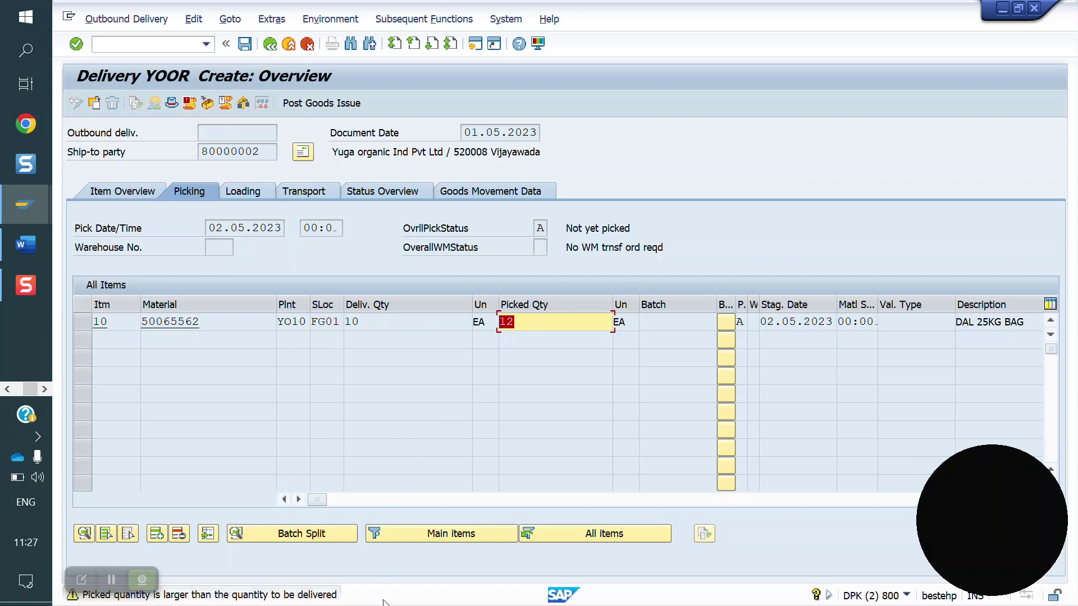
{"action": "key", "text": "Return"}
{"action": "key", "text": "Return"}
{"action": "key", "text": "Return"}
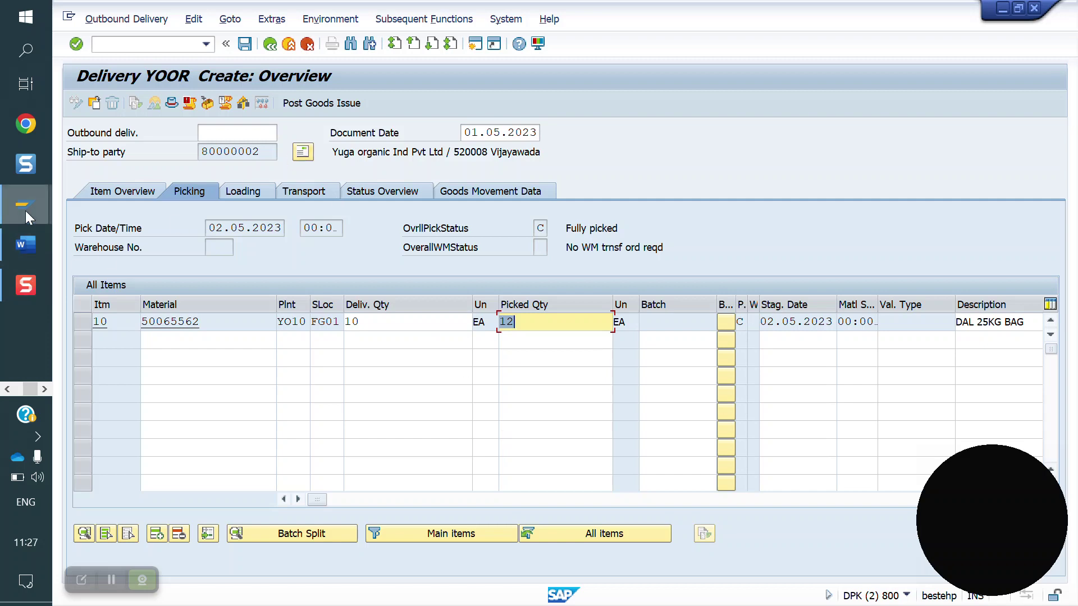
Switch to the controllable shipping error messages view, set the message type of entry VL 019 to I and save
{"action": "mouse_move", "coordinate": [26, 210]}
{"action": "left_click", "coordinate": [177, 225]}
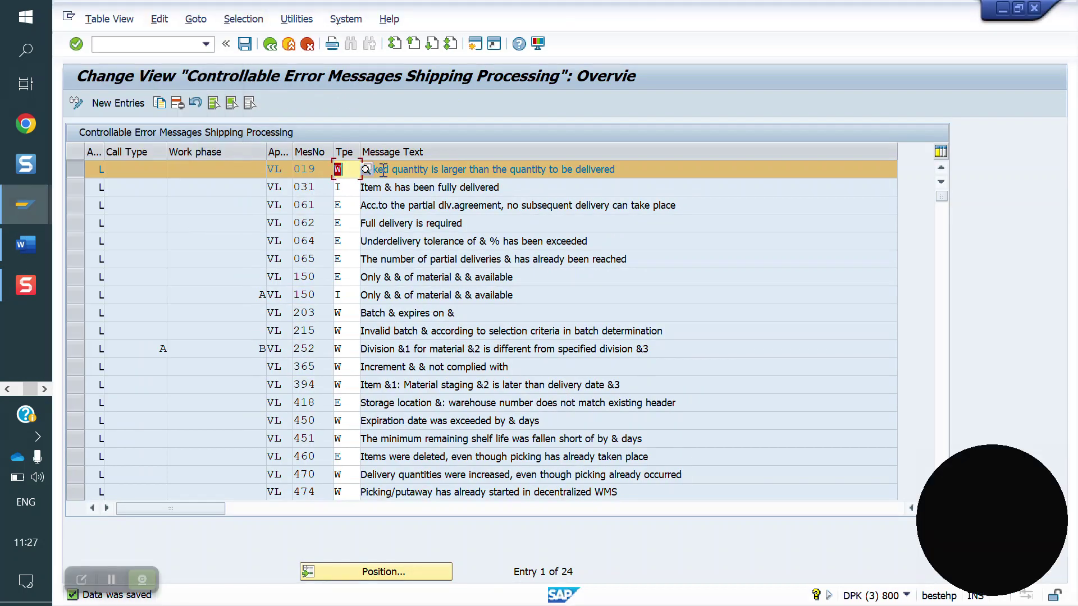
{"action": "type", "text": "I"}
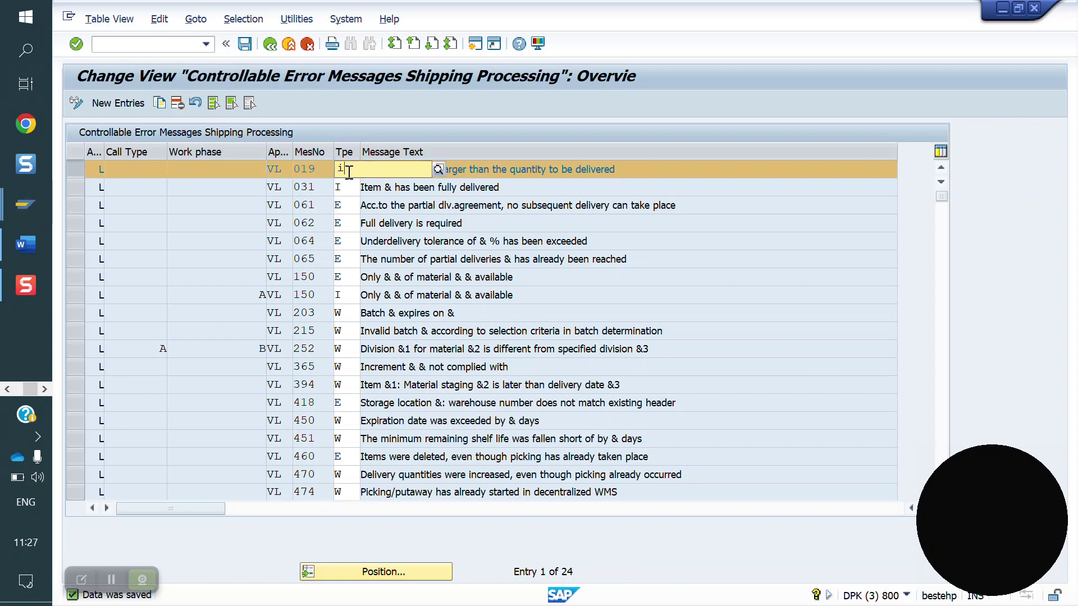
{"action": "left_click", "coordinate": [245, 47]}
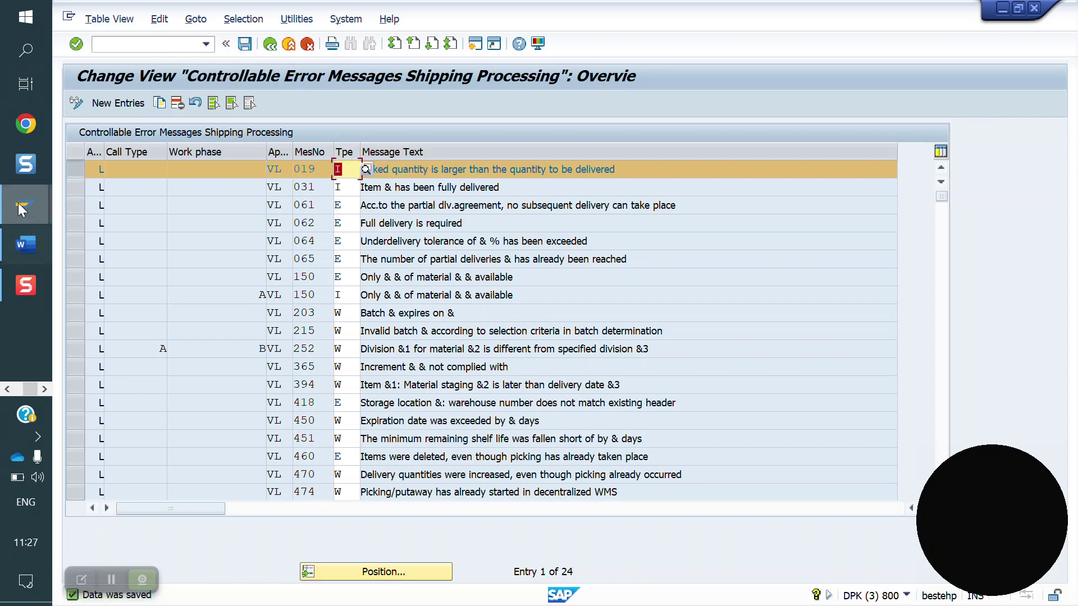
Go back to the delivery session and create the delivery for the same sales order anew with transaction VL01N
{"action": "mouse_move", "coordinate": [22, 212]}
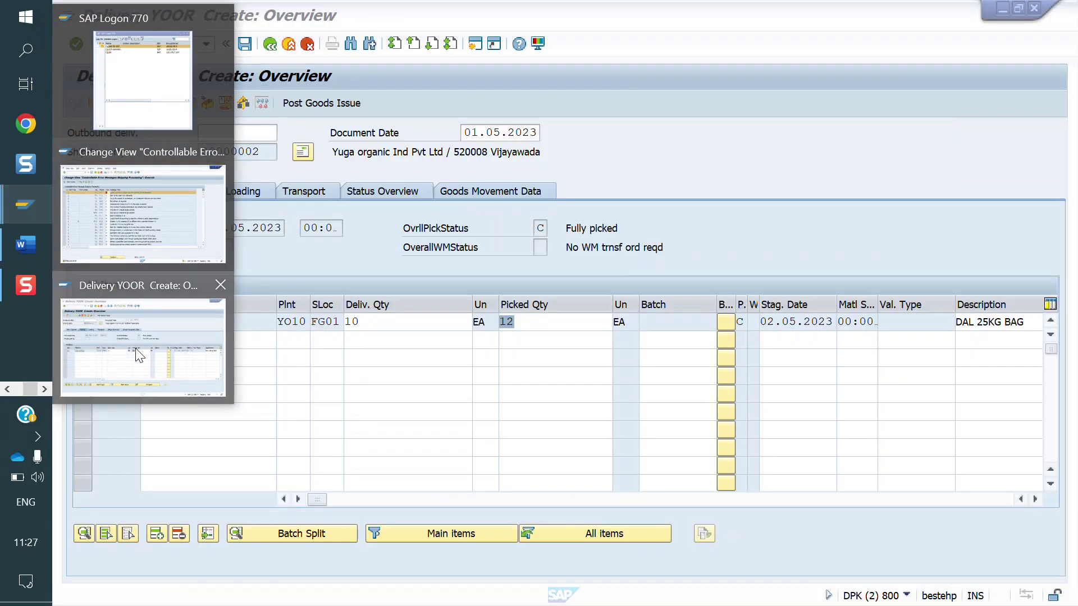
{"action": "left_click", "coordinate": [140, 355]}
{"action": "type", "text": "/nvl01n"}
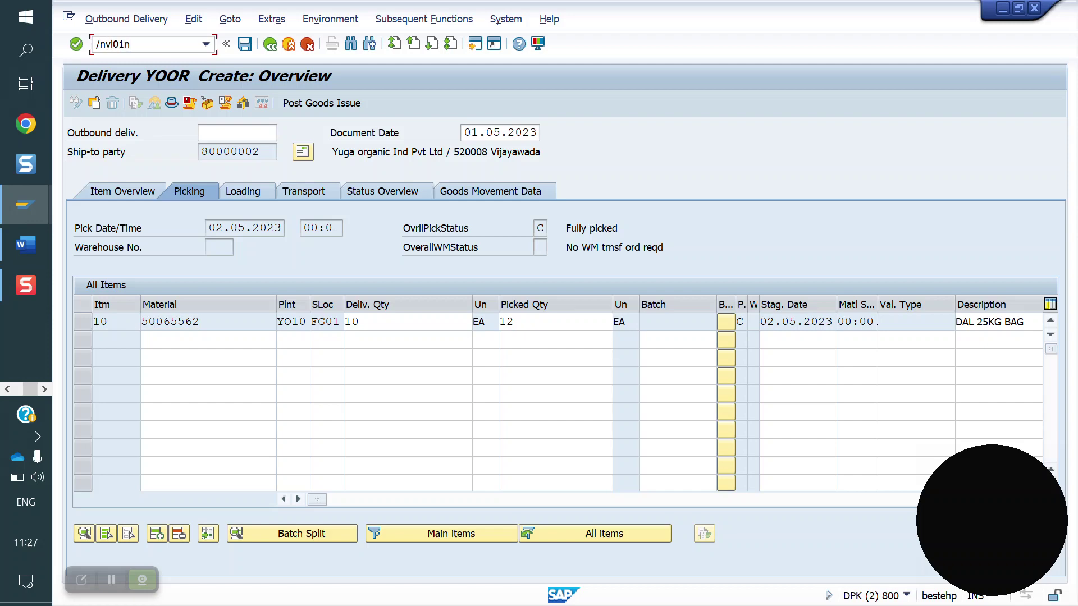
{"action": "key", "text": "Return"}
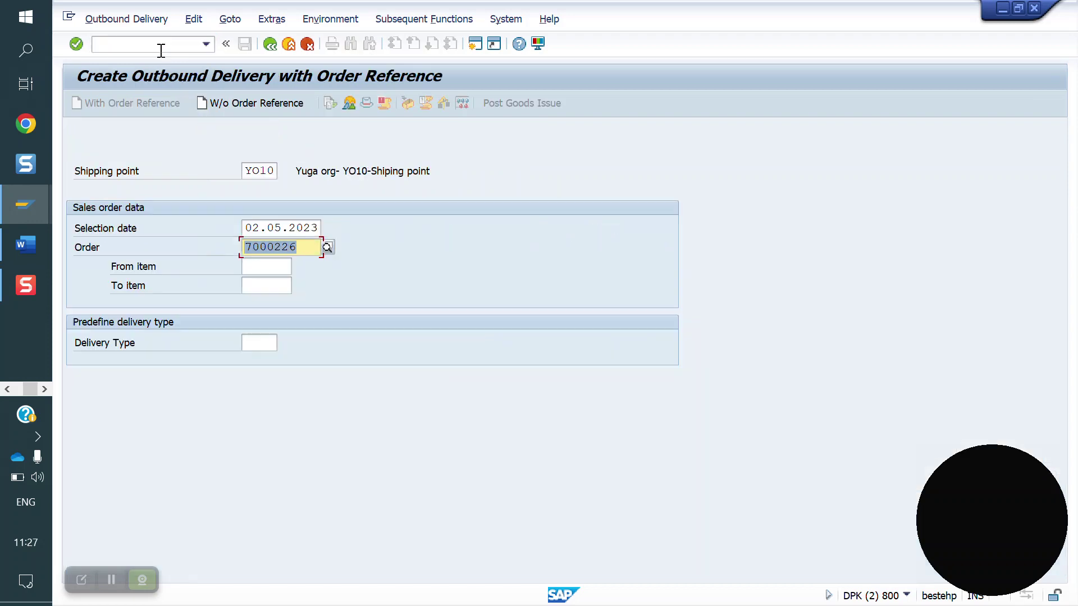
{"action": "key", "text": "Return"}
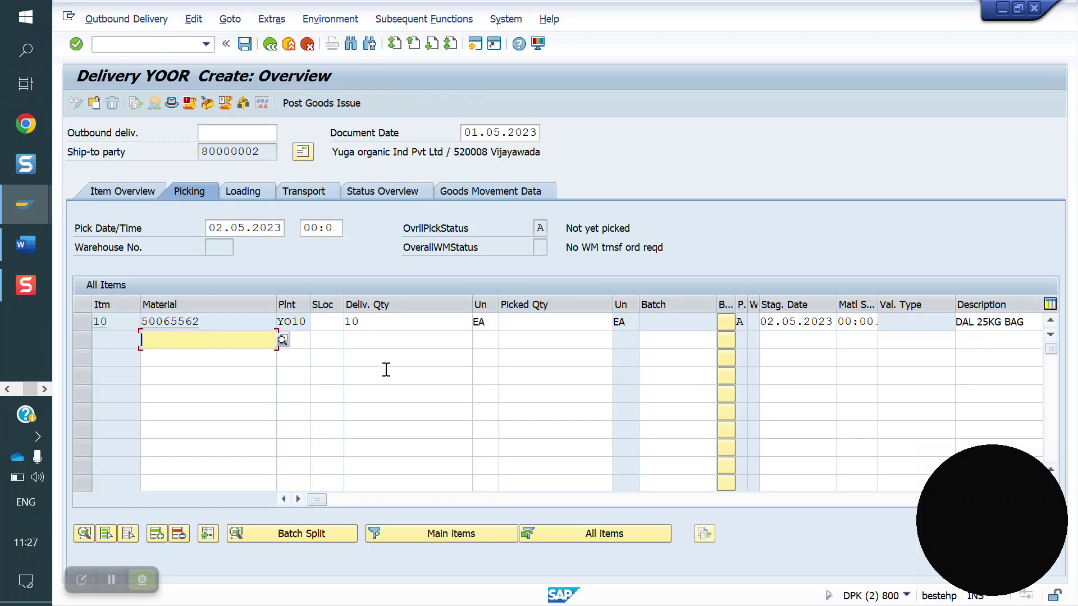
Set the new delivery item's storage location to FG01 and its picked quantity to 12, acknowledging the information message
{"action": "left_click", "coordinate": [329, 322]}
{"action": "type", "text": "FG01"}
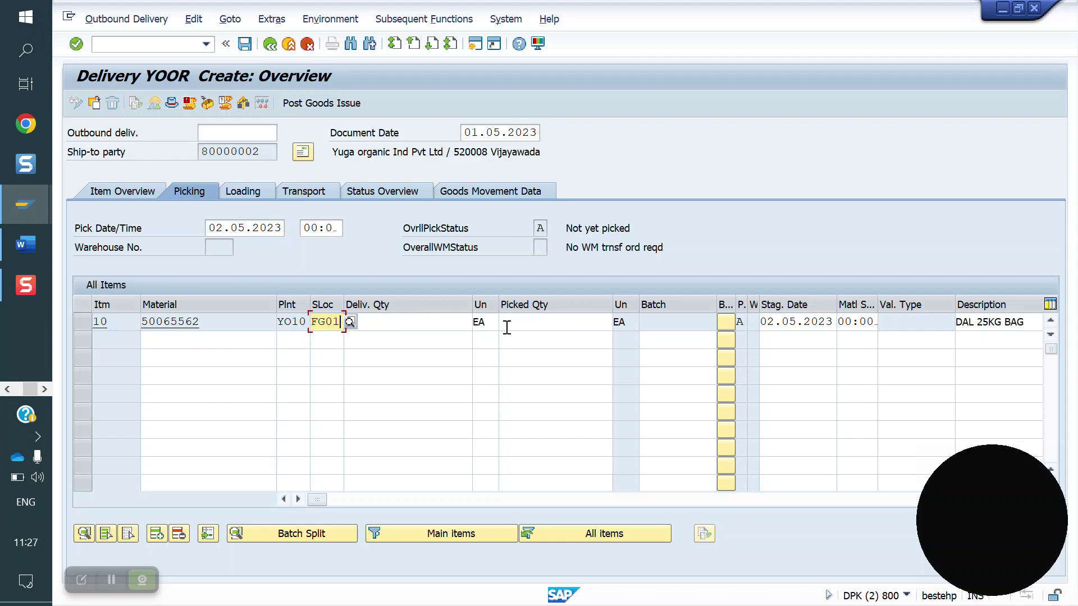
{"action": "left_click", "coordinate": [529, 324]}
{"action": "type", "text": "12"}
{"action": "key", "text": "Return"}
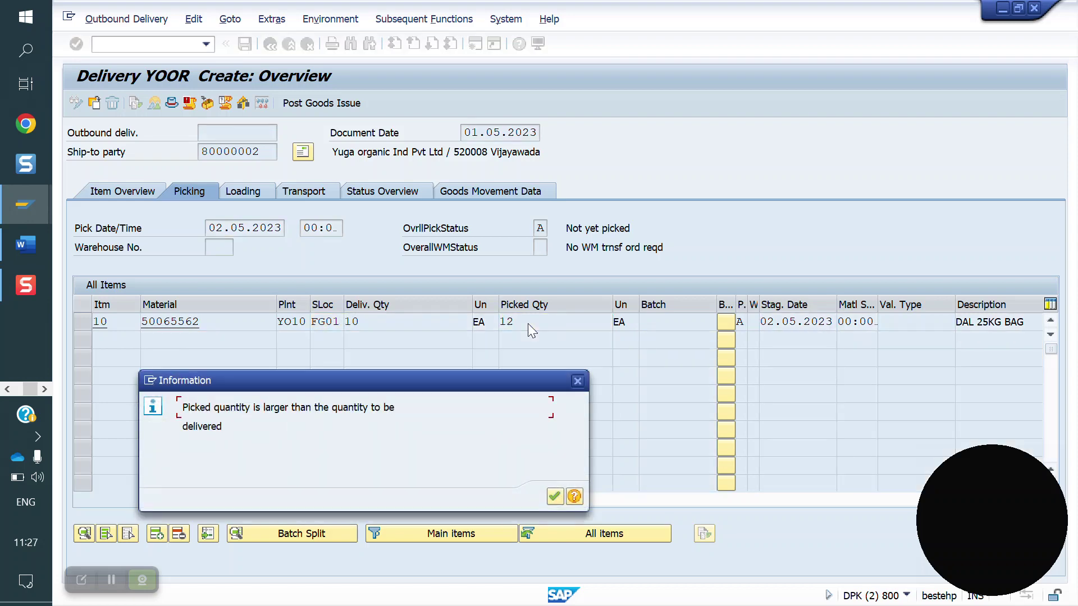
{"action": "key", "text": "Return"}
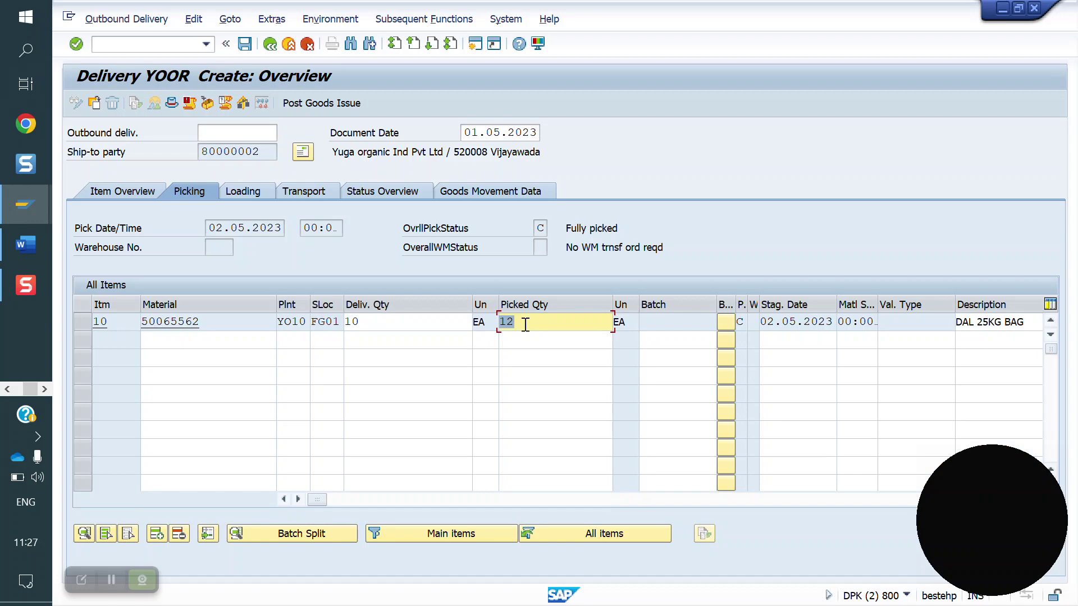
Switch to the controllable shipping error messages view, set the message type of entry VL 019 to E and save
{"action": "mouse_move", "coordinate": [18, 209]}
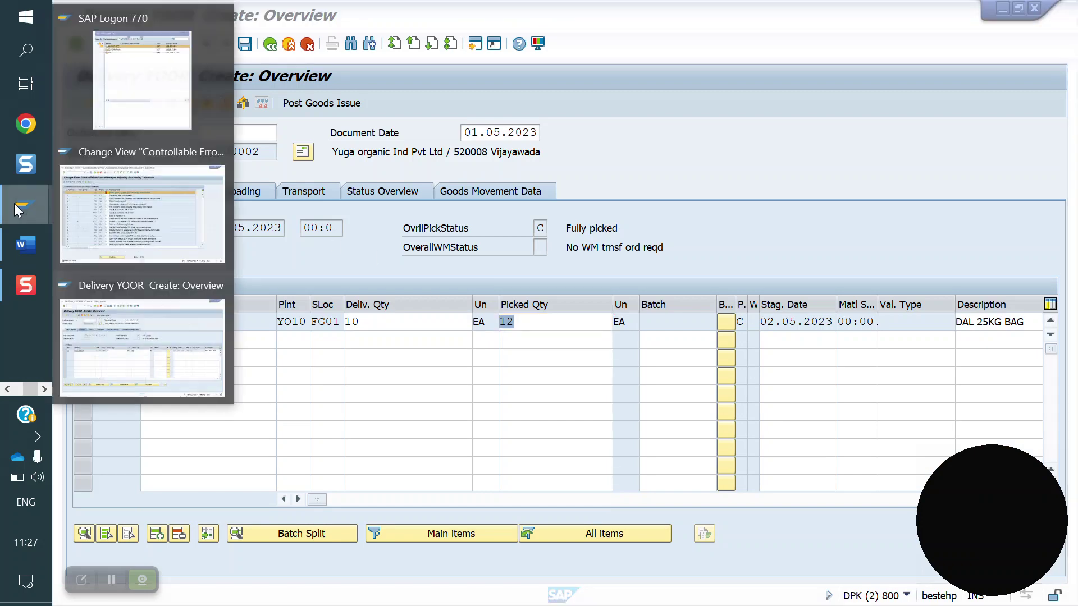
{"action": "left_click", "coordinate": [134, 224]}
{"action": "left_click", "coordinate": [347, 174]}
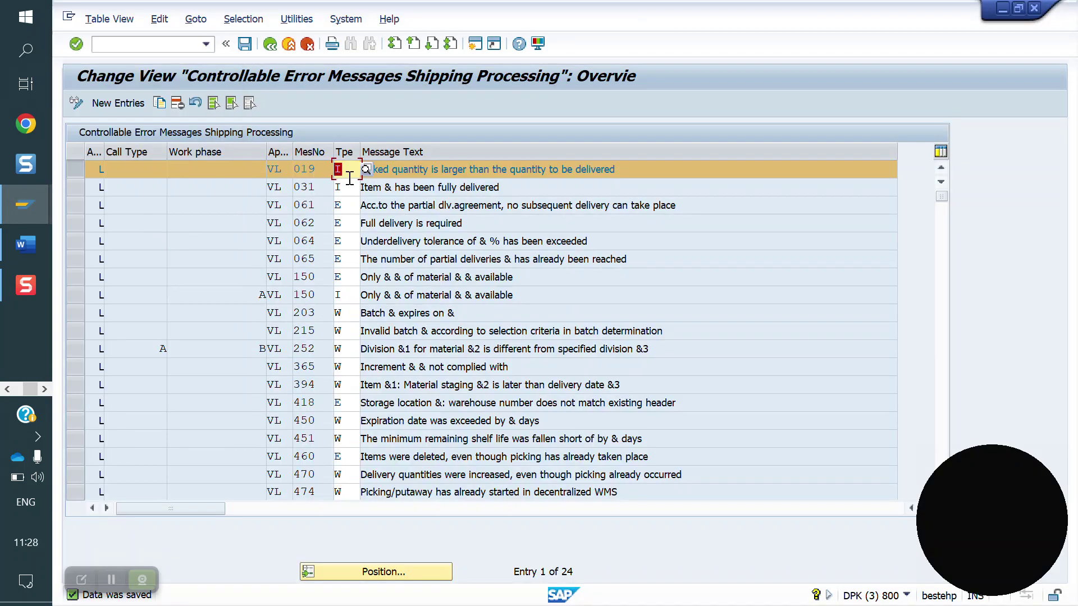
{"action": "type", "text": "E"}
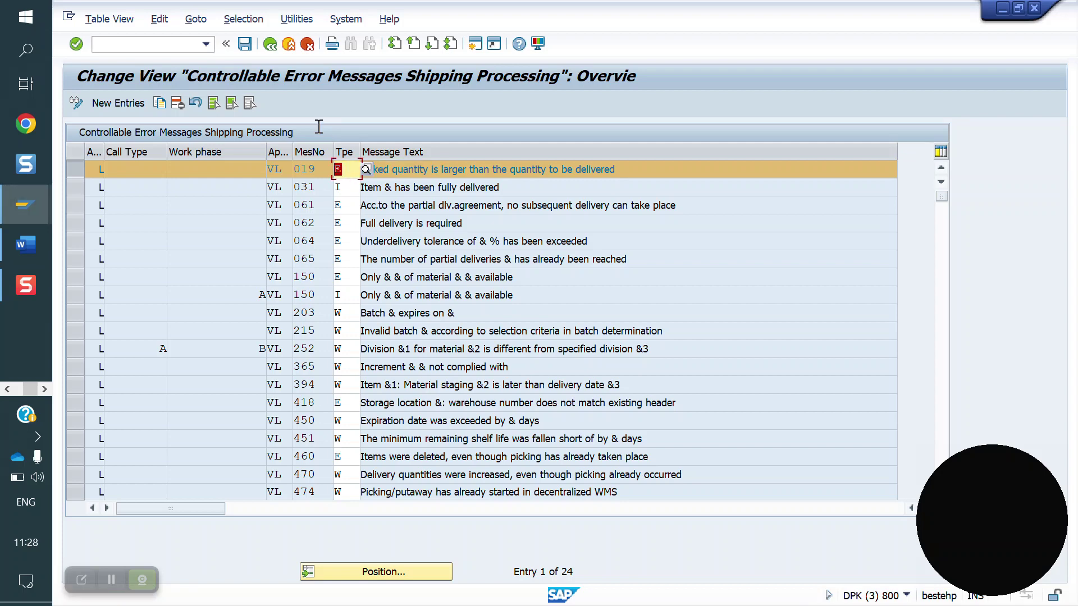
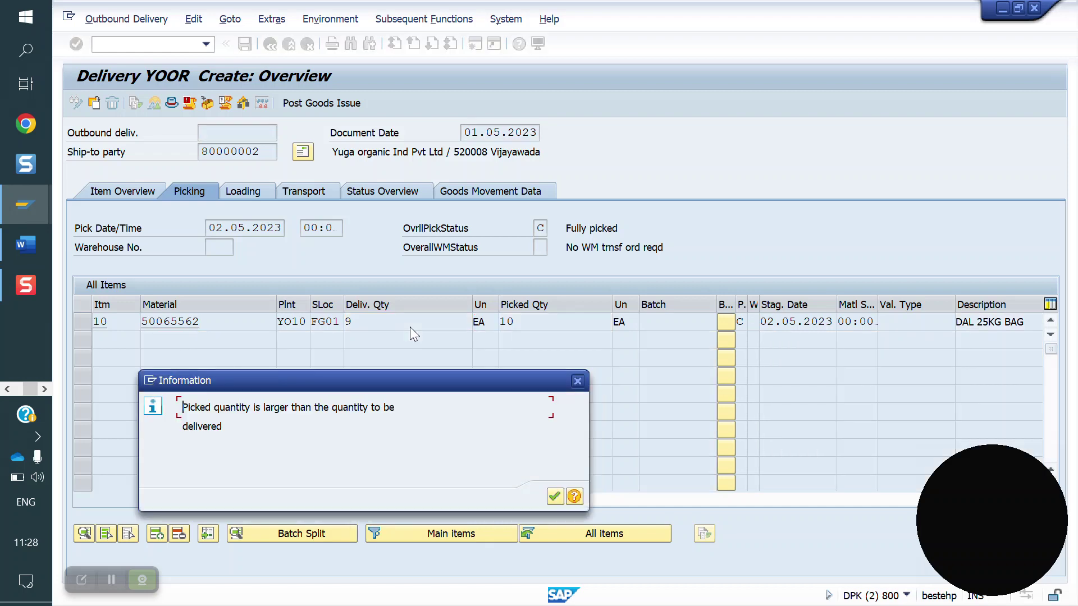
Acknowledge the information message in the open delivery and set the item's picked quantity to 9
{"action": "key", "text": "Return"}
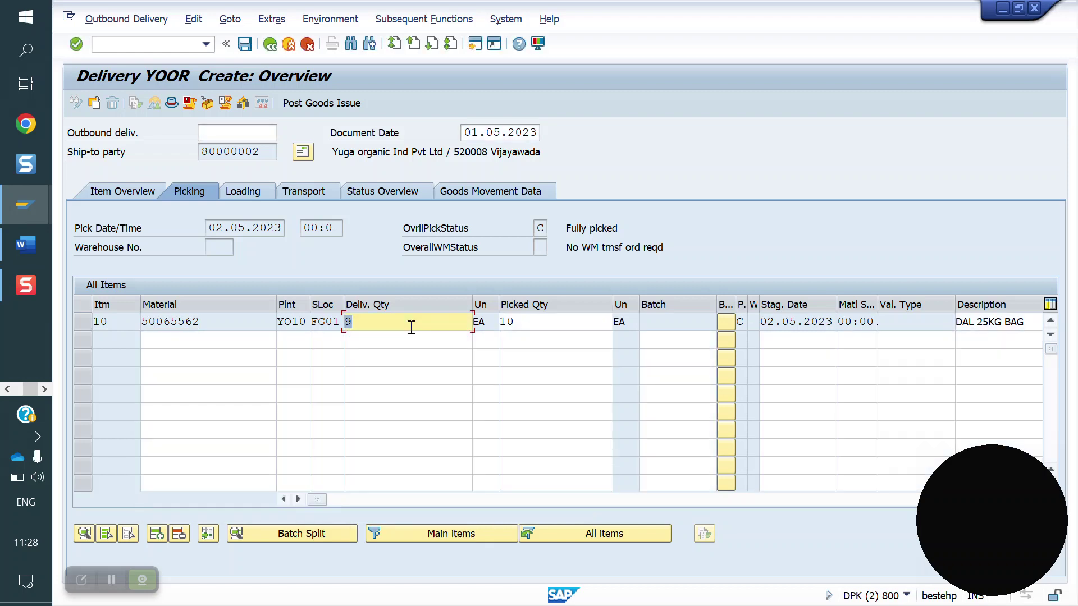
{"action": "left_click", "coordinate": [533, 318]}
{"action": "key", "text": "BackSpace"}
{"action": "key", "text": "BackSpace"}
{"action": "type", "text": "9"}
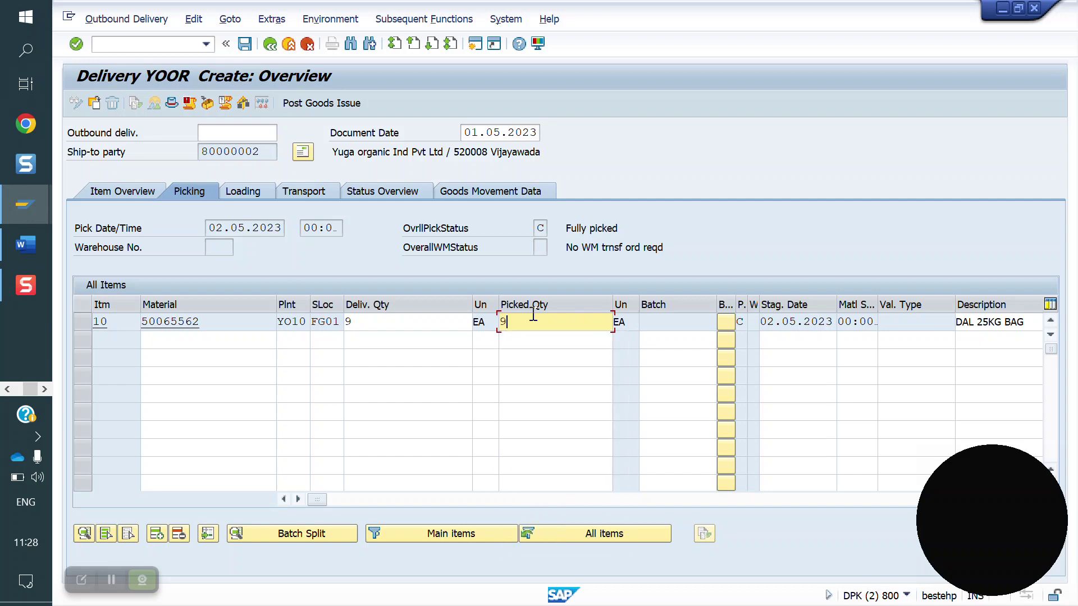
{"action": "left_click", "coordinate": [386, 322]}
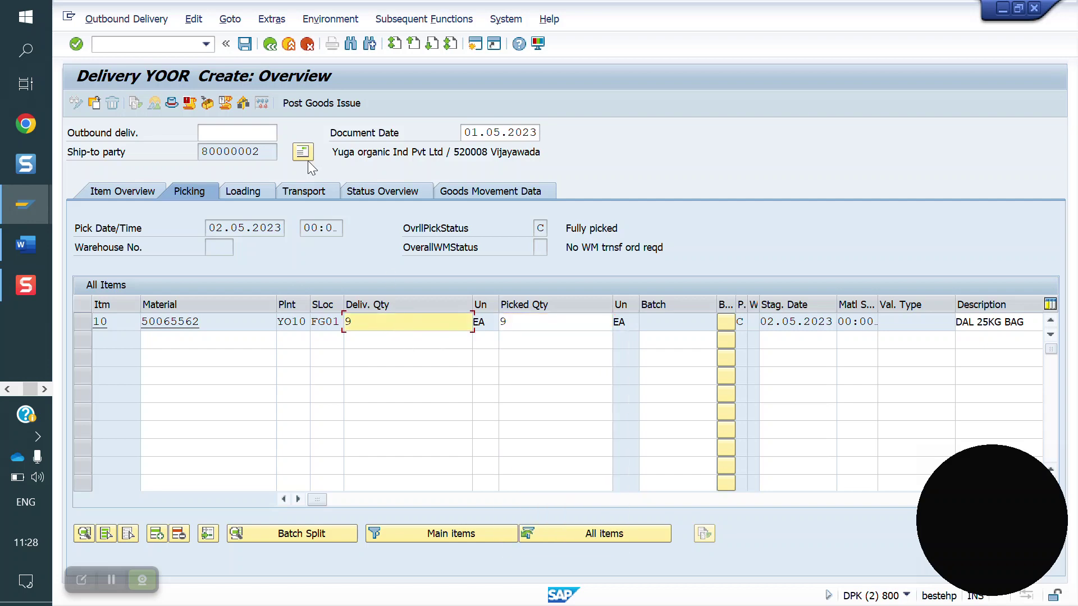
Leave the delivery and open the customer's sales area shipping data for change with transaction XD02
{"action": "left_click", "coordinate": [108, 43]}
{"action": "type", "text": "/"}
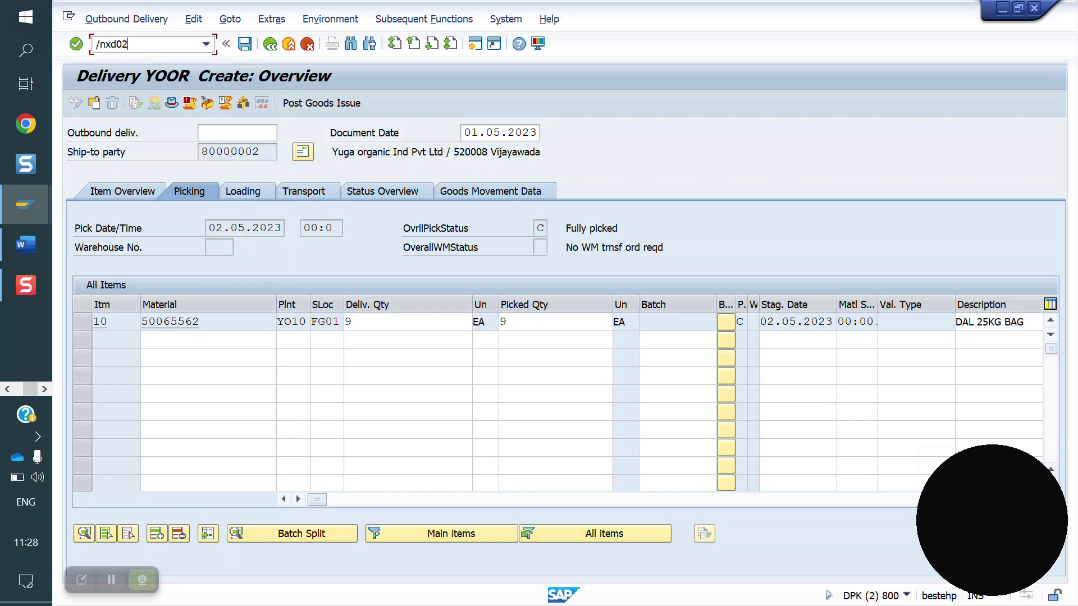
{"action": "type", "text": "nxd02"}
{"action": "key", "text": "Return"}
{"action": "key", "text": "Return"}
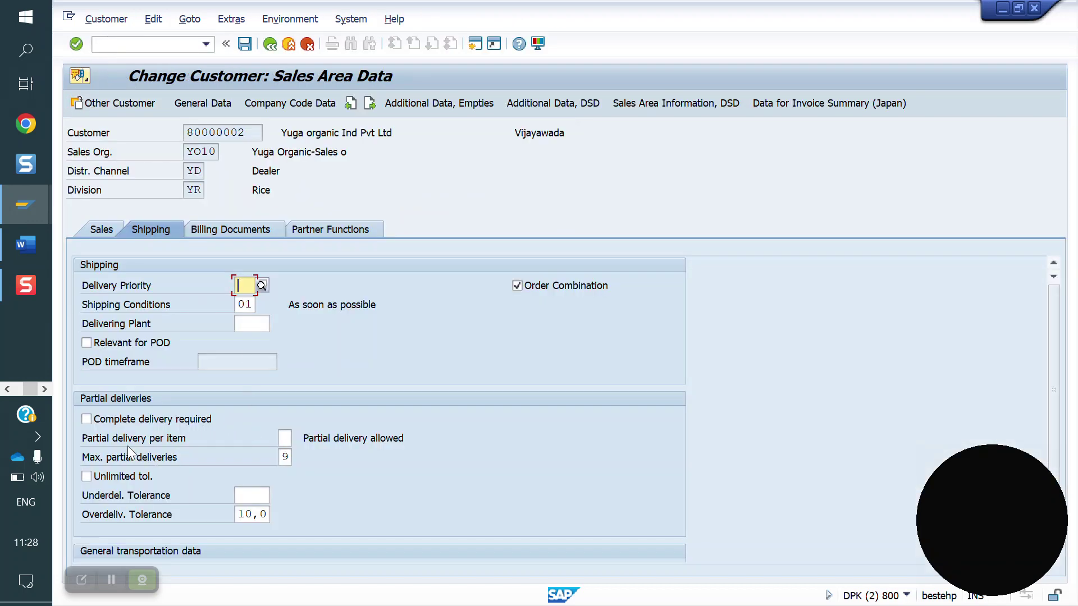
Require complete delivery for the customer, set partial delivery per item to C, correct the maximum partial deliveries and save
{"action": "left_click", "coordinate": [105, 420]}
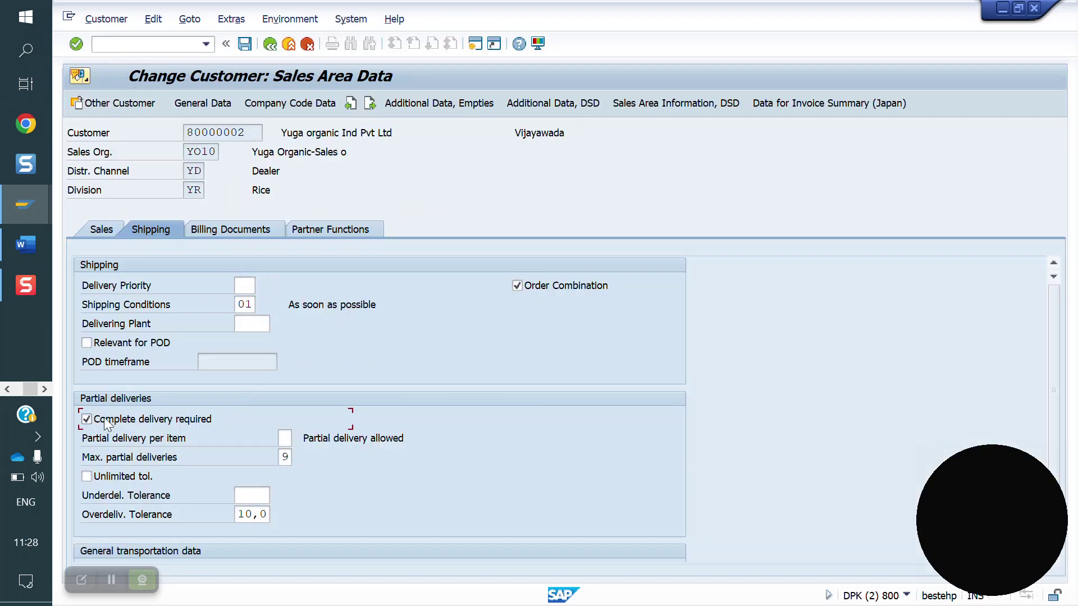
{"action": "left_click", "coordinate": [244, 48]}
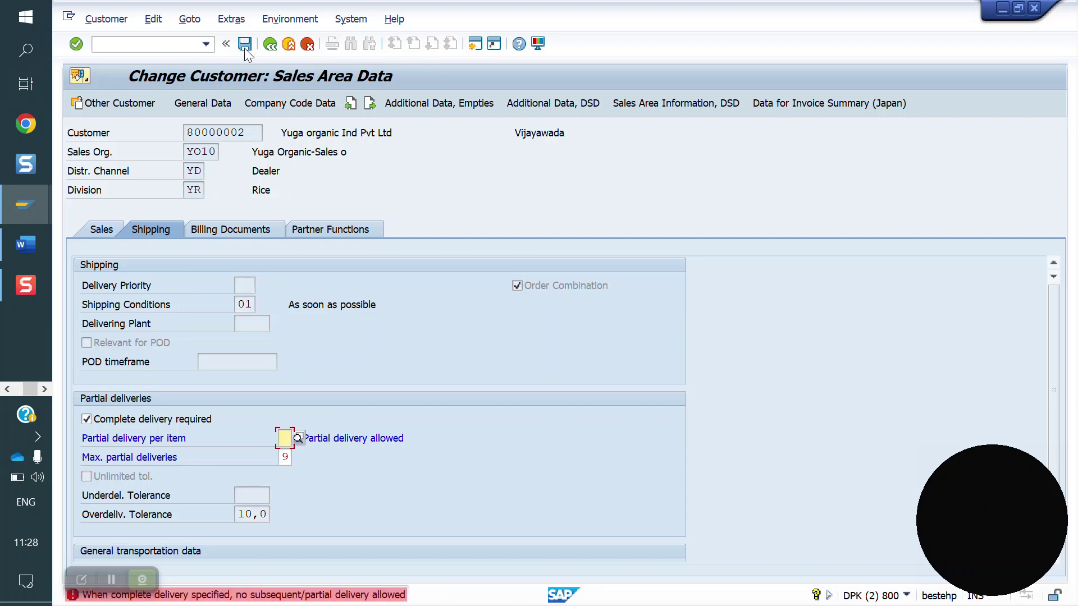
{"action": "left_click", "coordinate": [244, 49]}
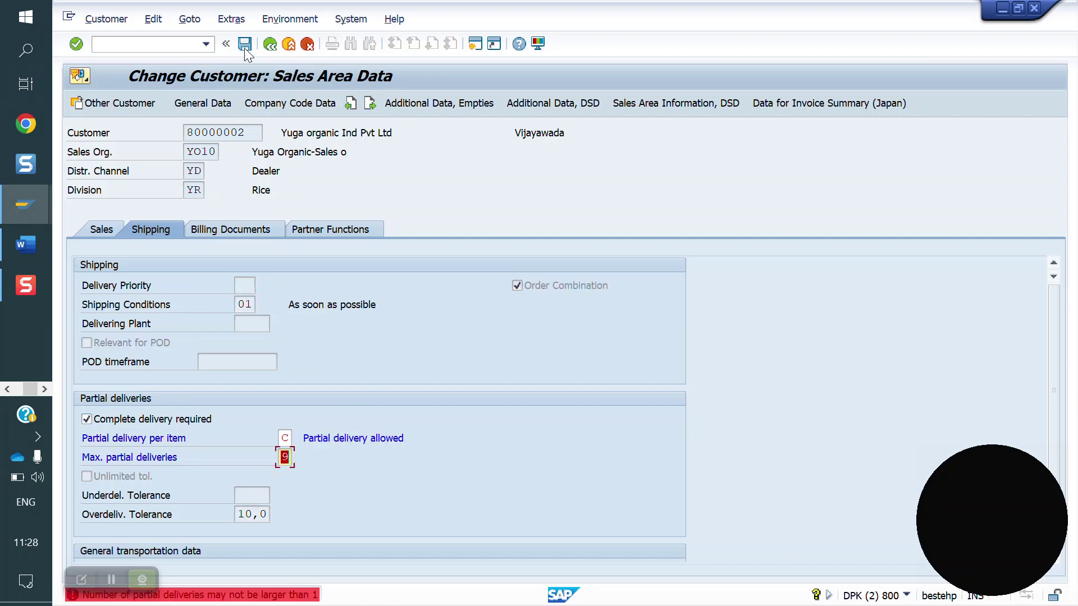
{"action": "left_click", "coordinate": [245, 48]}
{"action": "left_click", "coordinate": [244, 45]}
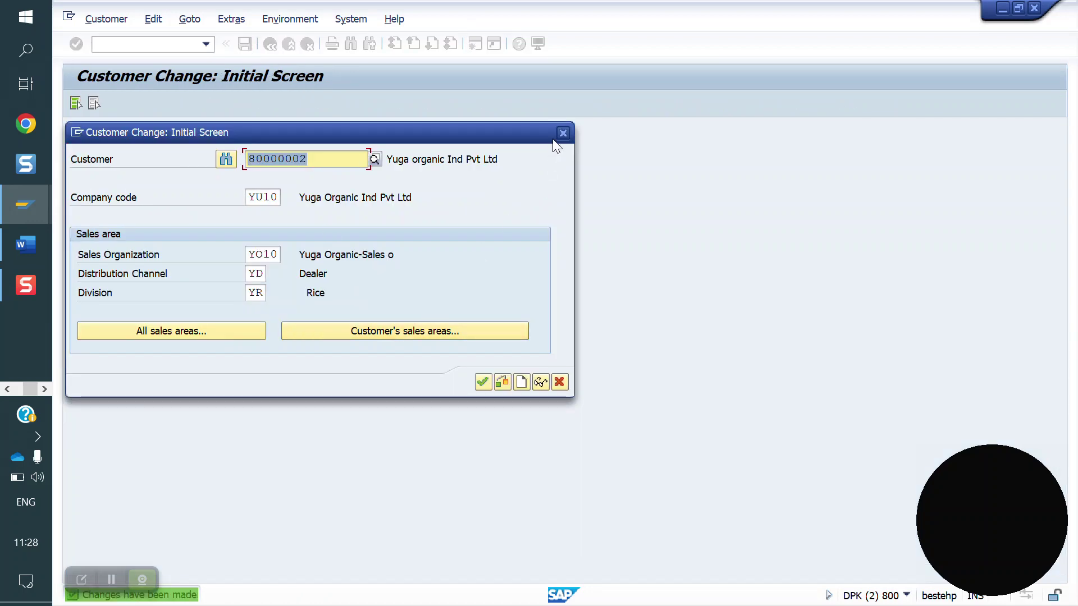
Leave the customer record, start a new sales order with transaction VA01 and enter the sold-to party's customer number
{"action": "left_click", "coordinate": [564, 133]}
{"action": "type", "text": "/nva01"}
{"action": "key", "text": "Return"}
{"action": "key", "text": "Return"}
{"action": "type", "text": "80000002"}
{"action": "key", "text": "Return"}
Add material 50065562 to the sales order with an order quantity of 2
{"action": "type", "text": "50065562"}
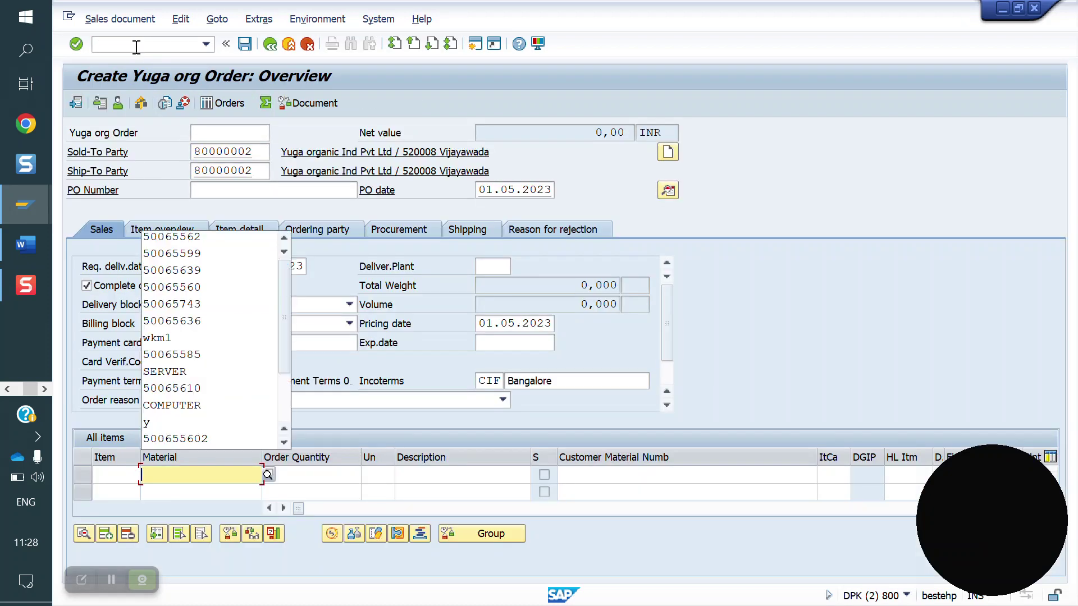
{"action": "key", "text": "Return"}
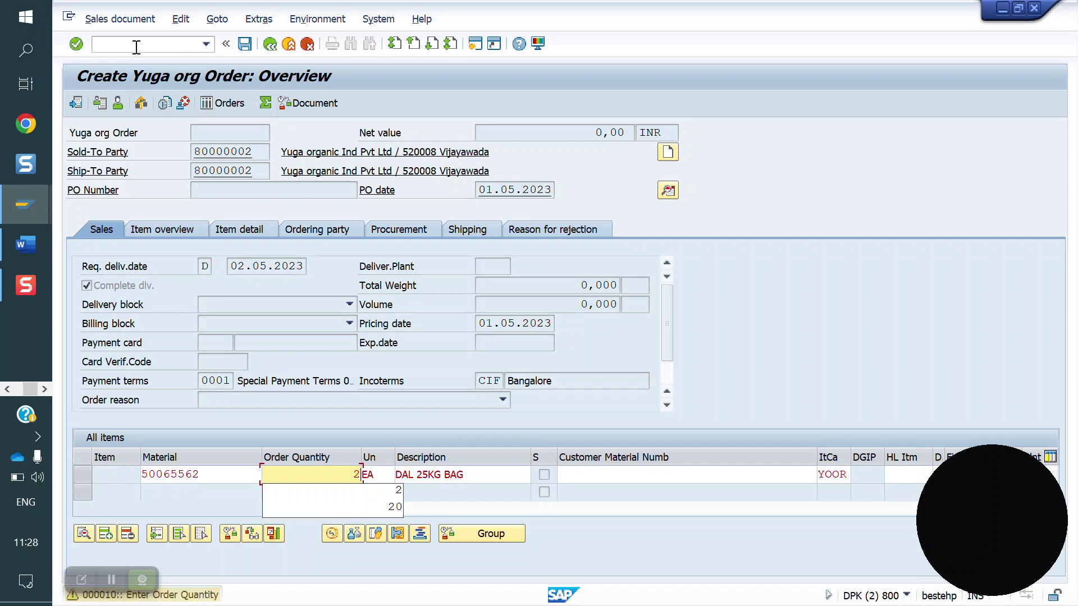
{"action": "type", "text": "2"}
{"action": "key", "text": "Return"}
Save the sales order by creating its outbound delivery directly from the order
{"action": "left_click", "coordinate": [128, 23]}
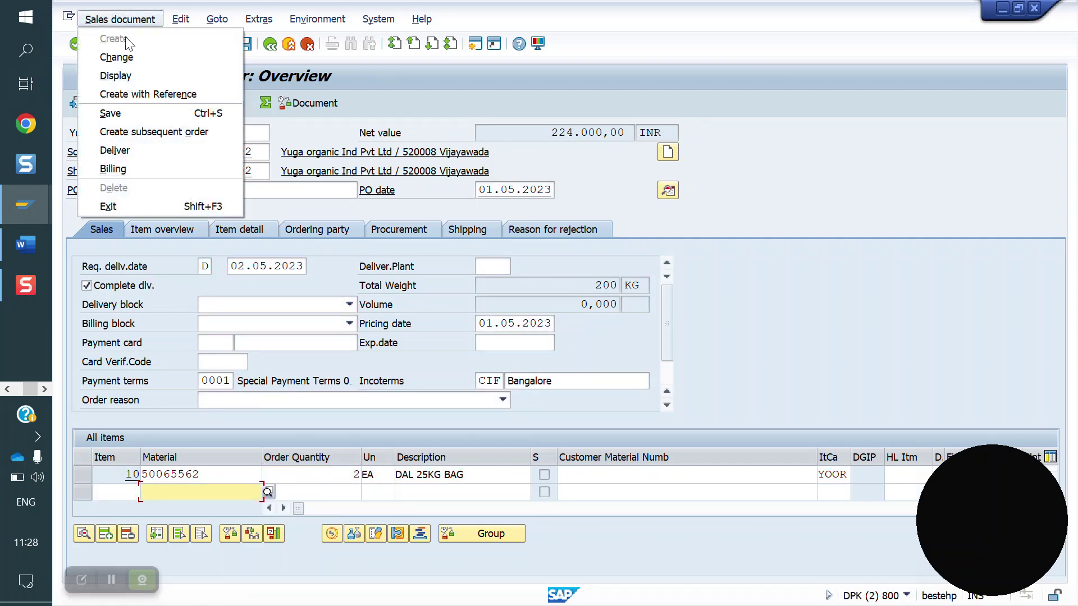
{"action": "left_click", "coordinate": [131, 146]}
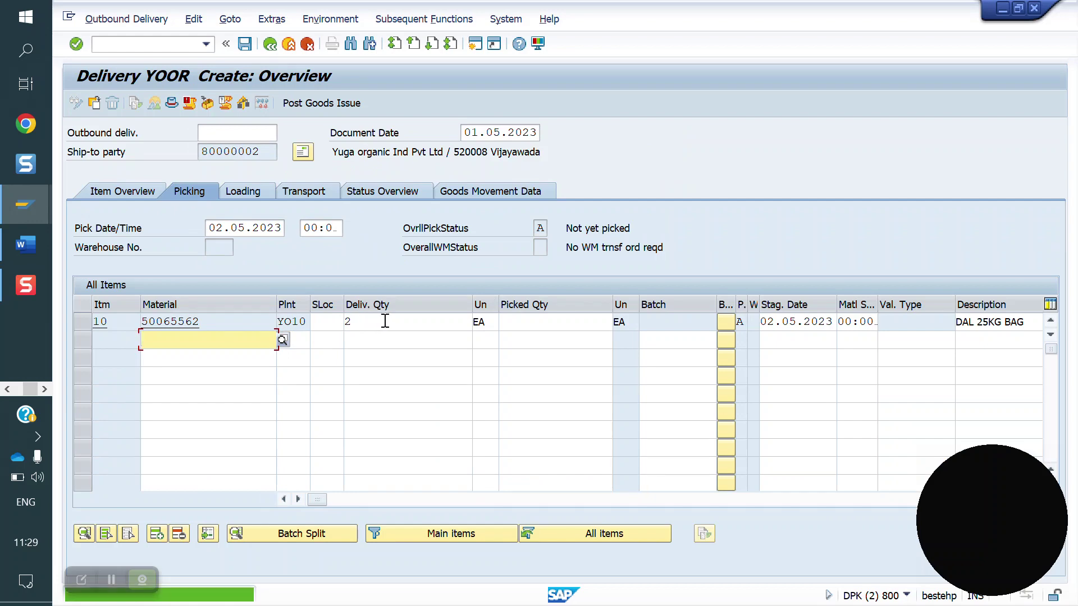
{"action": "left_click", "coordinate": [385, 321]}
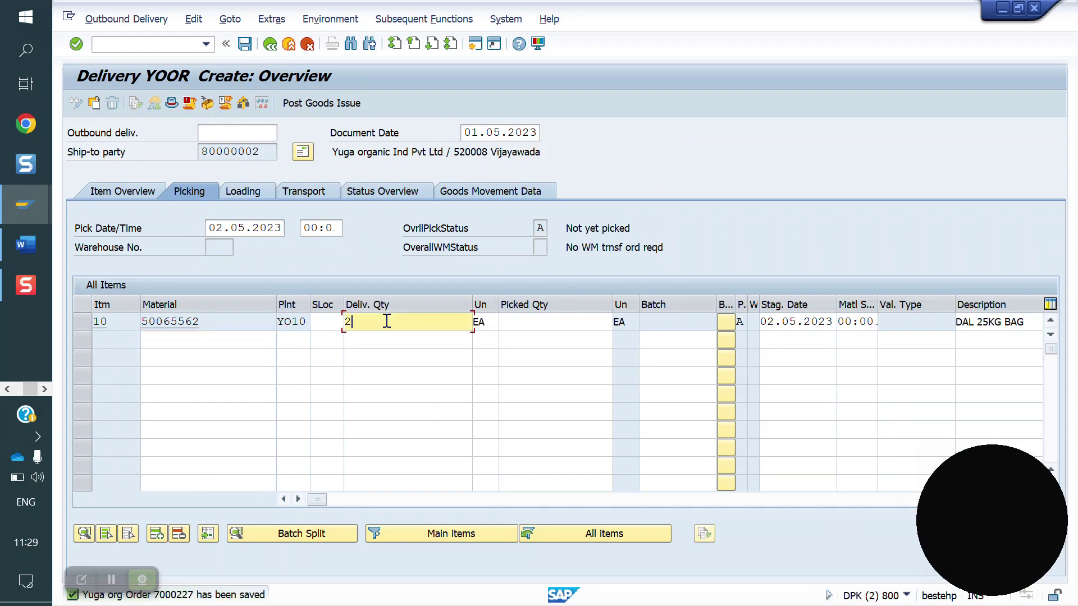
Set the delivery item's storage location to FG01, enter its delivery quantity and confirm the entries
{"action": "left_click", "coordinate": [337, 322]}
{"action": "type", "text": "FG01"}
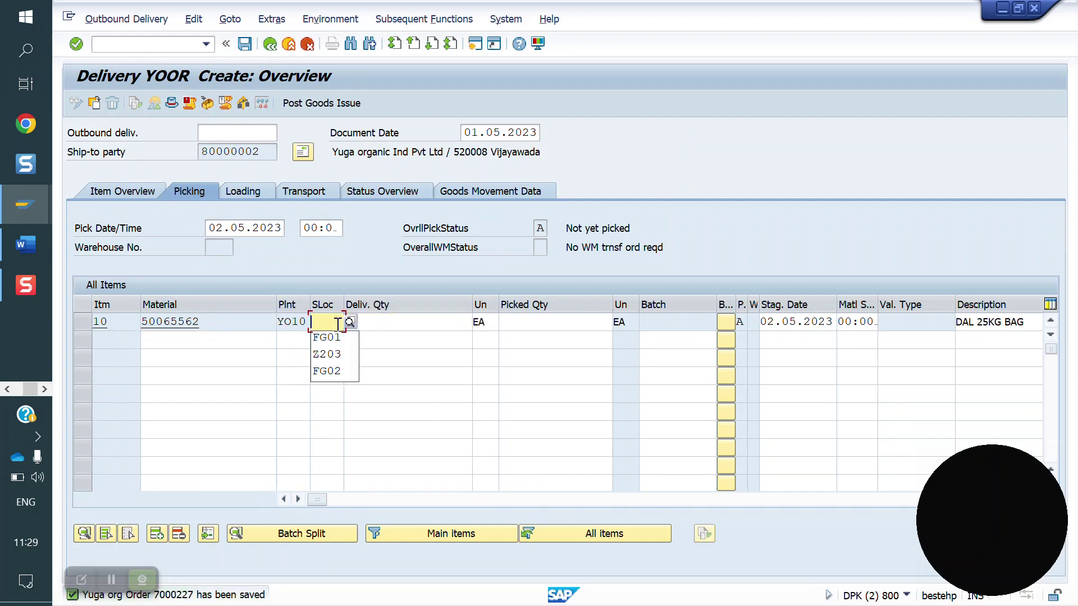
{"action": "left_click", "coordinate": [398, 325]}
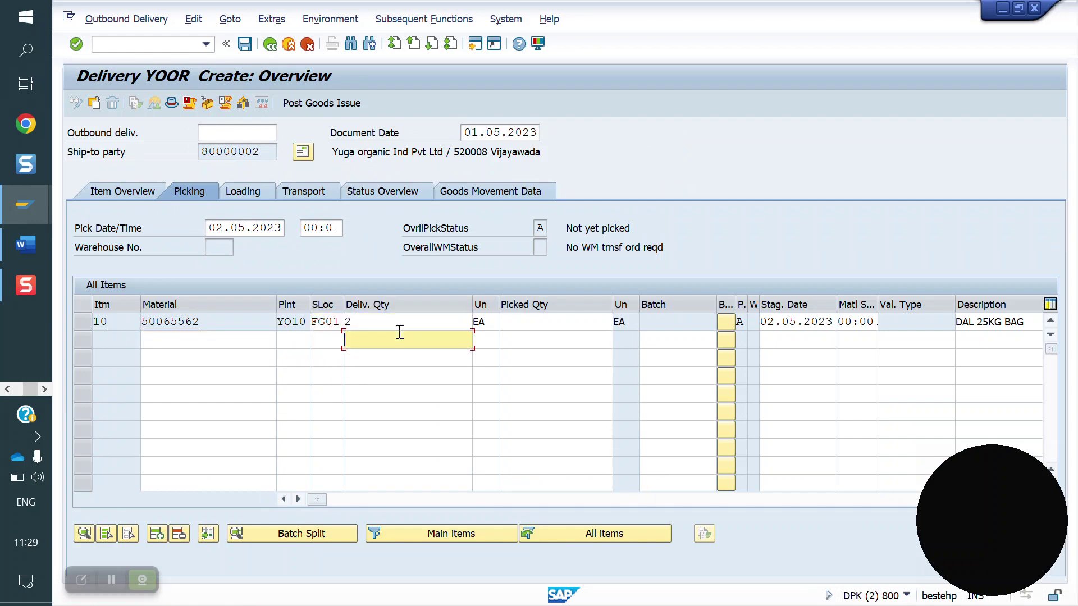
{"action": "type", "text": "2"}
{"action": "key", "text": "Return"}
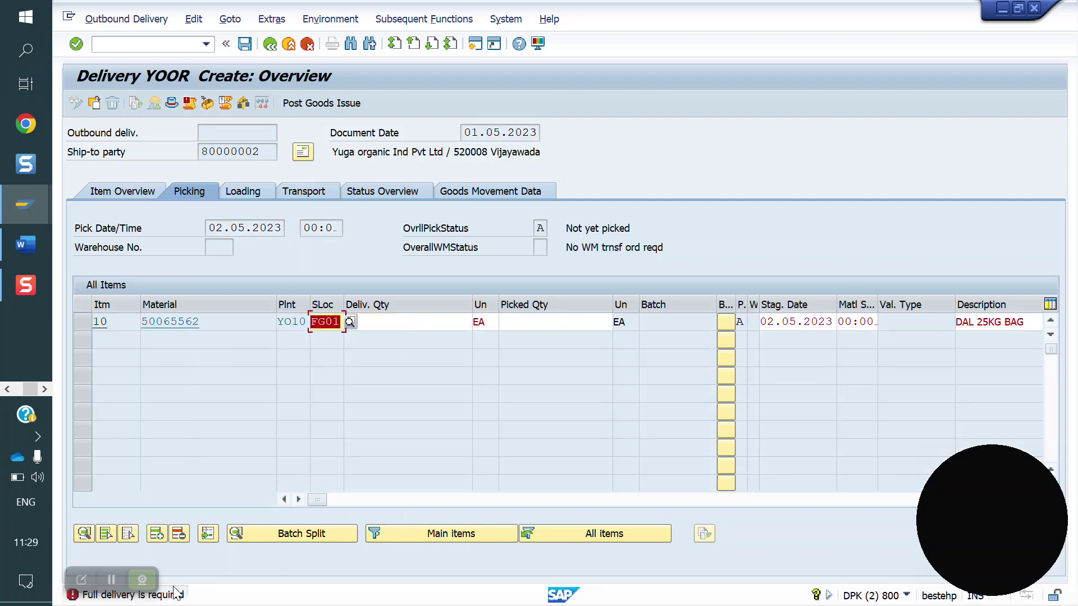
Look at the controllable shipping messages view, return to the delivery and display the long text of its "Full delivery is required" error
{"action": "mouse_move", "coordinate": [37, 204]}
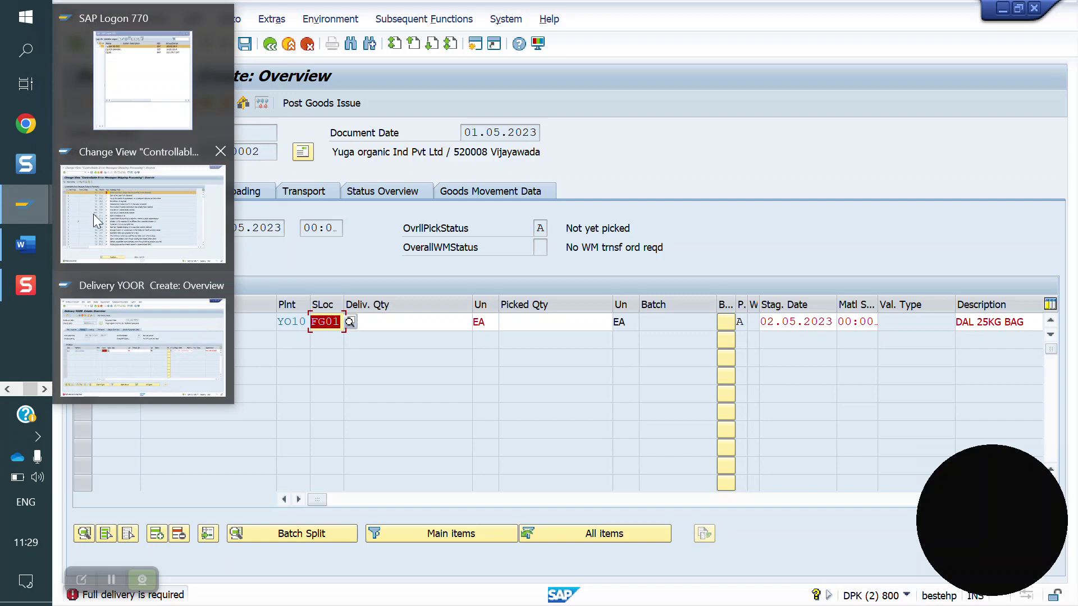
{"action": "left_click", "coordinate": [187, 221]}
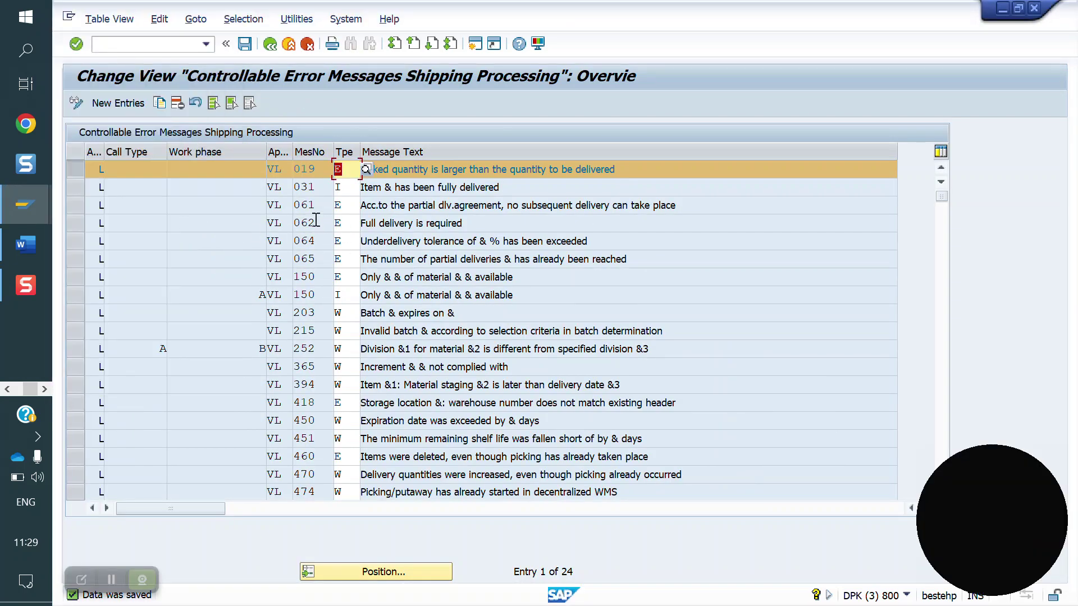
{"action": "mouse_move", "coordinate": [19, 214]}
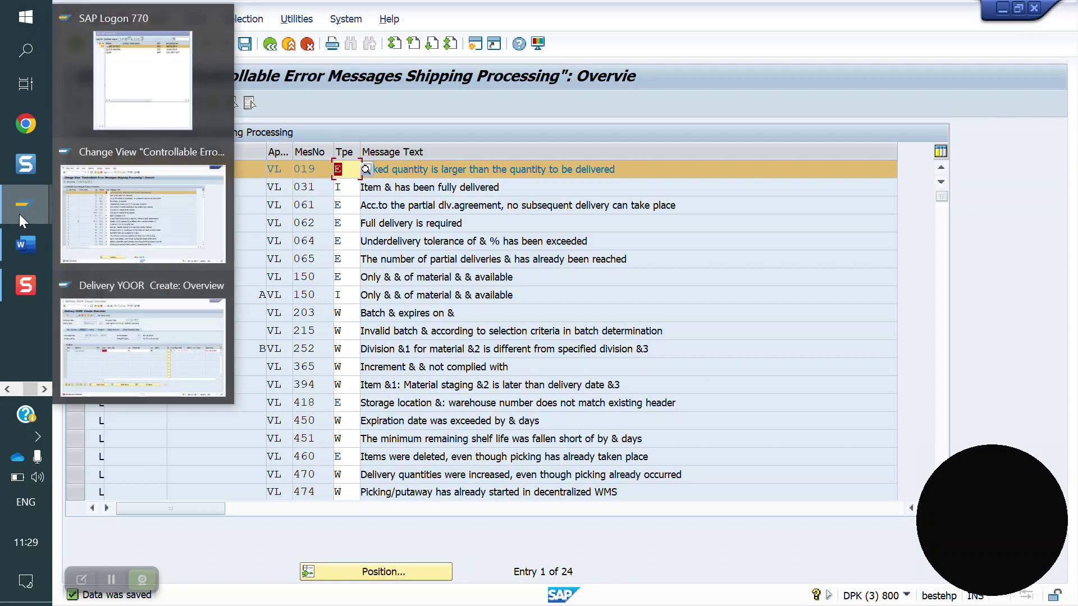
{"action": "left_click", "coordinate": [161, 339]}
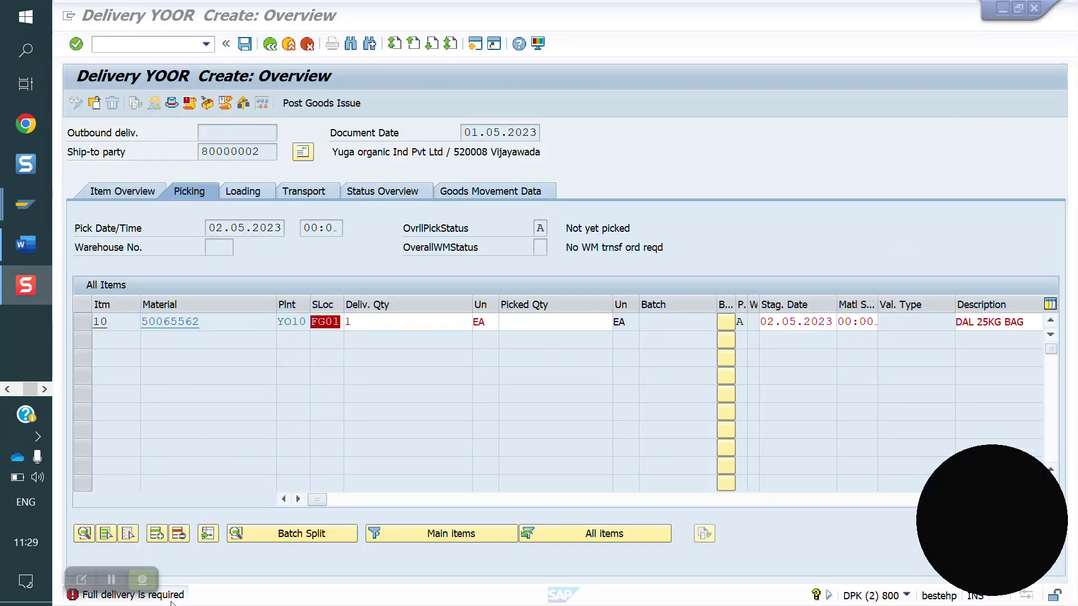
{"action": "left_click", "coordinate": [171, 597]}
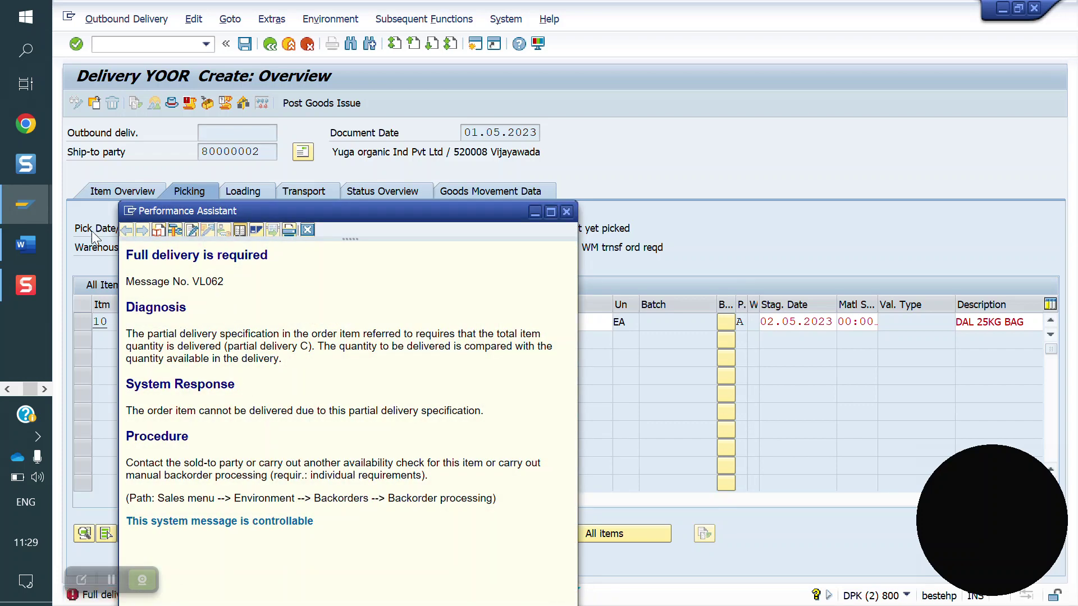
Return to the controllable shipping messages view and examine message 062 and the application area VL in the list
{"action": "mouse_move", "coordinate": [26, 203]}
{"action": "left_click", "coordinate": [125, 220]}
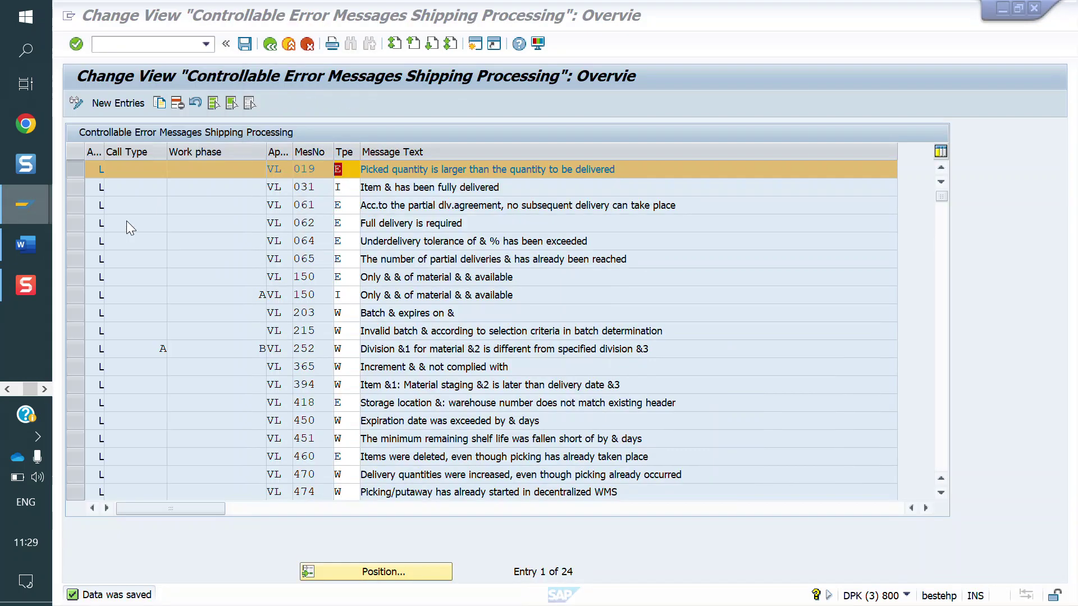
{"action": "left_click", "coordinate": [321, 219]}
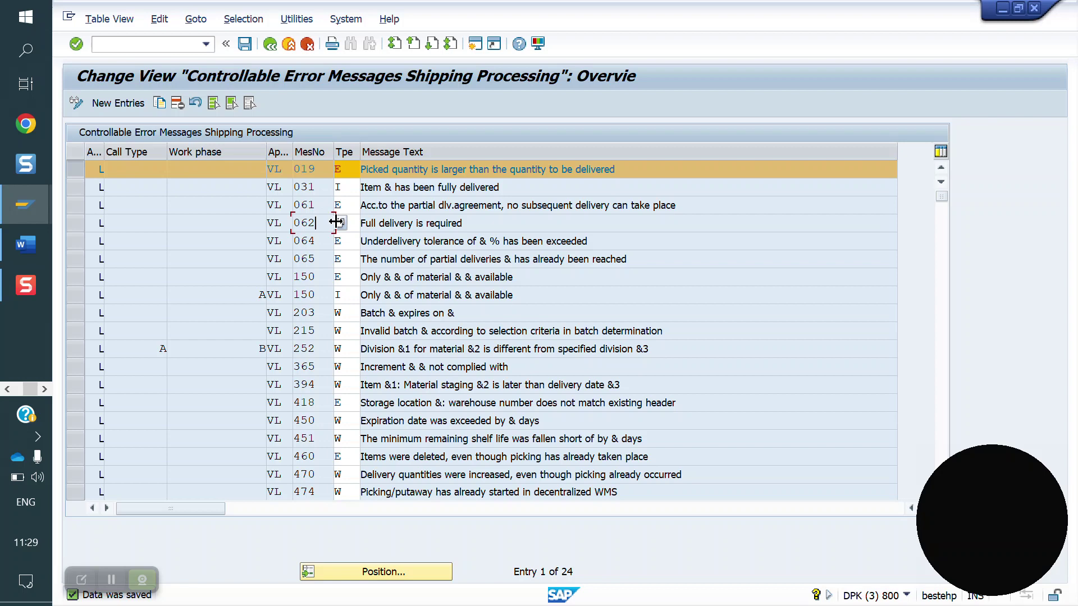
{"action": "left_click", "coordinate": [395, 223]}
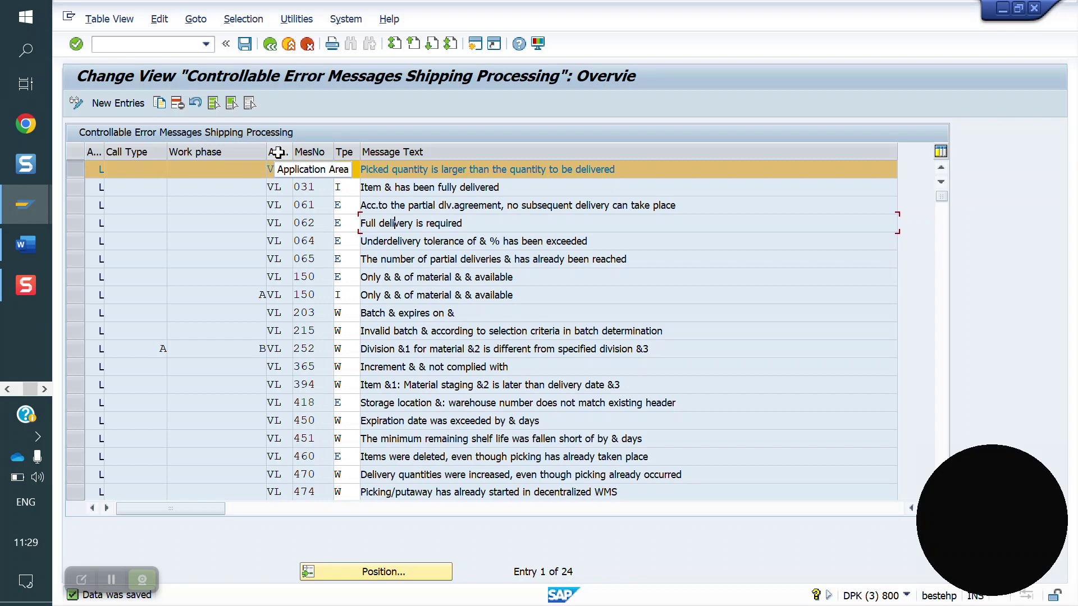
{"action": "left_click_drag", "start_coordinate": [287, 171], "coordinate": [253, 169]}
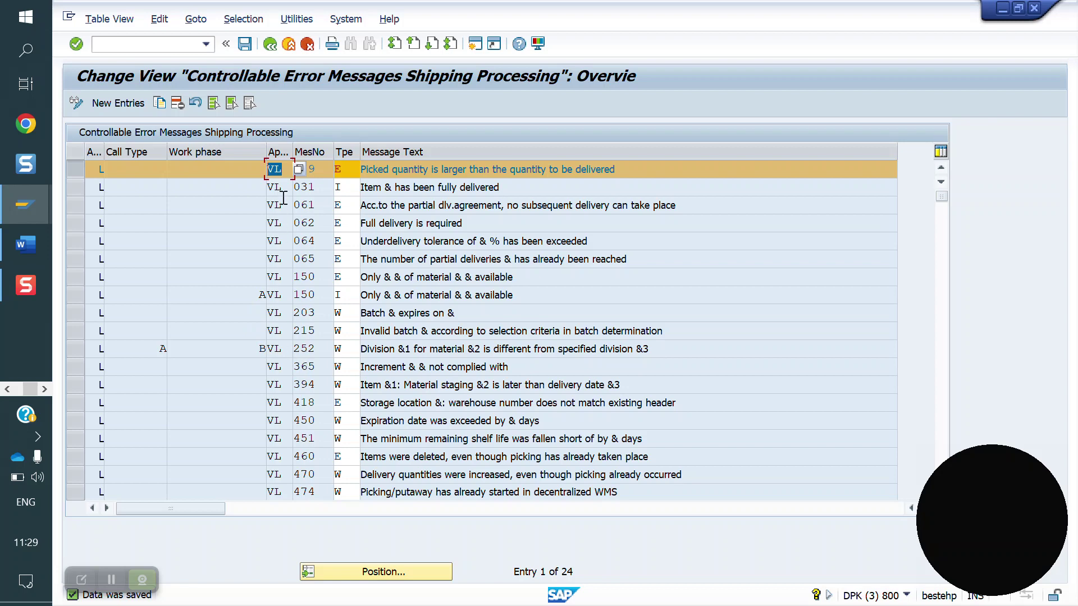
Consult the SAP SD notes PDF for the transaction that controls message types in V4 applications
{"action": "left_click", "coordinate": [7, 389]}
{"action": "left_click", "coordinate": [25, 243]}
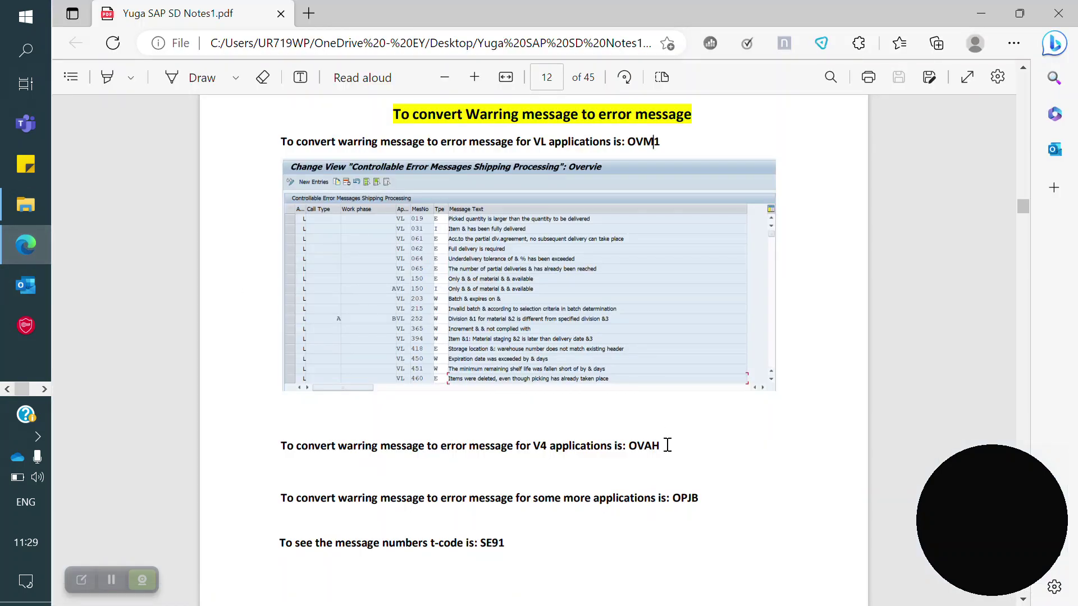
{"action": "left_click", "coordinate": [41, 390]}
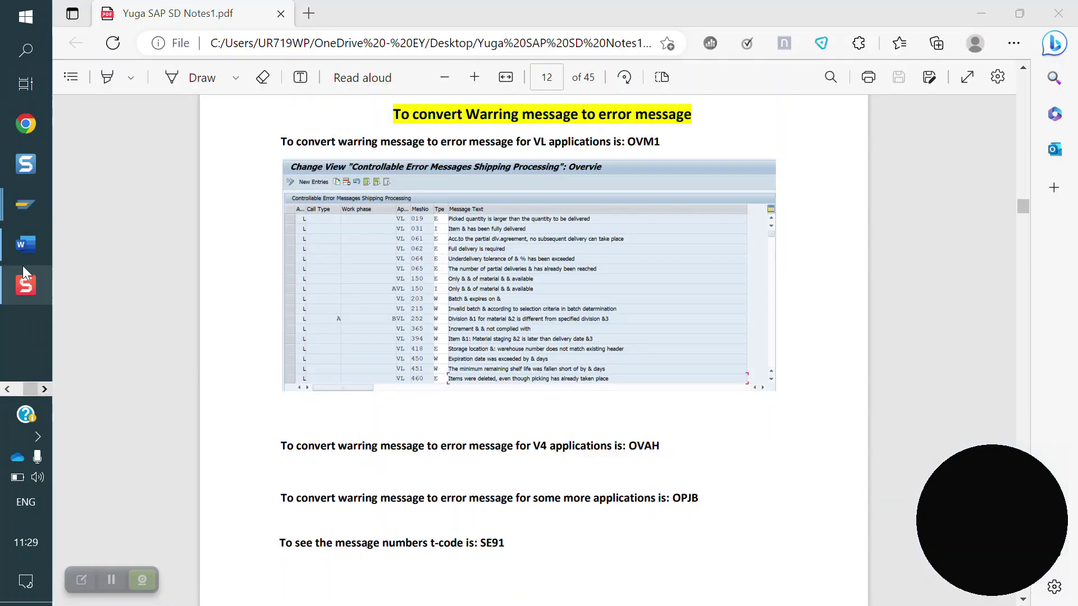
Return to the controllable shipping messages view in SAP and open transaction OVAH in the same session
{"action": "mouse_move", "coordinate": [20, 217]}
{"action": "left_click", "coordinate": [143, 219]}
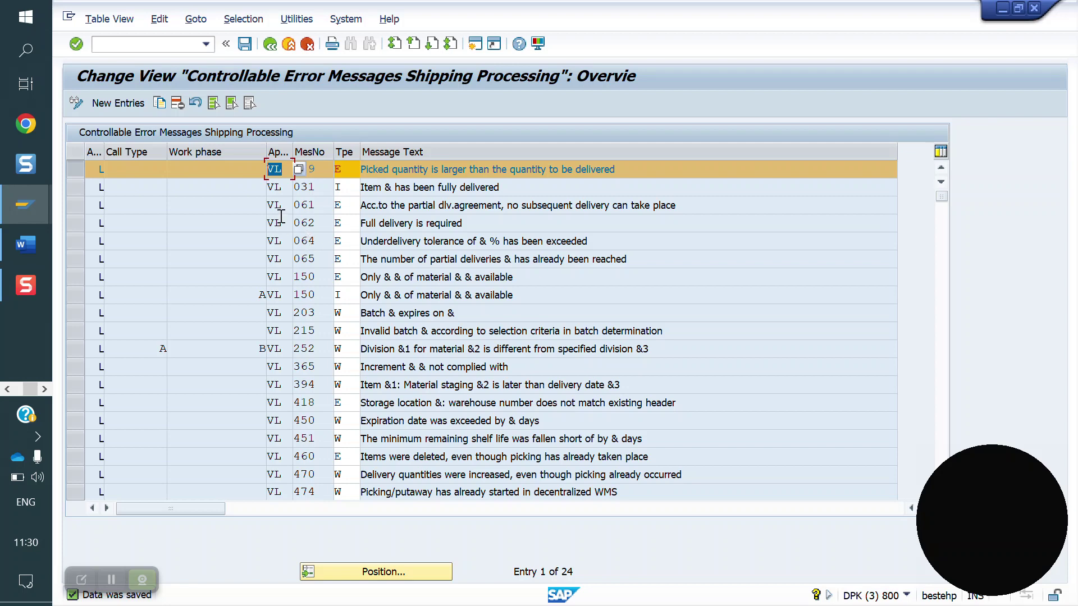
{"action": "left_click", "coordinate": [164, 42]}
{"action": "type", "text": "/novah"}
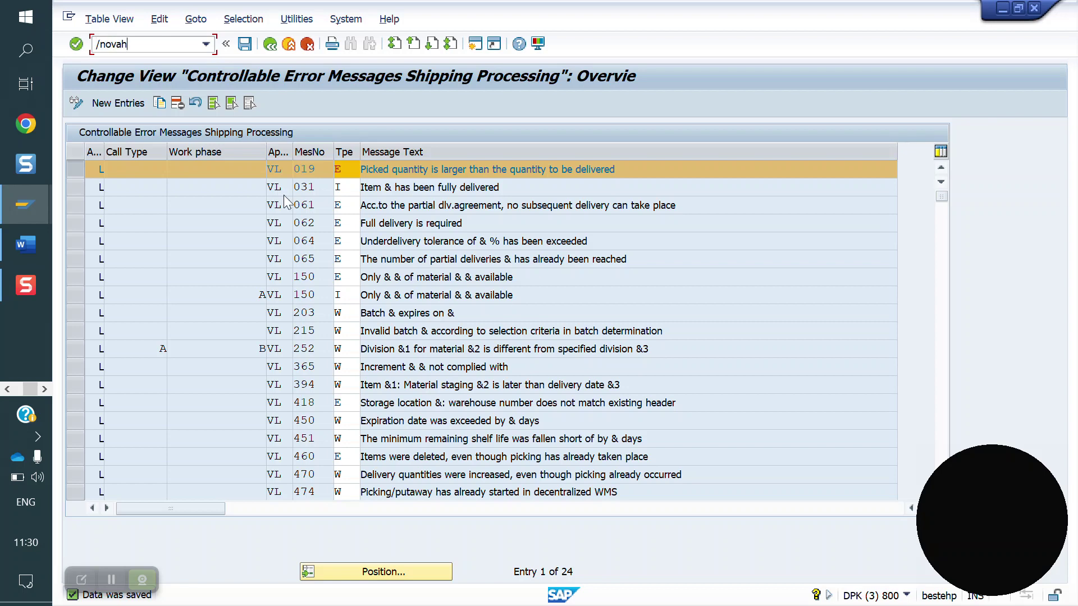
{"action": "key", "text": "Return"}
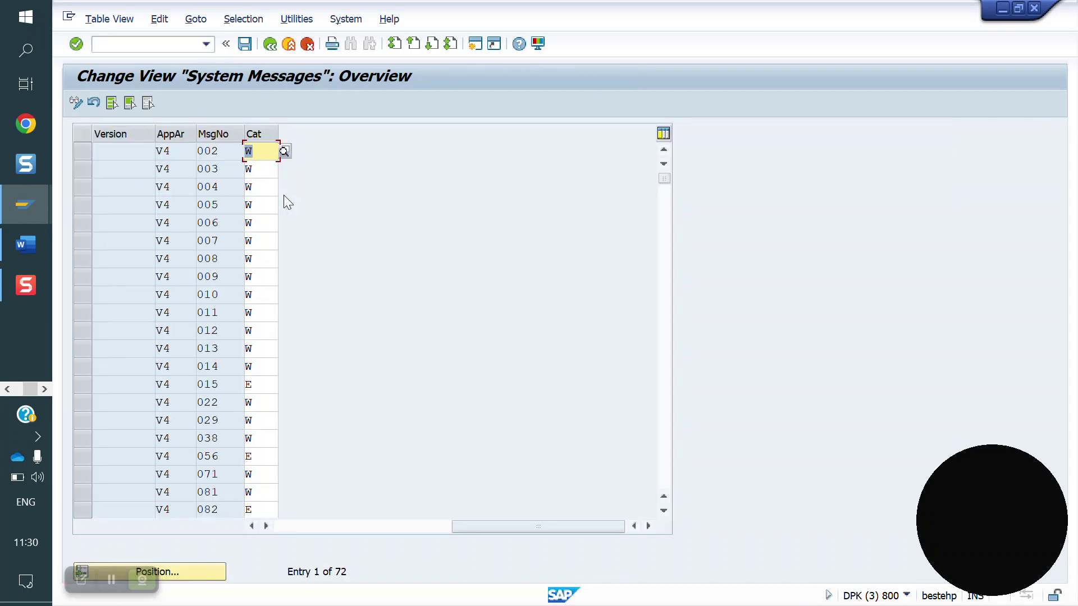
Examine the application area column of the System Messages overview for its V4 entries
{"action": "left_click", "coordinate": [178, 147]}
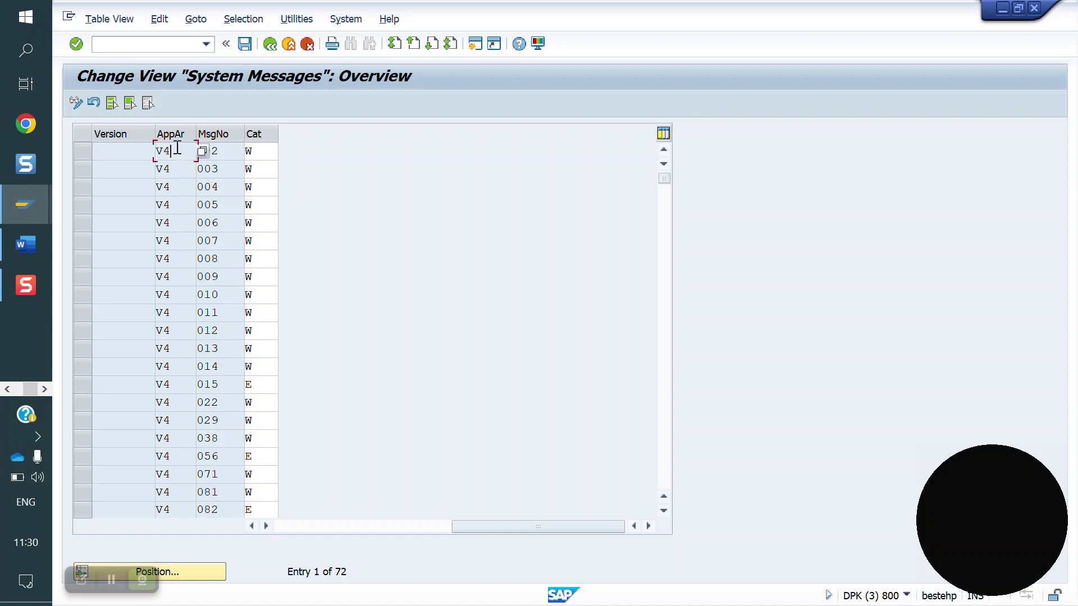
{"action": "left_click", "coordinate": [185, 258]}
{"action": "left_click", "coordinate": [171, 329]}
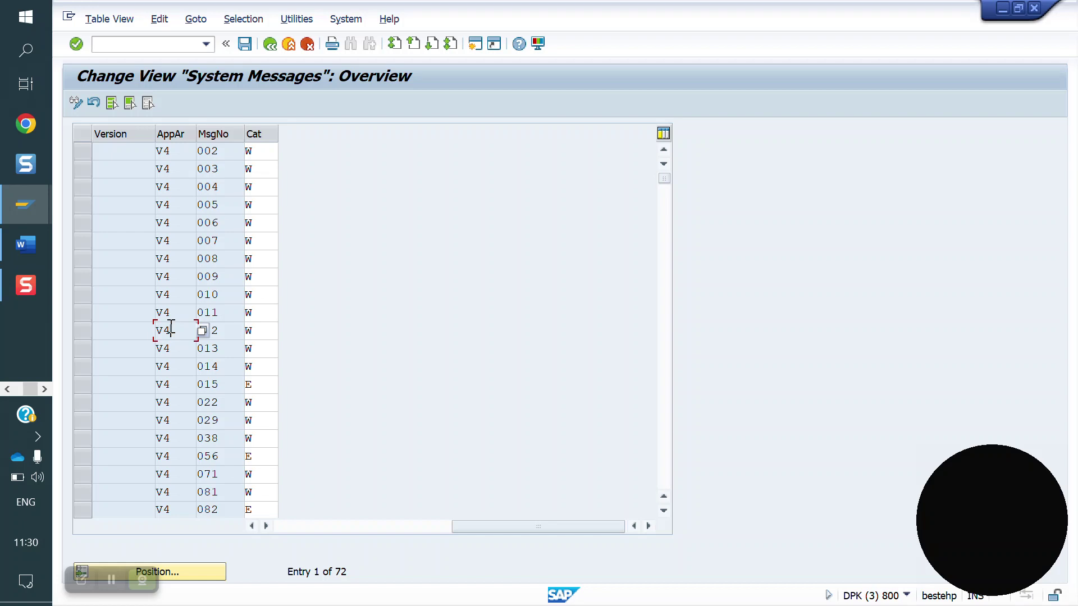
{"action": "left_click", "coordinate": [179, 149]}
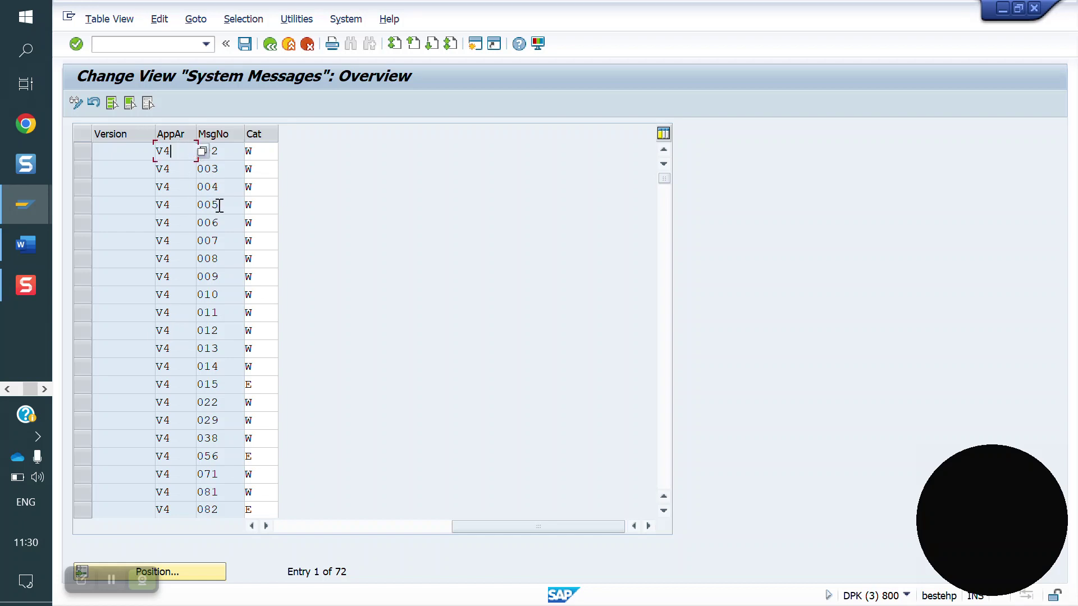
Open transaction SE91 in a new session and display the messages of message class V4
{"action": "left_click", "coordinate": [149, 49]}
{"action": "type", "text": "/ose91"}
{"action": "key", "text": "Return"}
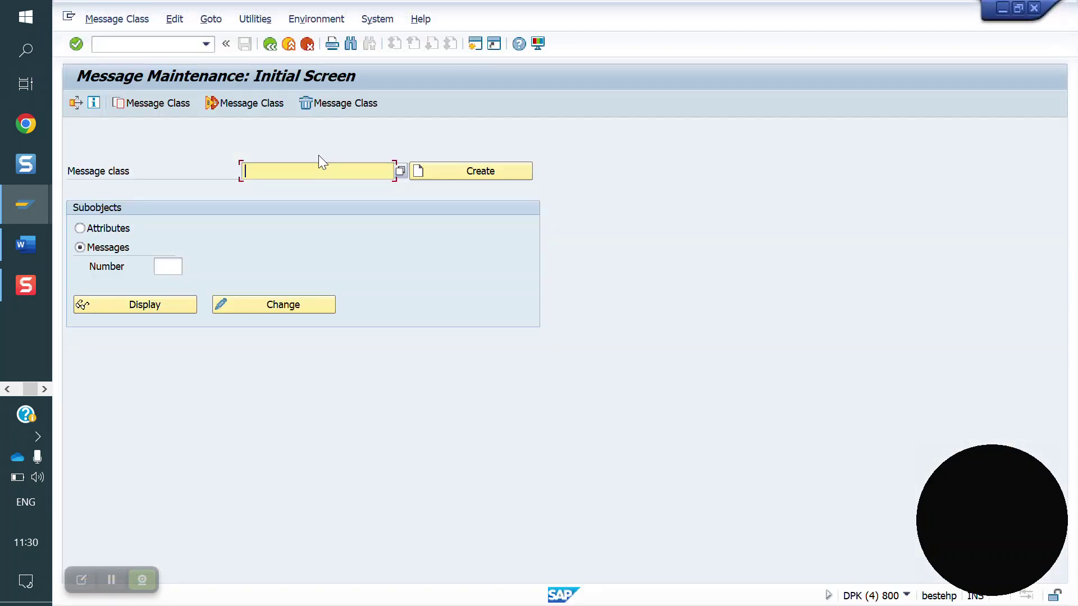
{"action": "type", "text": "v4"}
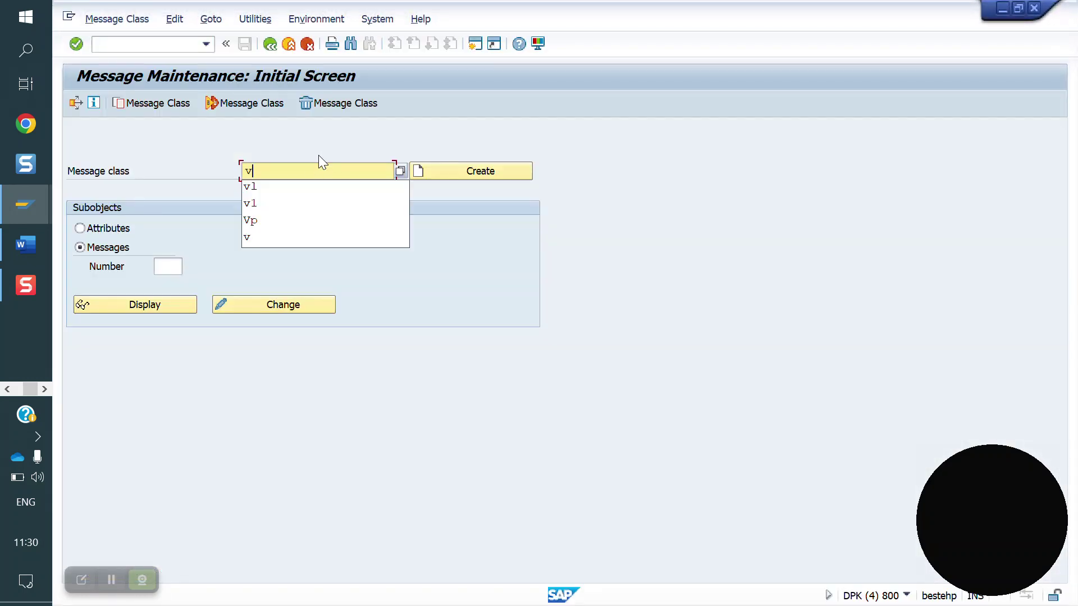
{"action": "left_click", "coordinate": [162, 303]}
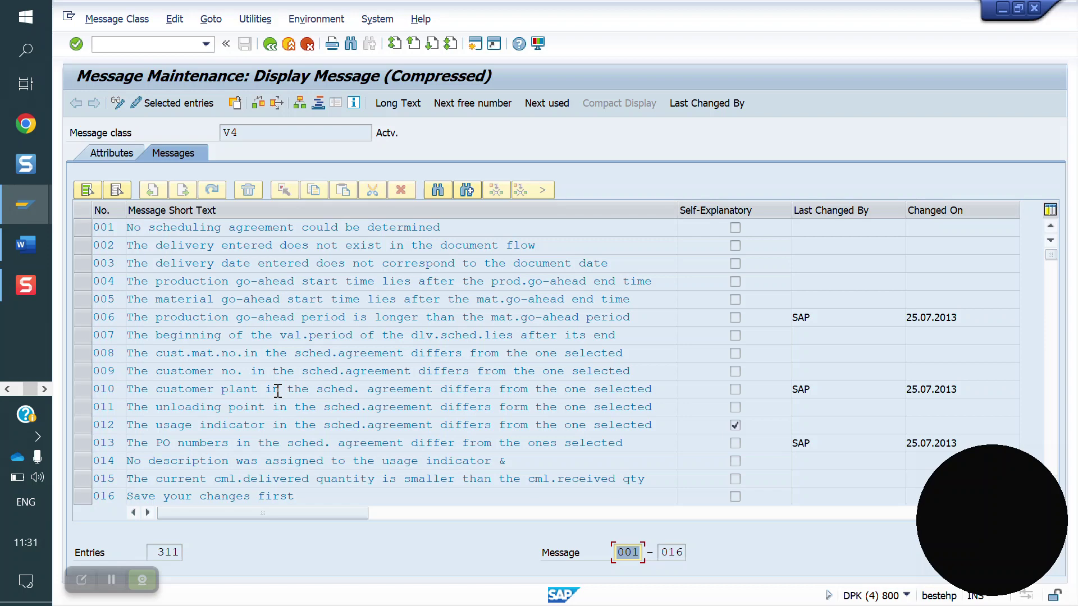
Browse the V4 message list, examining message numbers such as 017 together with their short texts
{"action": "scroll", "coordinate": [278, 391], "scroll_direction": "down", "scroll_amount": 2}
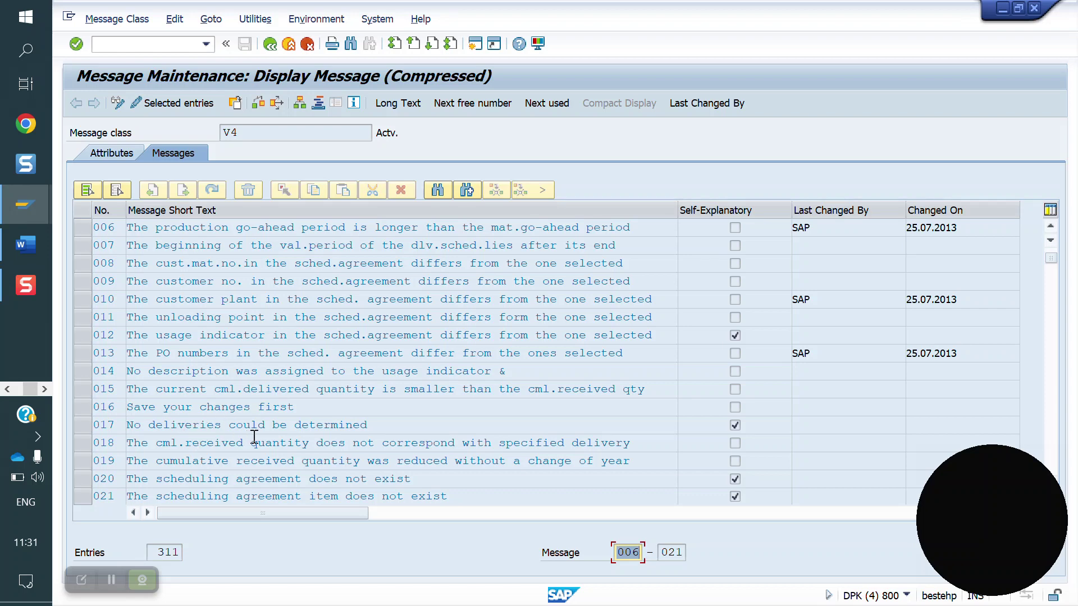
{"action": "left_click_drag", "start_coordinate": [122, 426], "coordinate": [94, 424]}
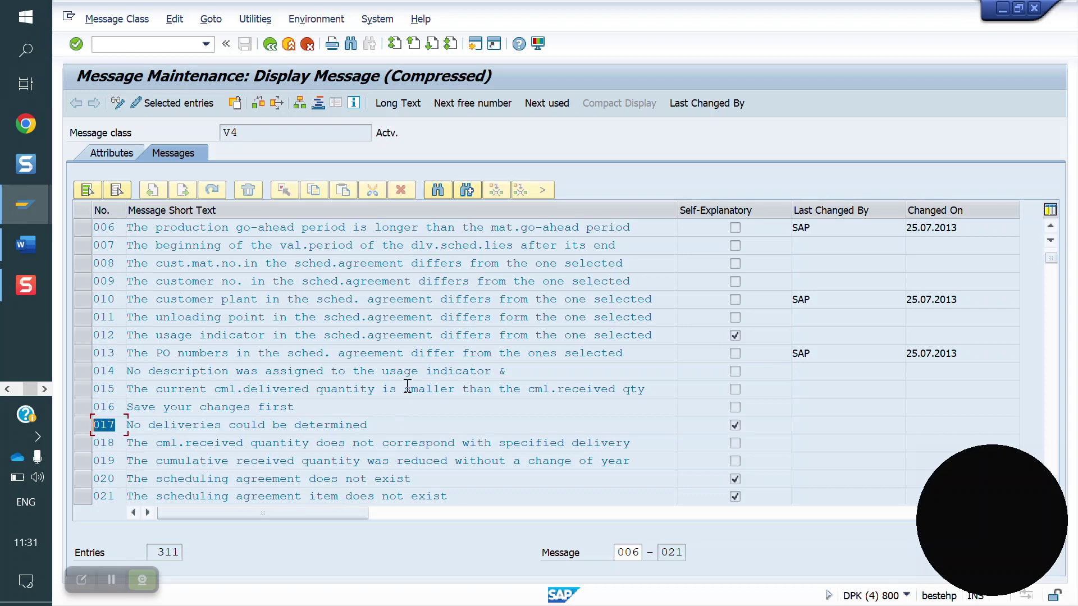
{"action": "scroll", "coordinate": [411, 359], "scroll_direction": "up", "scroll_amount": 5}
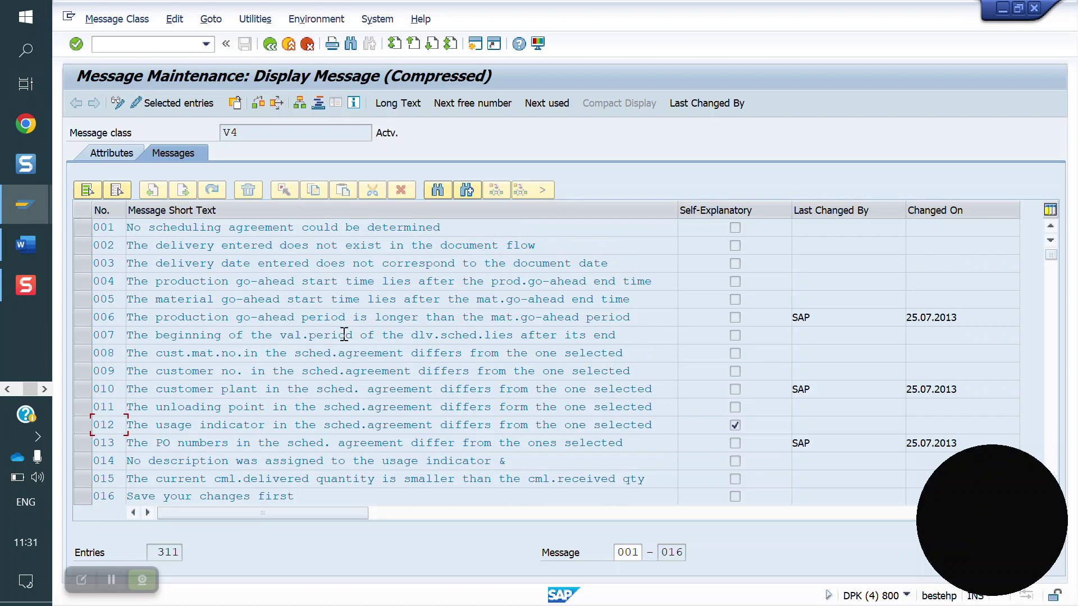
{"action": "scroll", "coordinate": [344, 334], "scroll_direction": "down", "scroll_amount": 5}
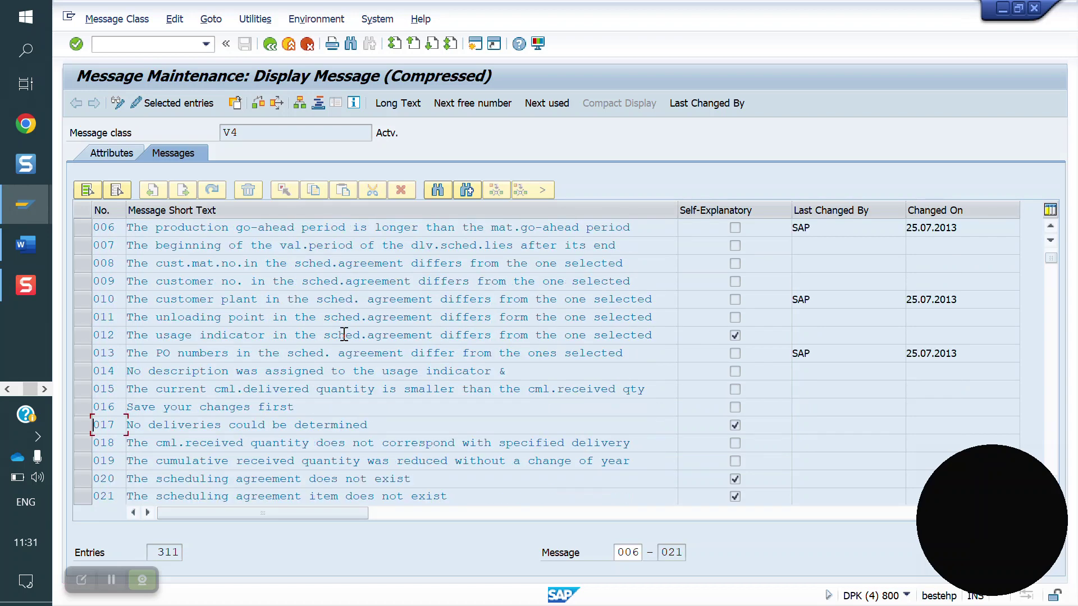
{"action": "scroll", "coordinate": [344, 335], "scroll_direction": "down", "scroll_amount": 7}
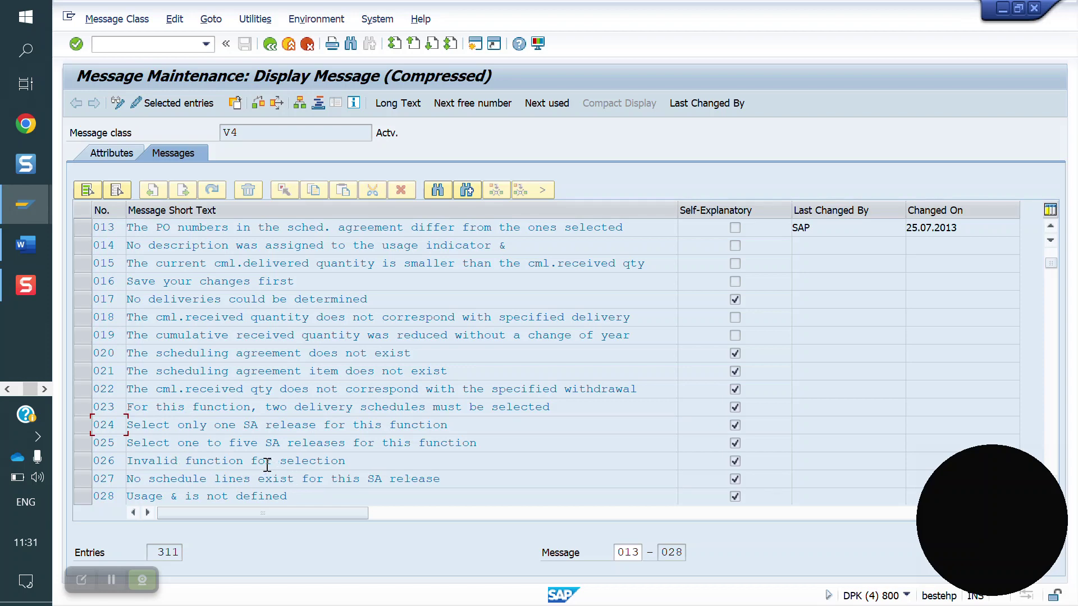
{"action": "scroll", "coordinate": [265, 463], "scroll_direction": "down", "scroll_amount": 2}
{"action": "scroll", "coordinate": [265, 464], "scroll_direction": "down", "scroll_amount": 1}
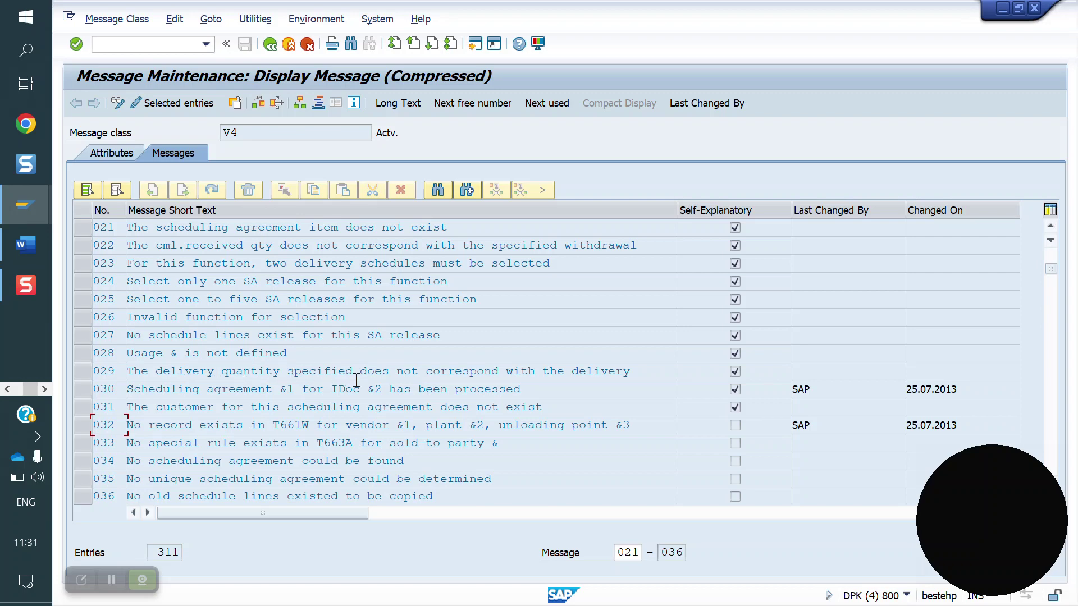
{"action": "scroll", "coordinate": [275, 391], "scroll_direction": "down", "scroll_amount": 2}
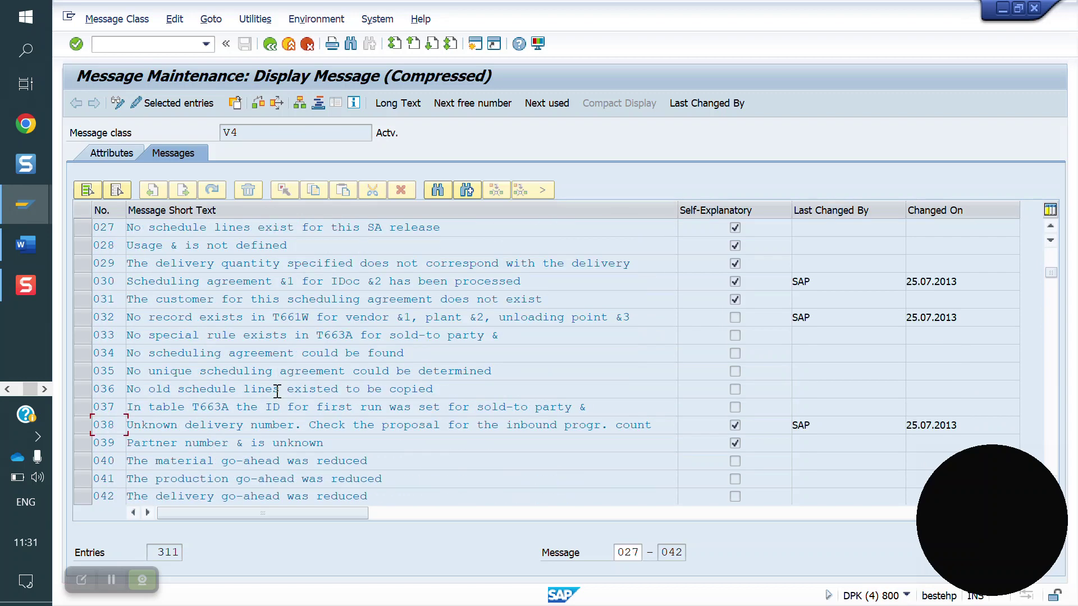
{"action": "scroll", "coordinate": [236, 486], "scroll_direction": "down", "scroll_amount": 2}
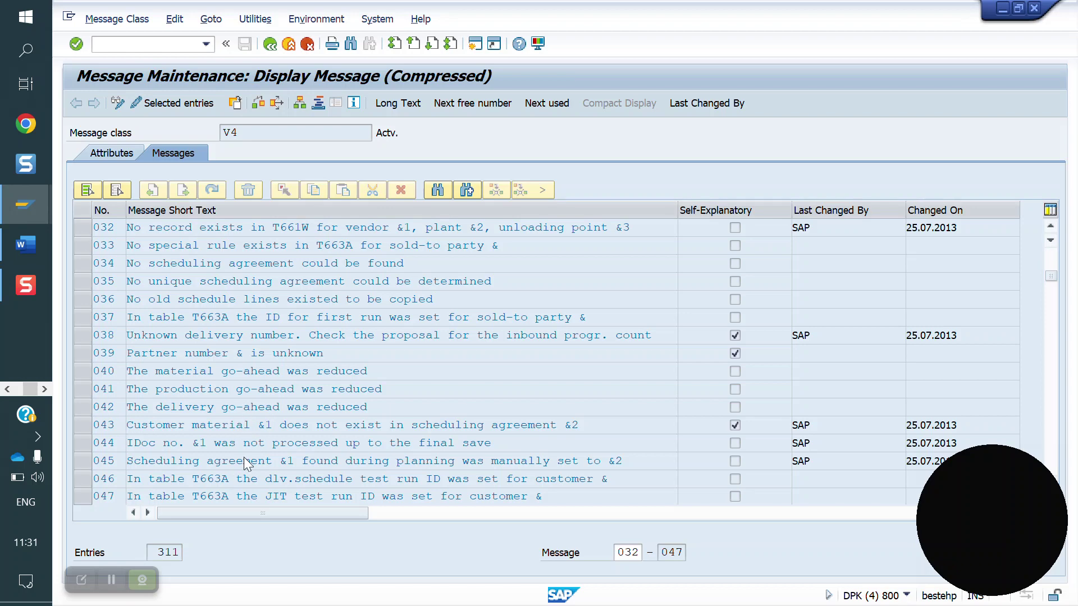
{"action": "scroll", "coordinate": [246, 458], "scroll_direction": "down", "scroll_amount": 3}
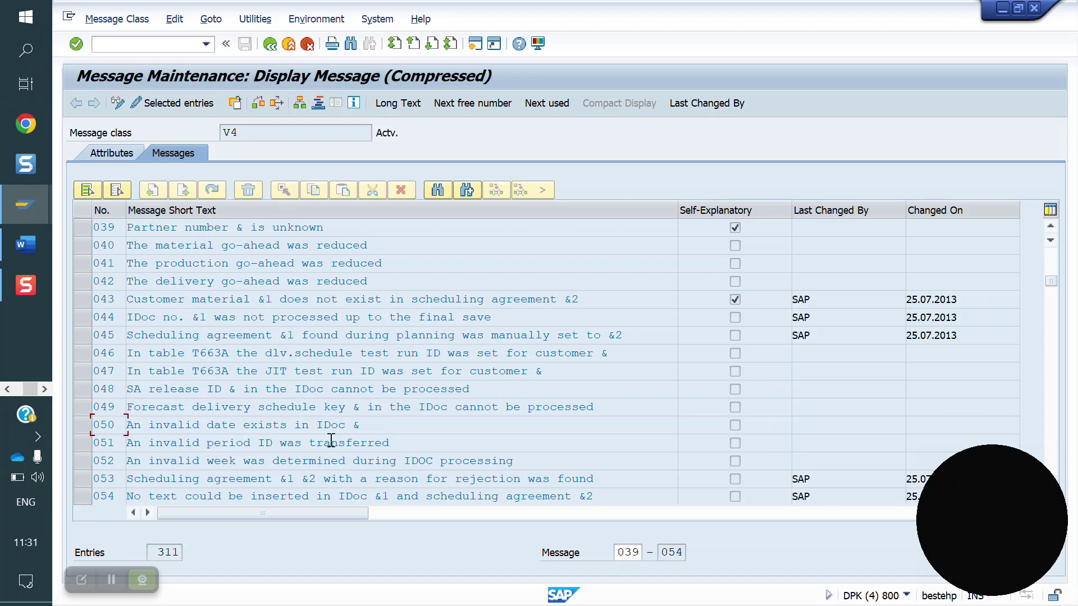
Leave the V4 message display and return to the System Messages overview to check message number 004
{"action": "left_click", "coordinate": [287, 46]}
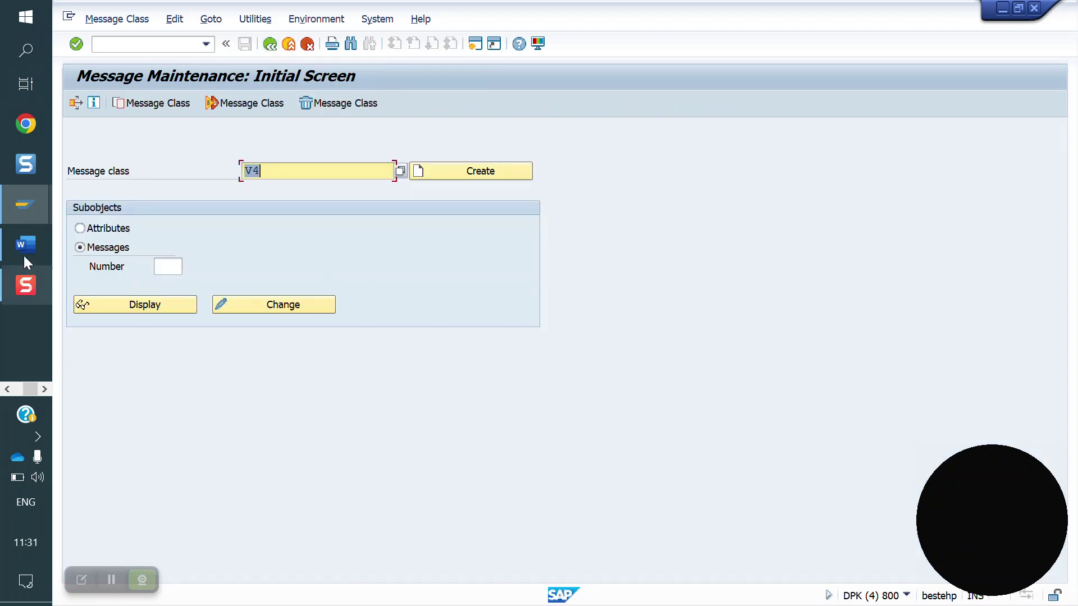
{"action": "left_click", "coordinate": [26, 204]}
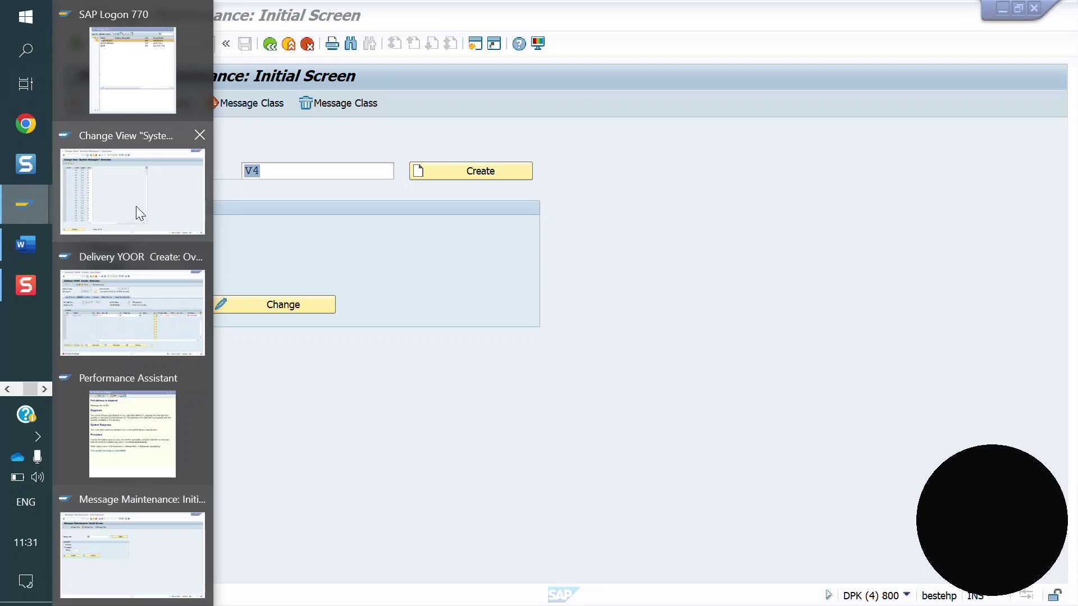
{"action": "left_click", "coordinate": [135, 207]}
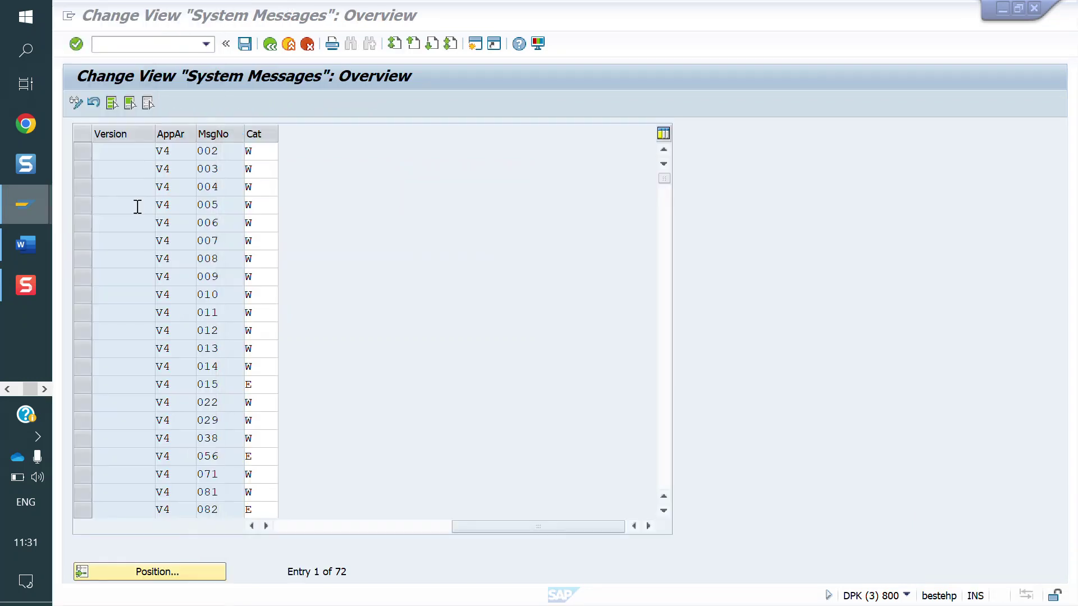
{"action": "left_click", "coordinate": [213, 192]}
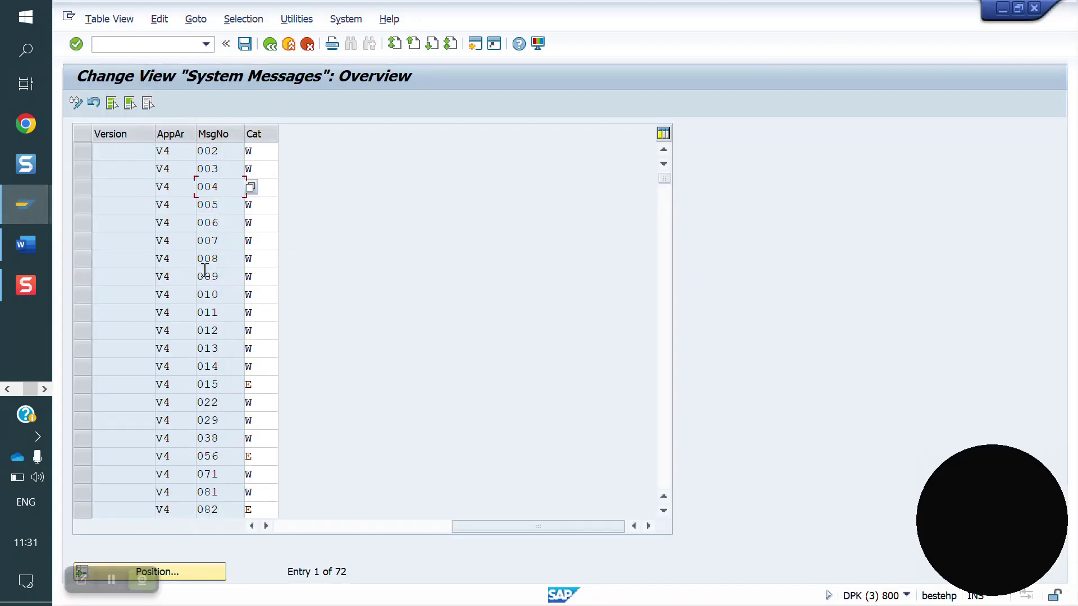
{"action": "left_click", "coordinate": [25, 207]}
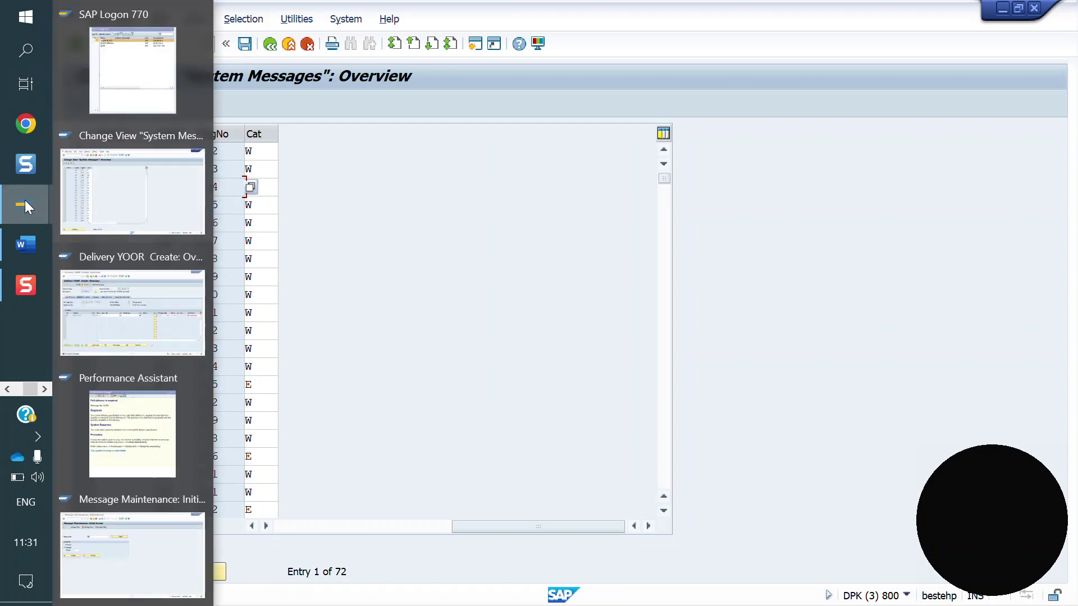
{"action": "mouse_move", "coordinate": [133, 428]}
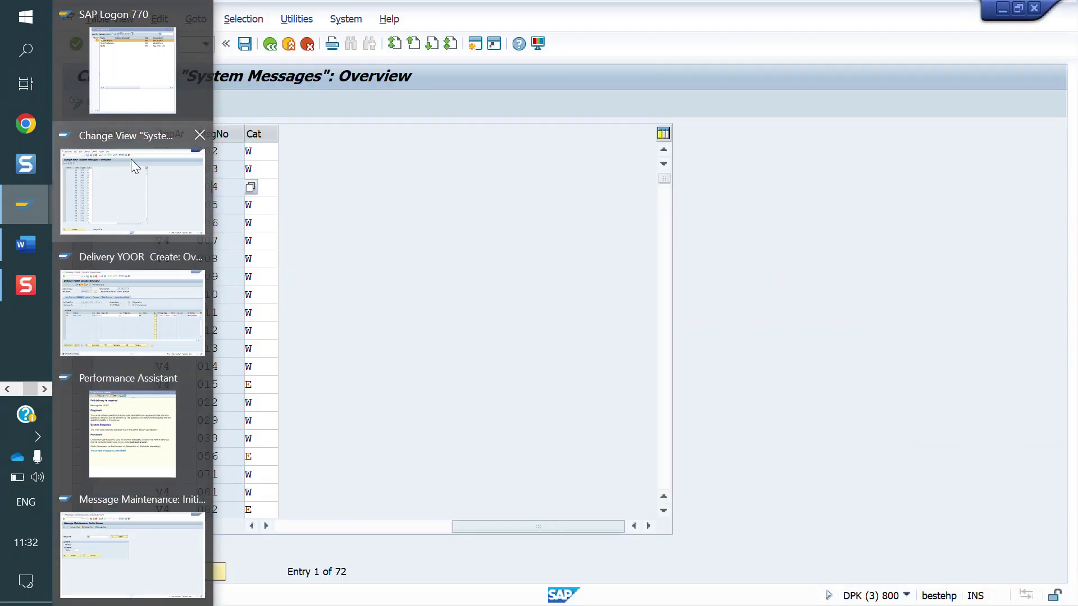
Run transaction SE91 in the delivery creation session and display the messages of message class V4 from number 000
{"action": "left_click", "coordinate": [133, 303]}
{"action": "type", "text": "/n"}
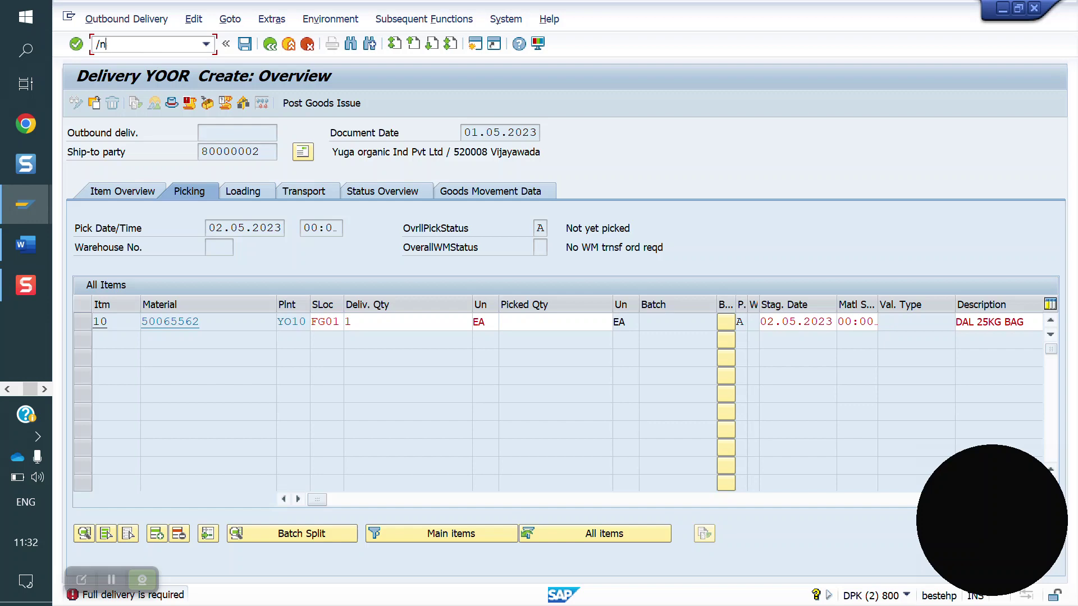
{"action": "type", "text": "se91"}
{"action": "key", "text": "Return"}
{"action": "left_click", "coordinate": [248, 173]}
{"action": "left_click", "coordinate": [246, 187]}
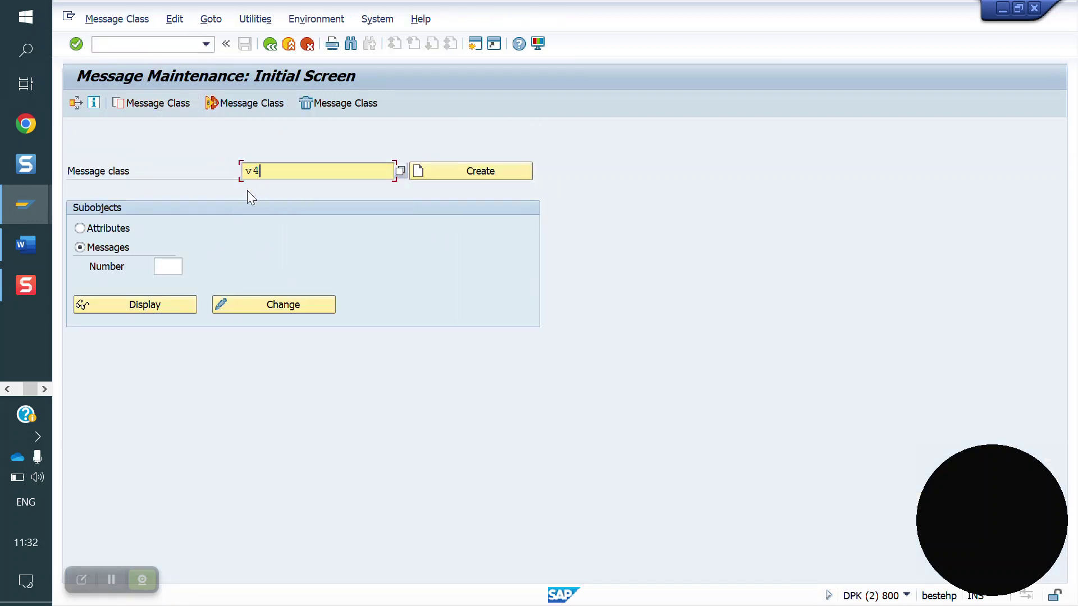
{"action": "left_click", "coordinate": [170, 268]}
{"action": "type", "text": "00"}
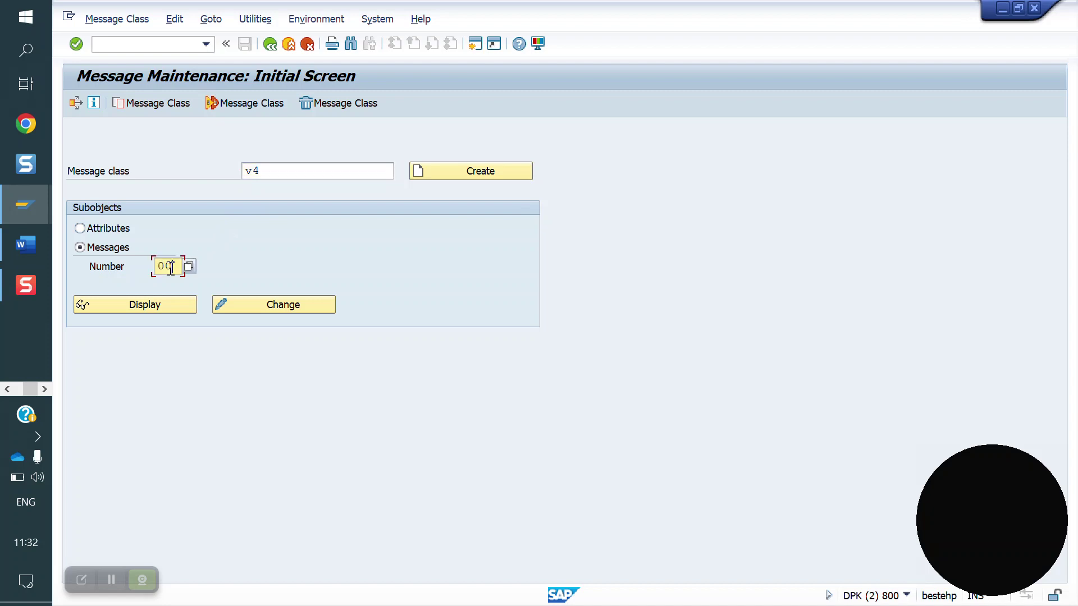
{"action": "type", "text": "0"}
{"action": "left_click", "coordinate": [168, 311]}
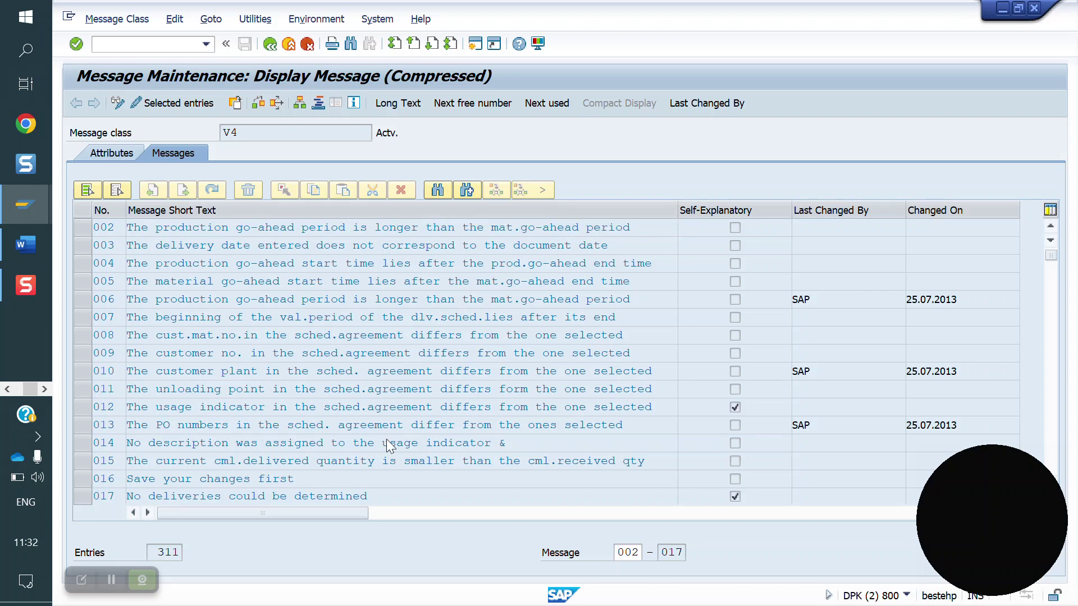
Browse the V4 message list from number 002 up to the 160s, examining the message numbers and short texts
{"action": "scroll", "coordinate": [387, 440], "scroll_direction": "down", "scroll_amount": 2}
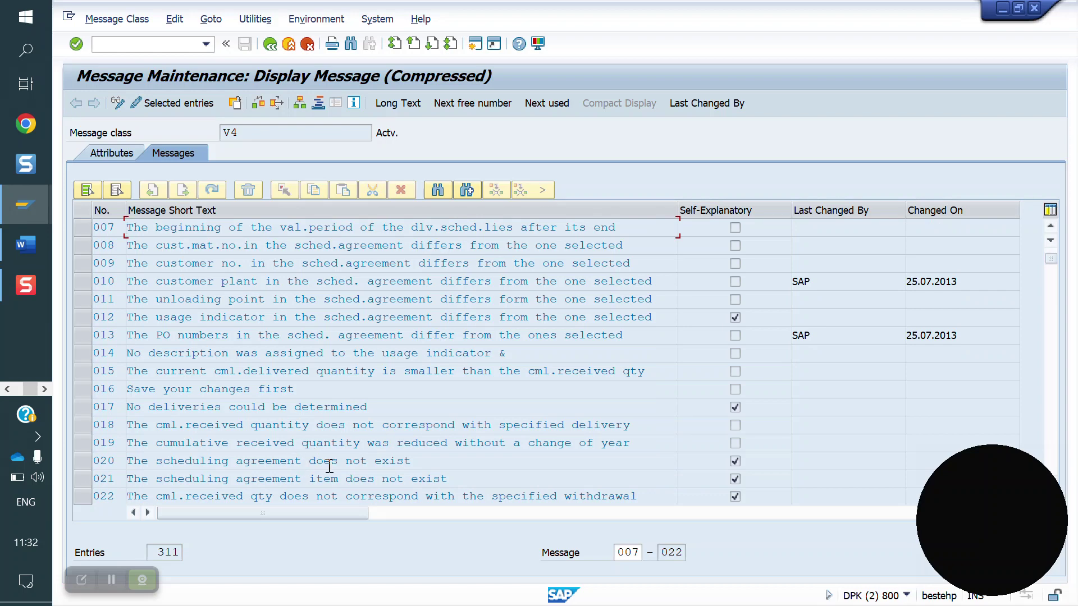
{"action": "scroll", "coordinate": [330, 466], "scroll_direction": "down", "scroll_amount": 1}
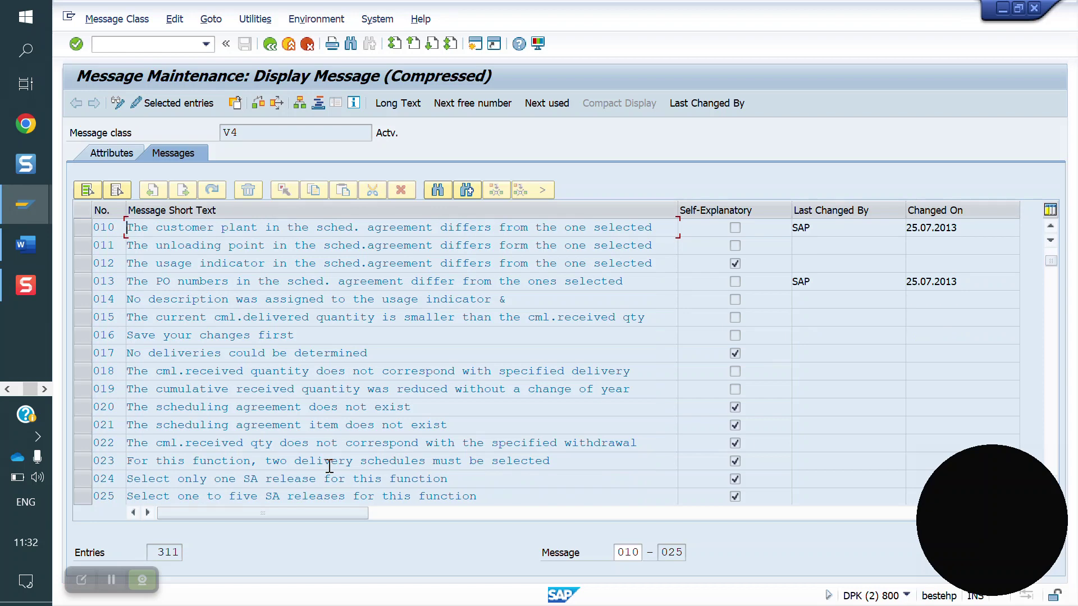
{"action": "scroll", "coordinate": [329, 466], "scroll_direction": "down", "scroll_amount": 2}
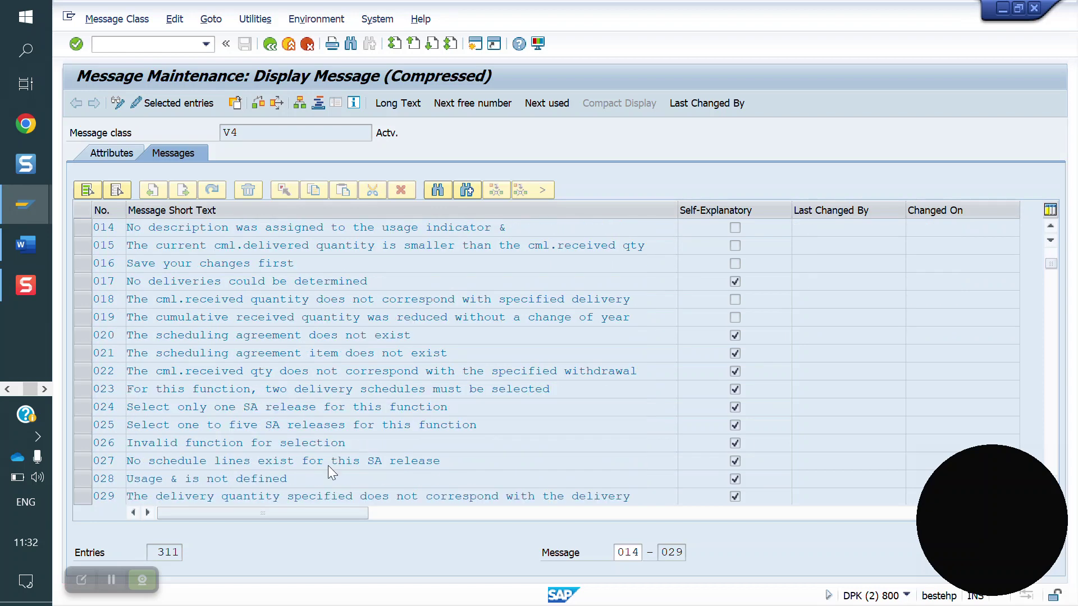
{"action": "scroll", "coordinate": [329, 465], "scroll_direction": "down", "scroll_amount": 3}
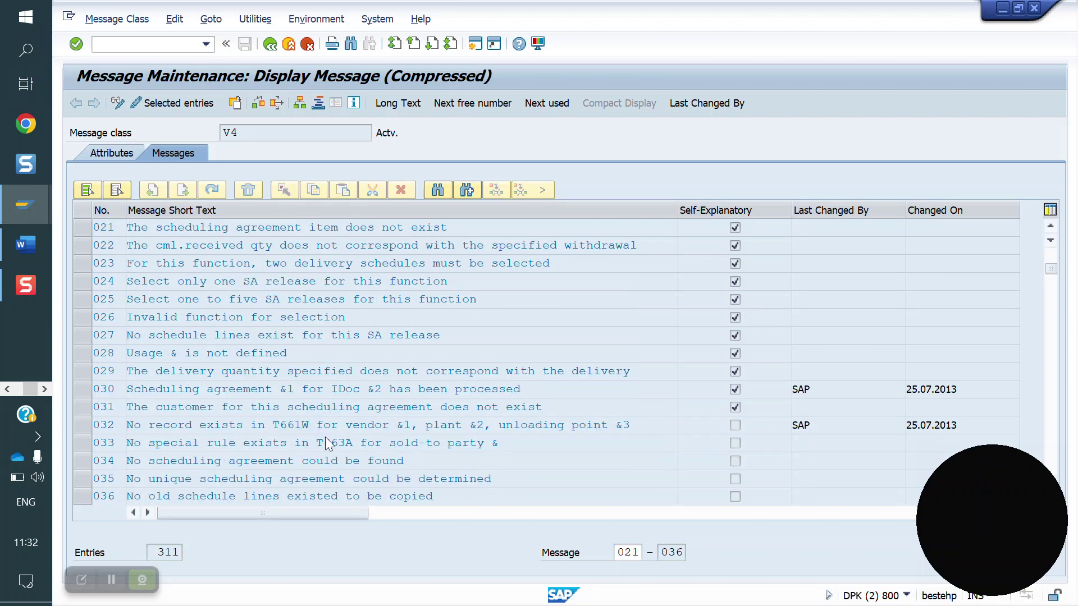
{"action": "scroll", "coordinate": [327, 437], "scroll_direction": "down", "scroll_amount": 6}
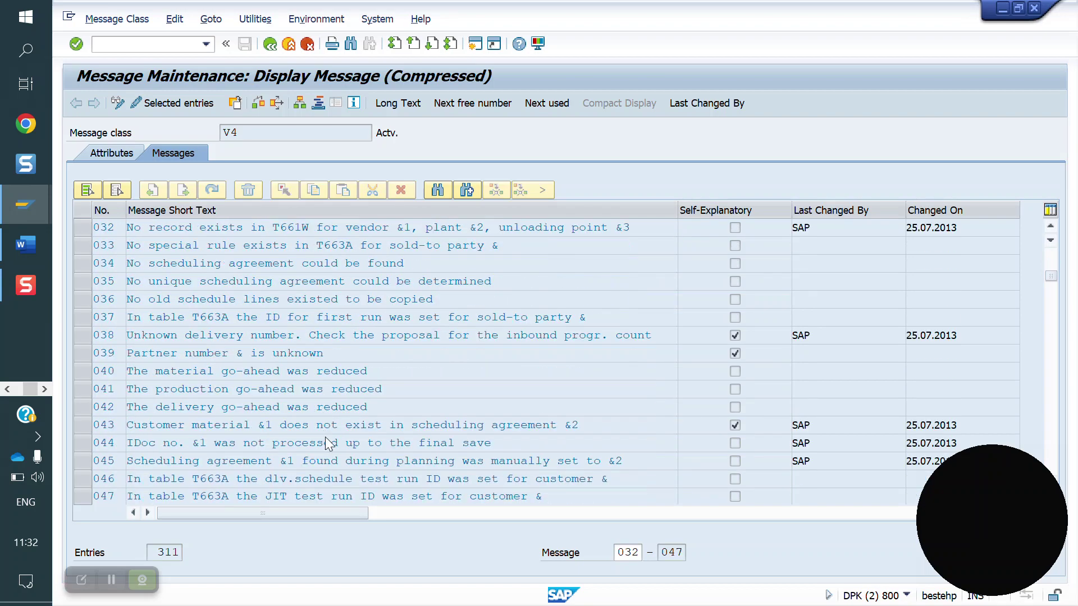
{"action": "scroll", "coordinate": [326, 437], "scroll_direction": "down", "scroll_amount": 4}
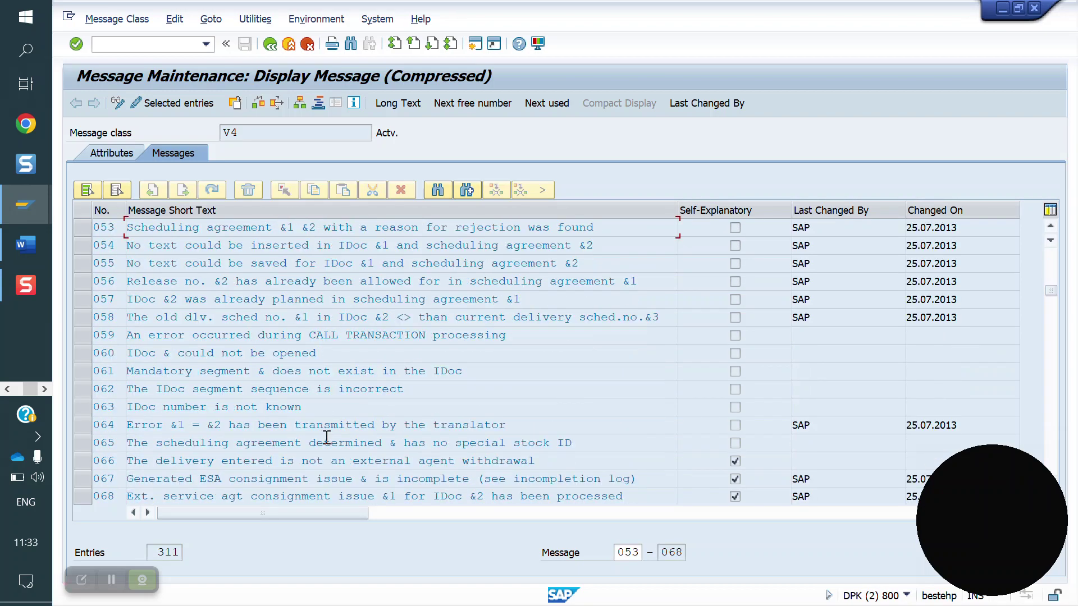
{"action": "scroll", "coordinate": [299, 402], "scroll_direction": "down", "scroll_amount": 4}
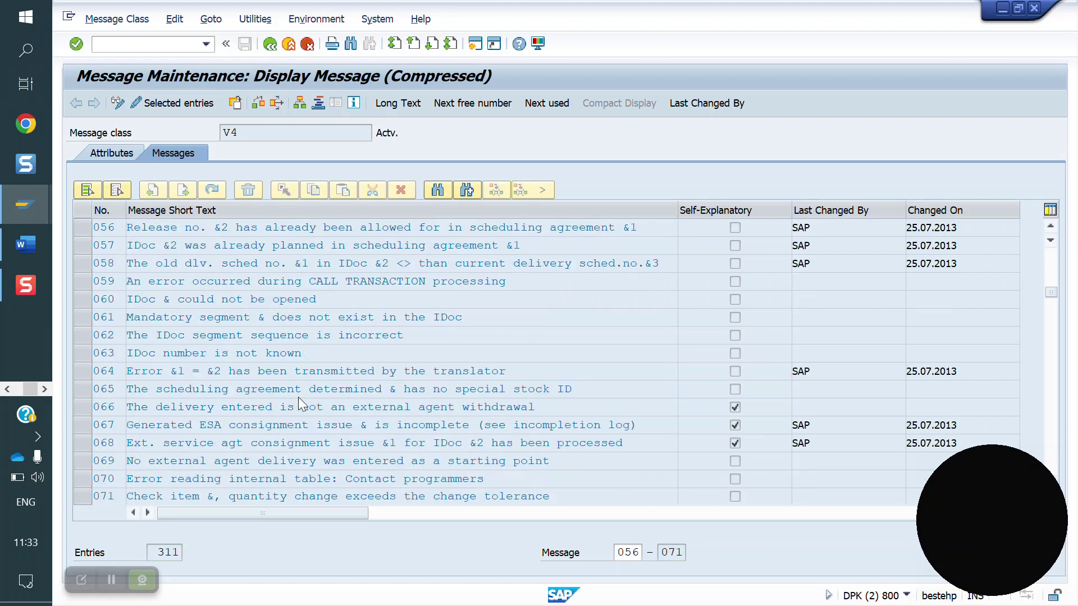
{"action": "scroll", "coordinate": [298, 397], "scroll_direction": "down", "scroll_amount": 2}
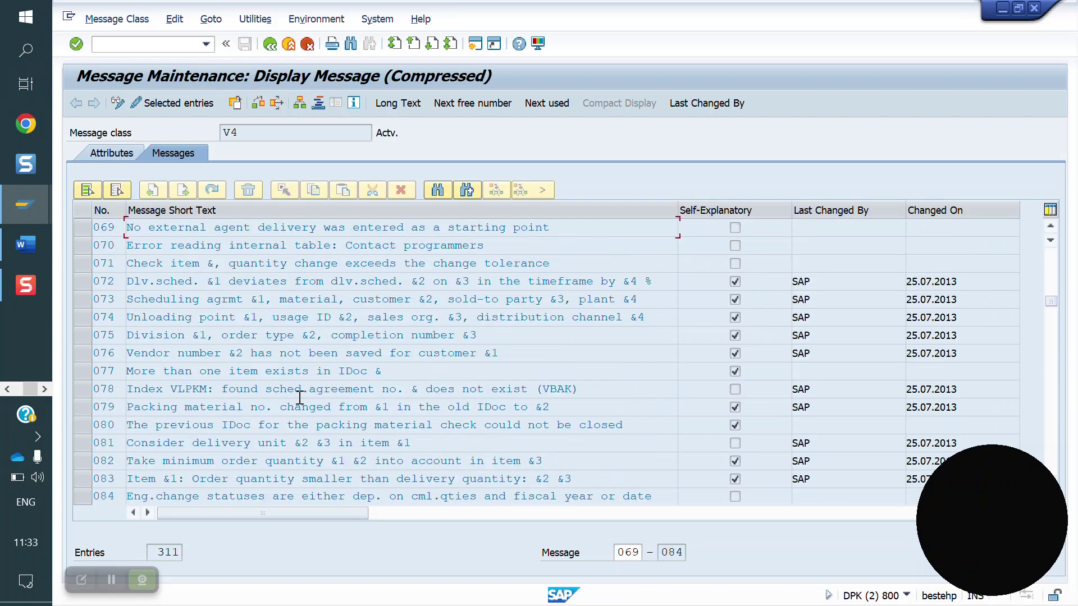
{"action": "scroll", "coordinate": [298, 397], "scroll_direction": "down", "scroll_amount": 5}
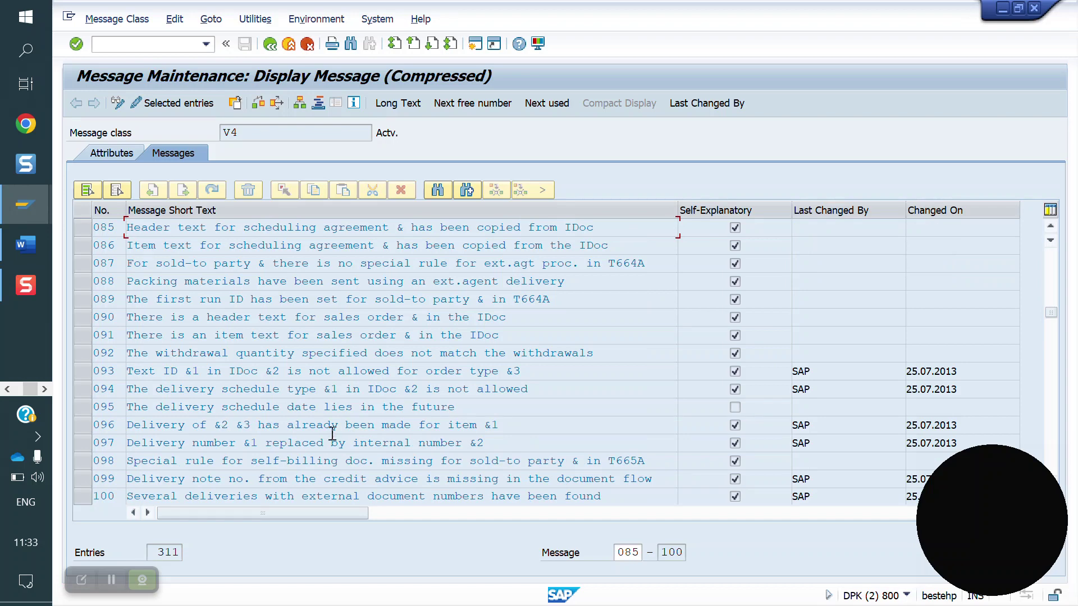
{"action": "scroll", "coordinate": [254, 461], "scroll_direction": "down", "scroll_amount": 6}
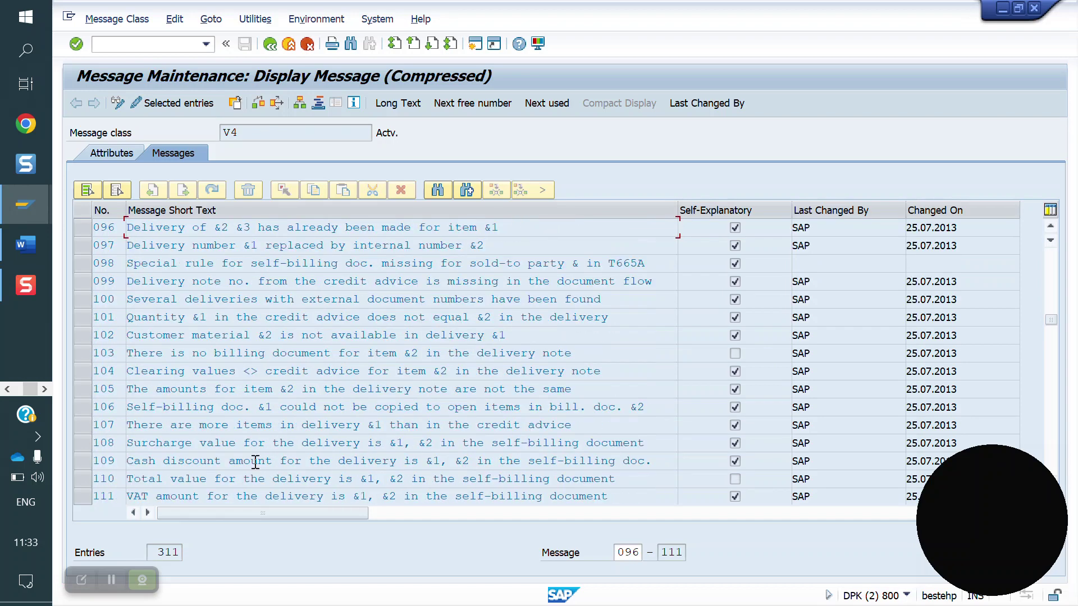
{"action": "scroll", "coordinate": [256, 463], "scroll_direction": "down", "scroll_amount": 11}
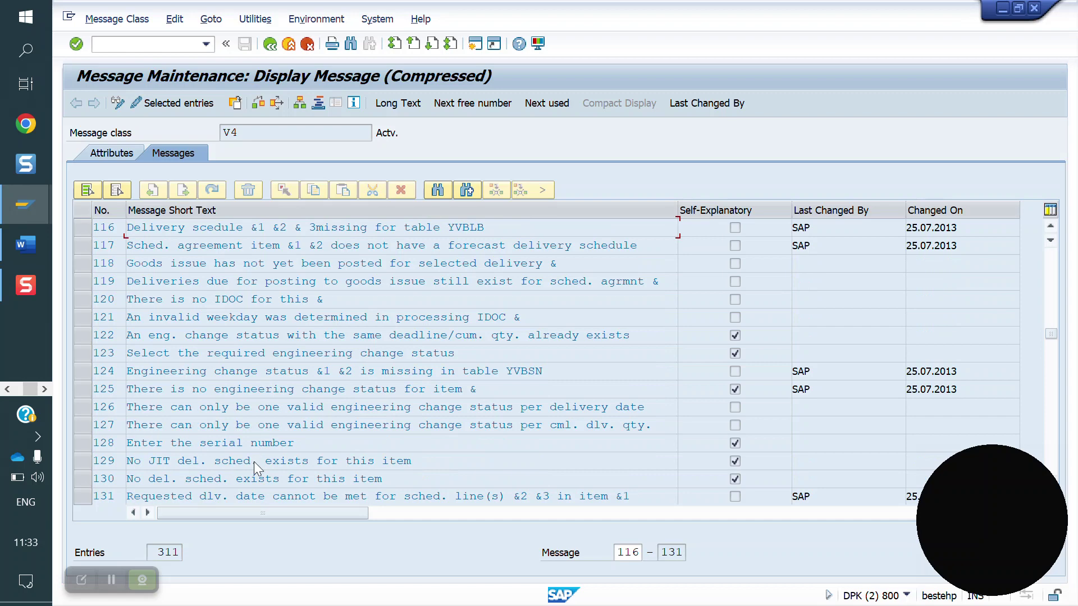
{"action": "scroll", "coordinate": [256, 461], "scroll_direction": "down", "scroll_amount": 4}
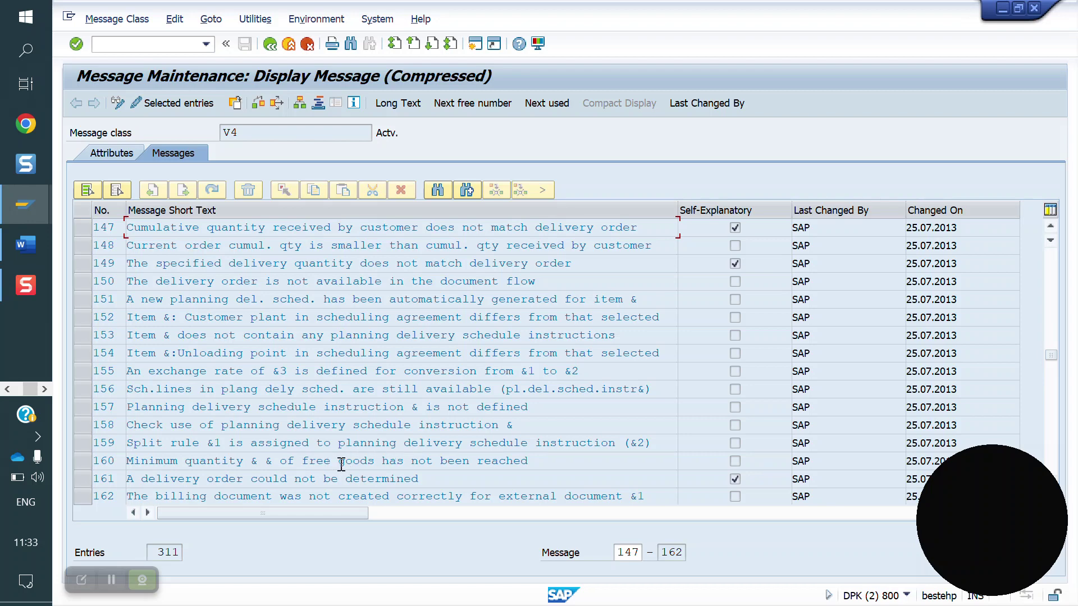
Highlight the short texts of V4 messages 160 and 161, and examine the following messages up to number 208
{"action": "left_click_drag", "start_coordinate": [549, 459], "coordinate": [127, 474]}
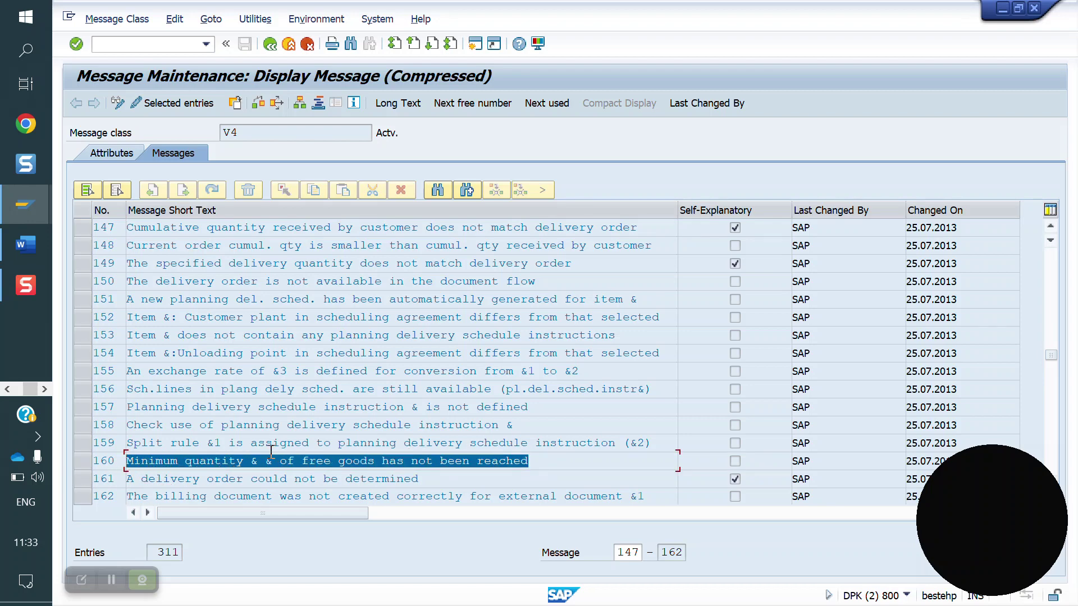
{"action": "left_click", "coordinate": [434, 479]}
{"action": "left_click_drag", "start_coordinate": [433, 479], "coordinate": [142, 482]}
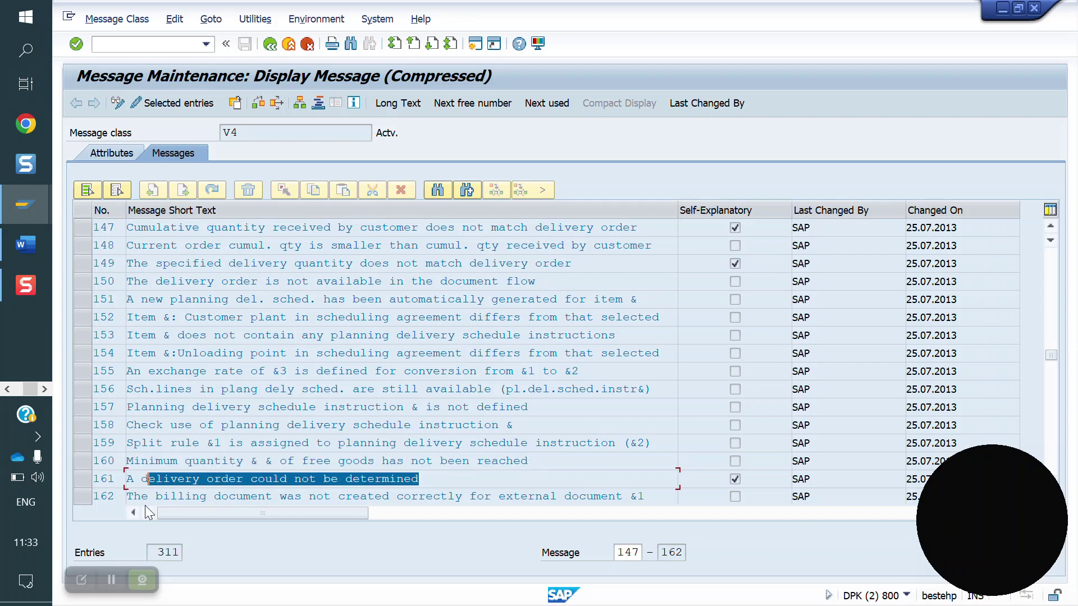
{"action": "scroll", "coordinate": [236, 430], "scroll_direction": "down", "scroll_amount": 1}
{"action": "scroll", "coordinate": [236, 430], "scroll_direction": "down", "scroll_amount": 1}
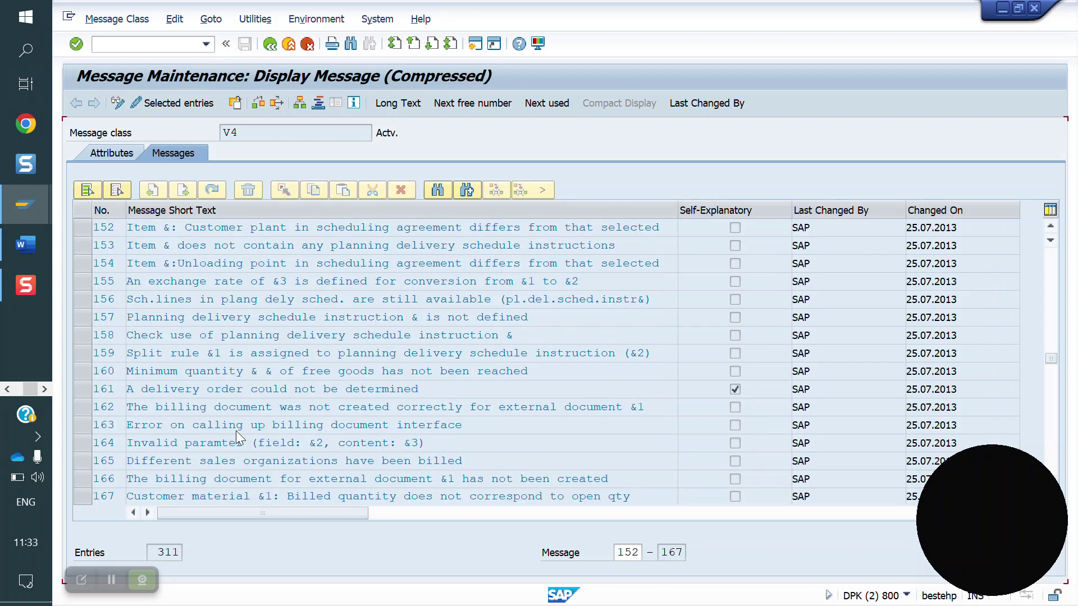
{"action": "scroll", "coordinate": [236, 430], "scroll_direction": "down", "scroll_amount": 4}
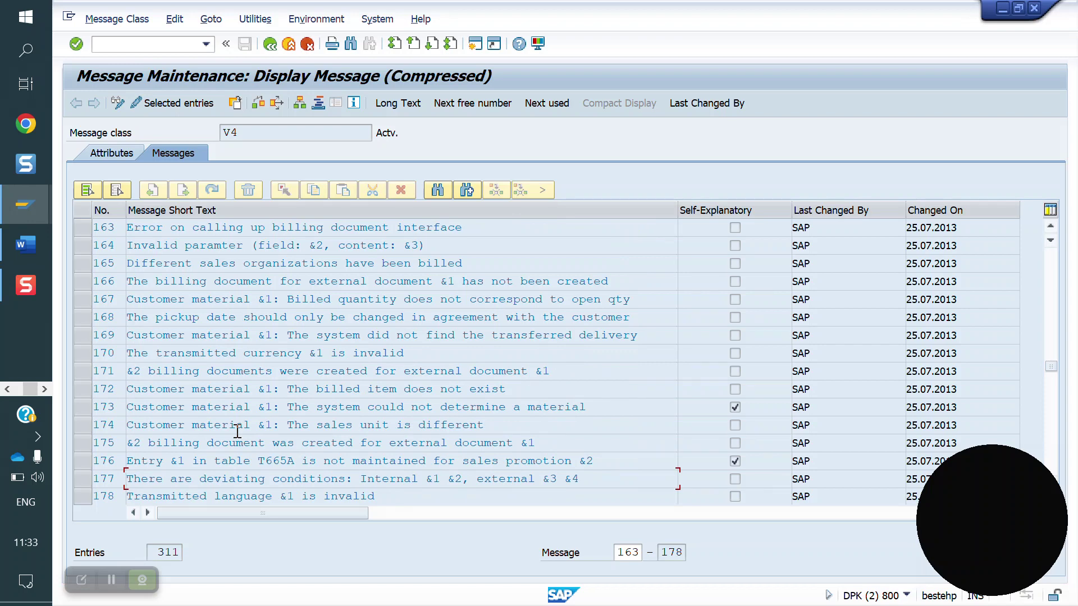
{"action": "scroll", "coordinate": [237, 431], "scroll_direction": "down", "scroll_amount": 8}
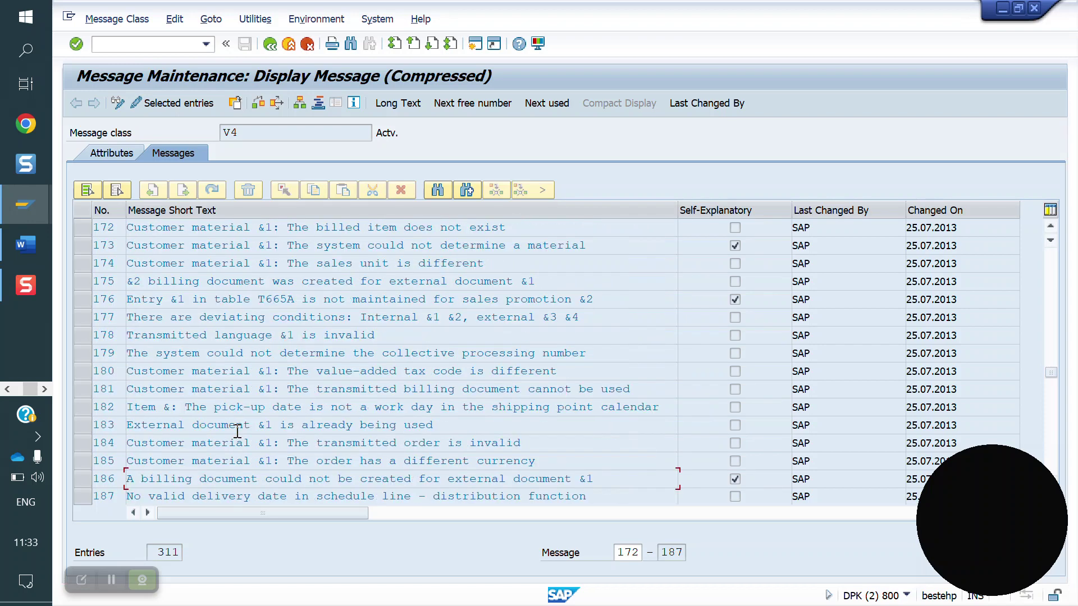
{"action": "scroll", "coordinate": [237, 431], "scroll_direction": "down", "scroll_amount": 2}
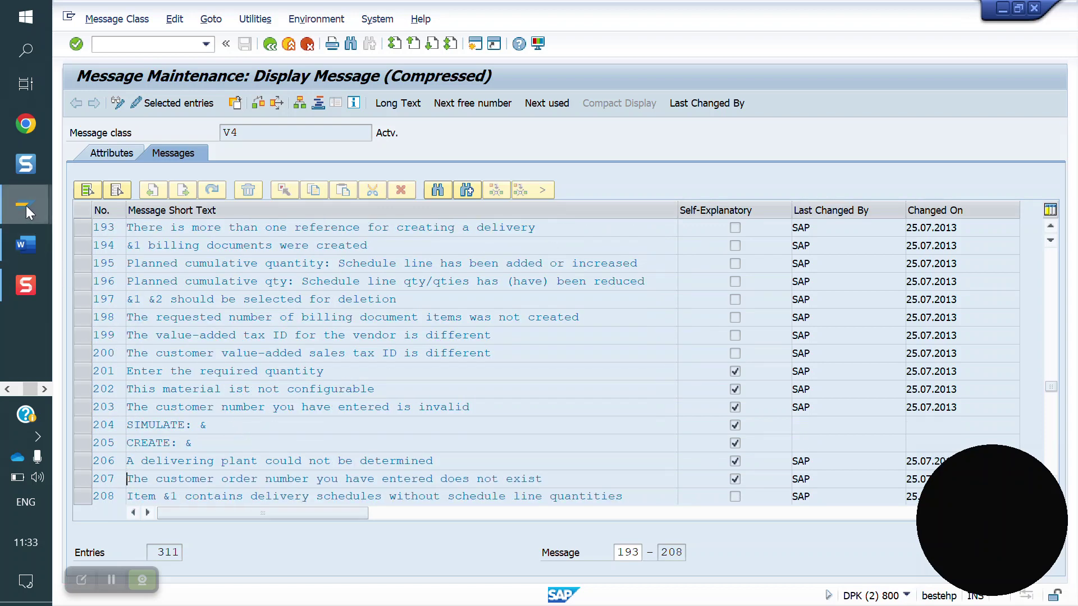
Return to the System Messages overview and examine its V4 message numbers with their message categories
{"action": "mouse_move", "coordinate": [25, 206]}
{"action": "left_click", "coordinate": [163, 219]}
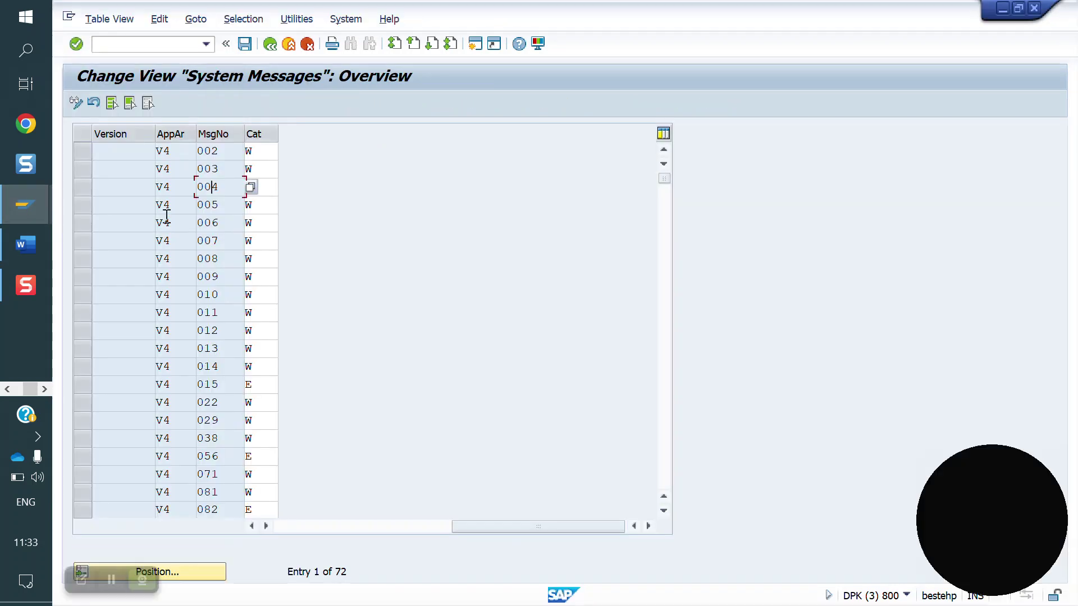
{"action": "scroll", "coordinate": [188, 330], "scroll_direction": "down", "scroll_amount": 5}
{"action": "scroll", "coordinate": [188, 331], "scroll_direction": "down", "scroll_amount": 19}
{"action": "scroll", "coordinate": [188, 331], "scroll_direction": "up", "scroll_amount": 8}
{"action": "scroll", "coordinate": [188, 330], "scroll_direction": "up", "scroll_amount": 11}
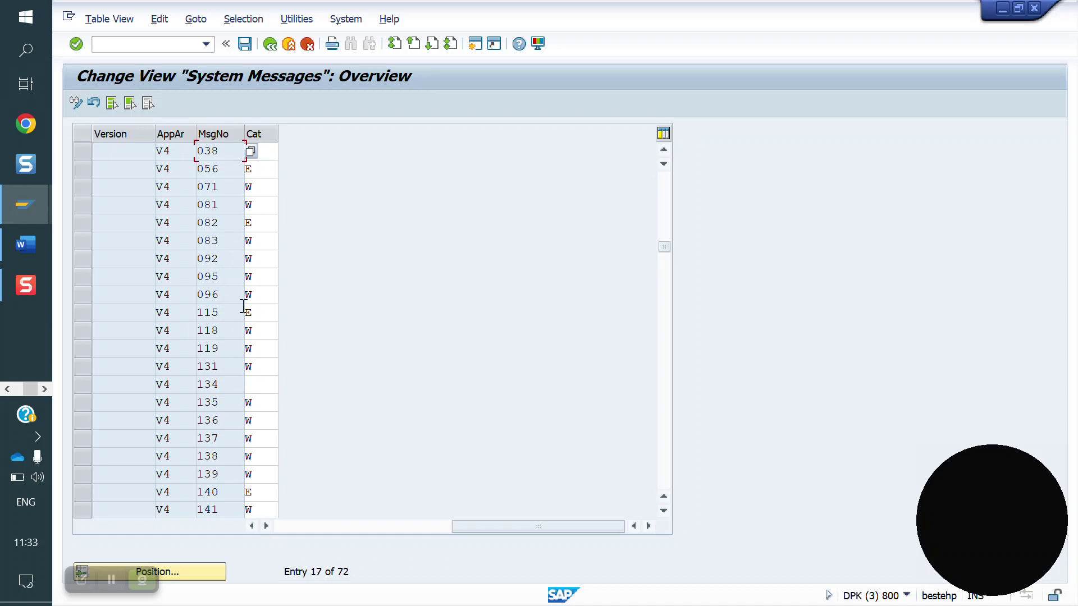
Switch to the Yuga SAP SD Notes1 PDF in Edge and read the transaction code for converting messages of other applications
{"action": "left_click", "coordinate": [8, 389]}
{"action": "left_click", "coordinate": [21, 254]}
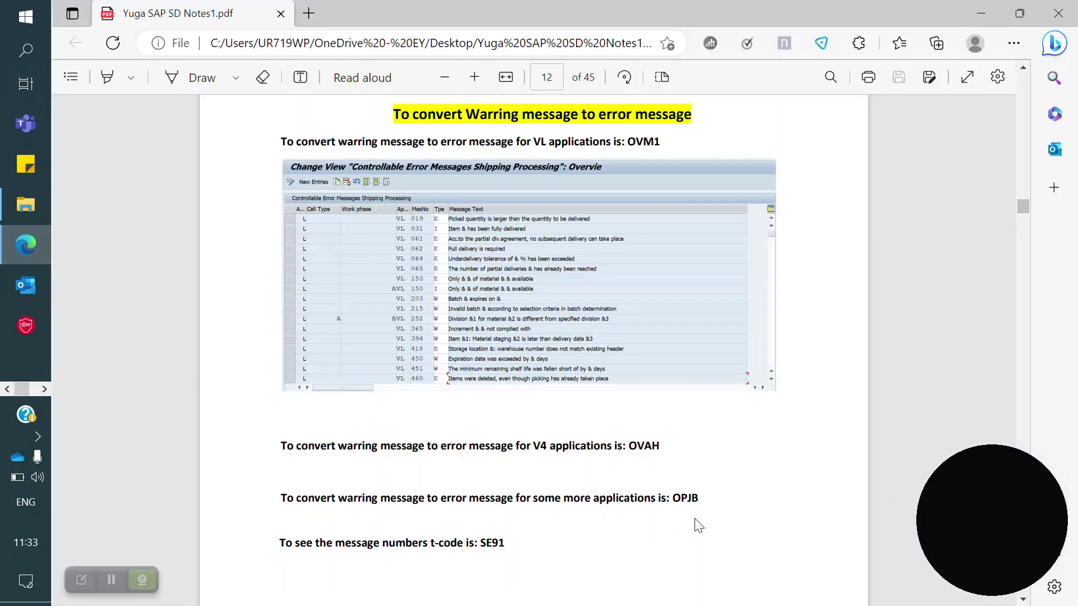
{"action": "left_click", "coordinate": [44, 389]}
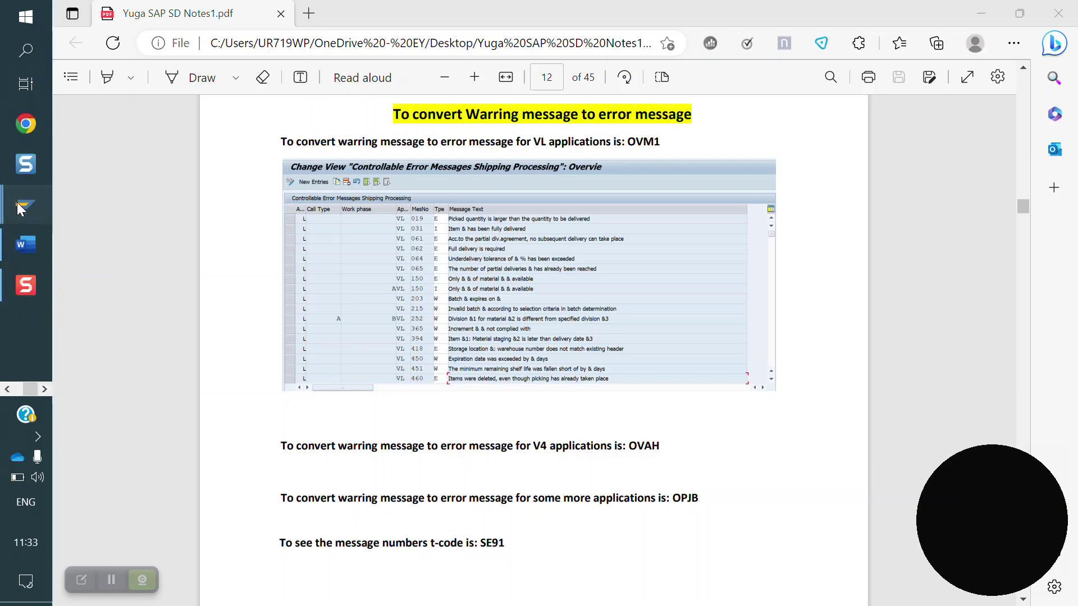
Switch back to the System Messages session in SAP and run transaction OPJB in it
{"action": "left_click", "coordinate": [21, 209]}
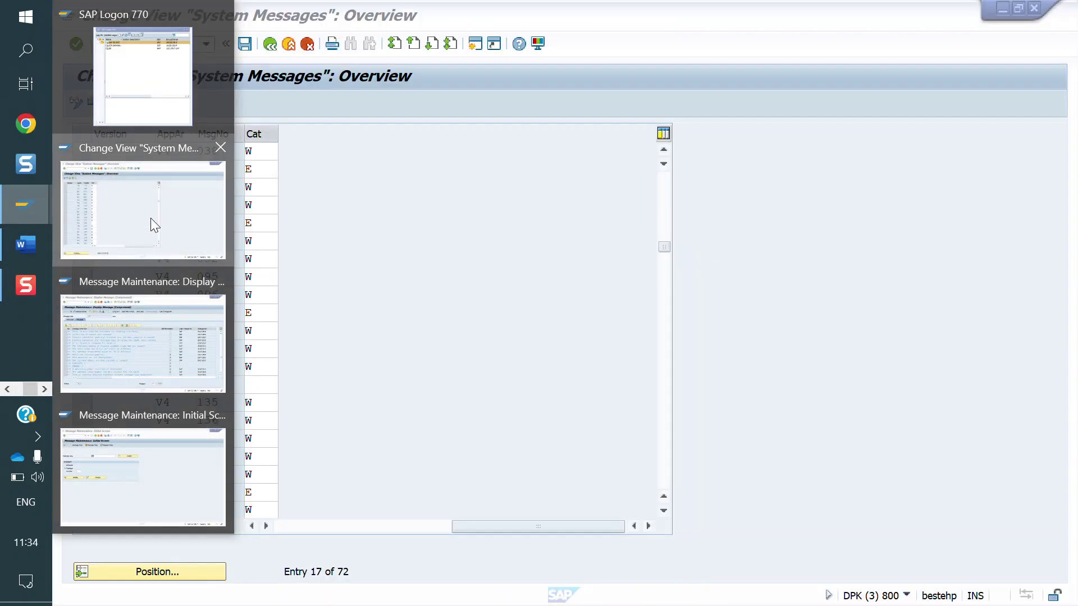
{"action": "left_click", "coordinate": [150, 218]}
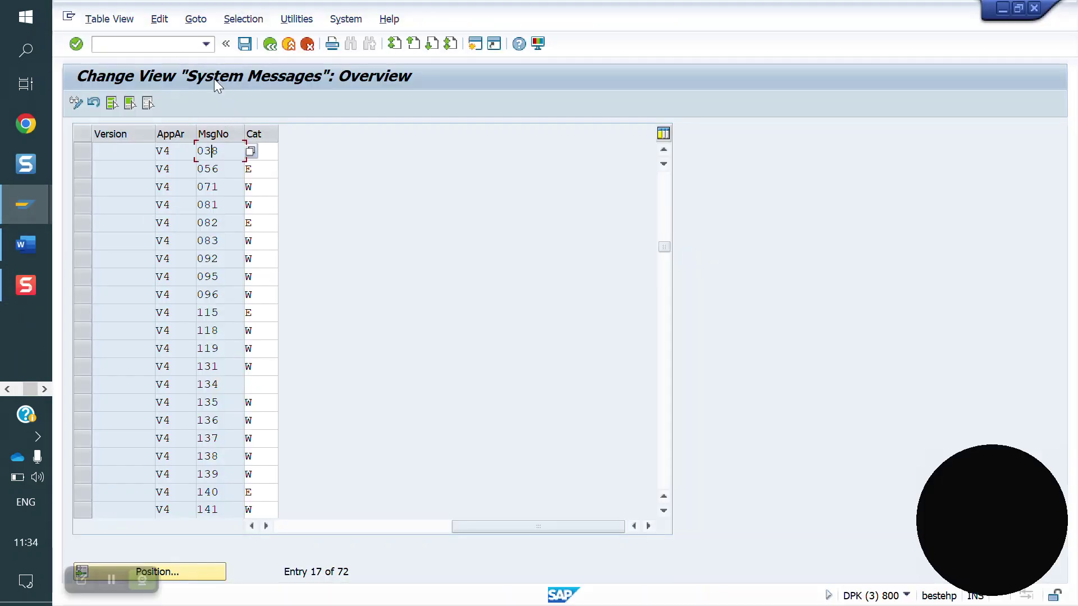
{"action": "left_click", "coordinate": [149, 44]}
{"action": "type", "text": "/nOPJB"}
{"action": "key", "text": "Return"}
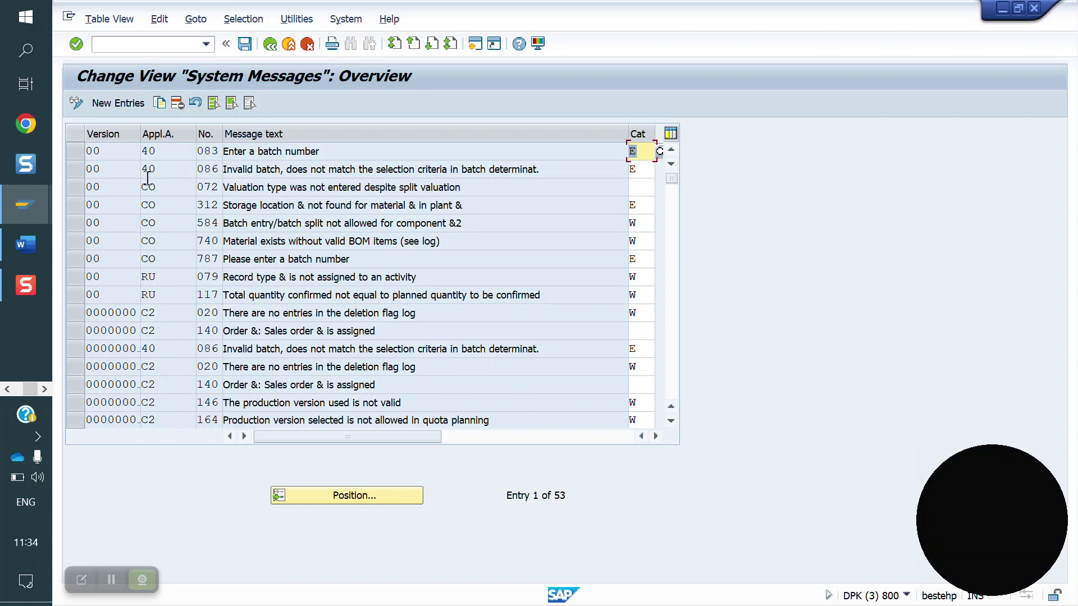
Examine the OPJB System Messages entries, comparing their application areas, message numbers, texts and categories
{"action": "scroll", "coordinate": [141, 297], "scroll_direction": "down", "scroll_amount": 3}
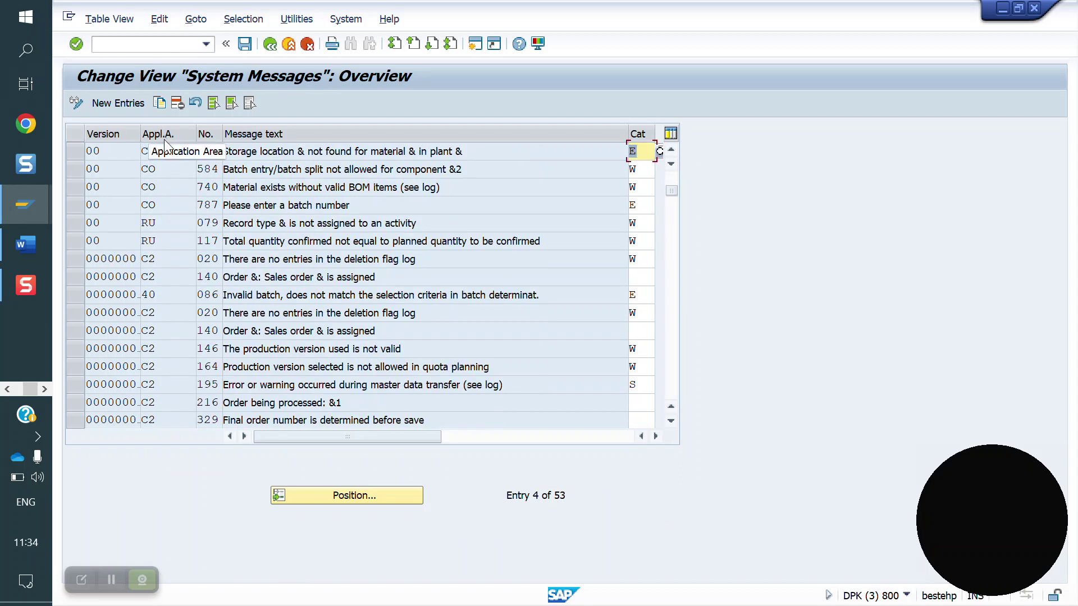
{"action": "scroll", "coordinate": [167, 308], "scroll_direction": "down", "scroll_amount": 5}
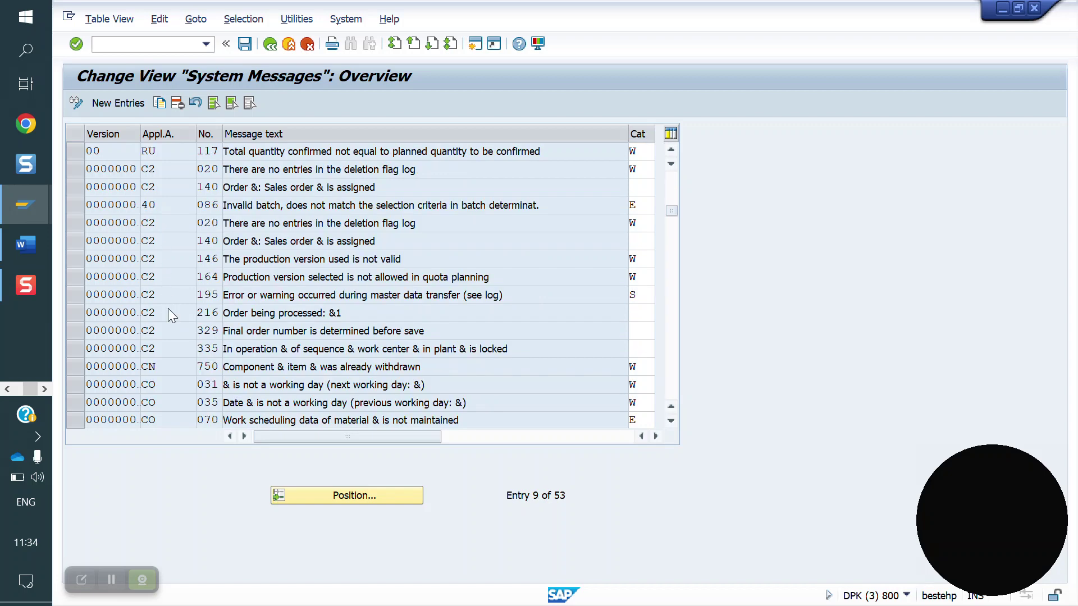
{"action": "scroll", "coordinate": [168, 308], "scroll_direction": "down", "scroll_amount": 8}
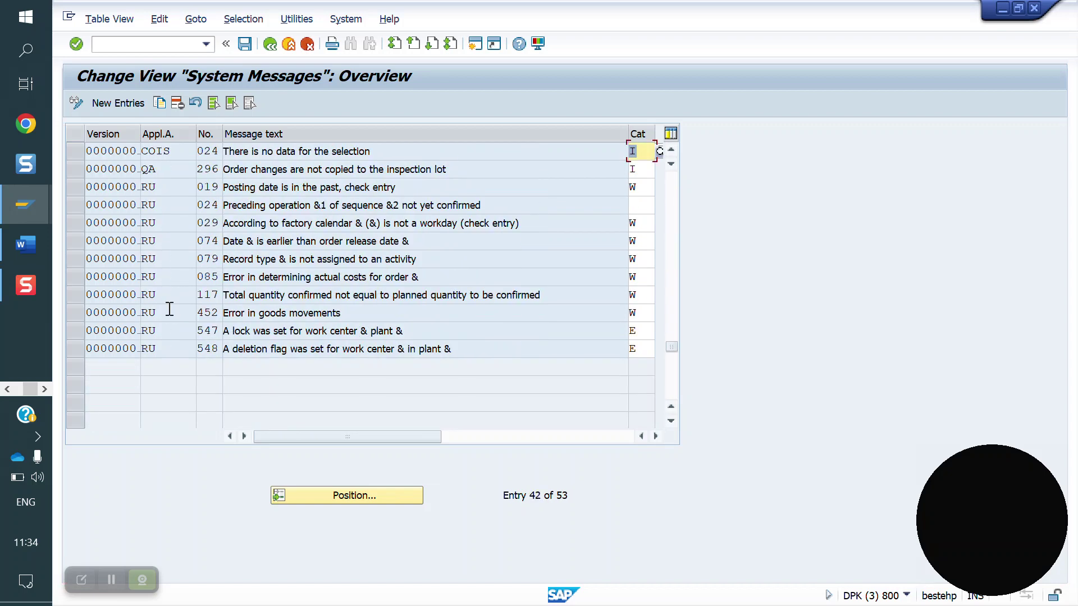
{"action": "scroll", "coordinate": [169, 308], "scroll_direction": "up", "scroll_amount": 4}
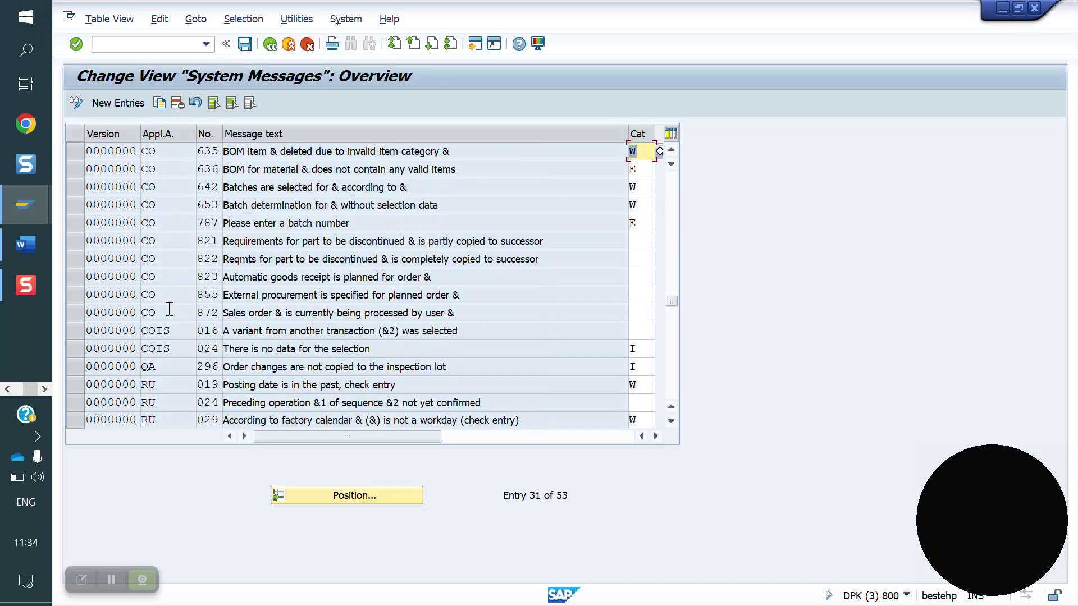
{"action": "scroll", "coordinate": [169, 308], "scroll_direction": "up", "scroll_amount": 5}
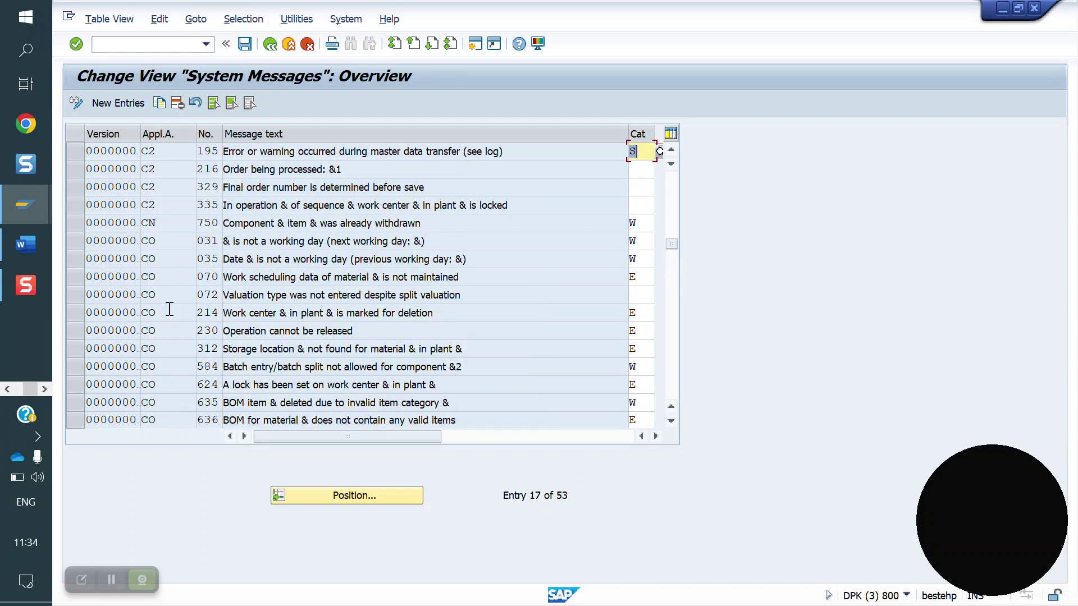
{"action": "scroll", "coordinate": [169, 309], "scroll_direction": "down", "scroll_amount": 1}
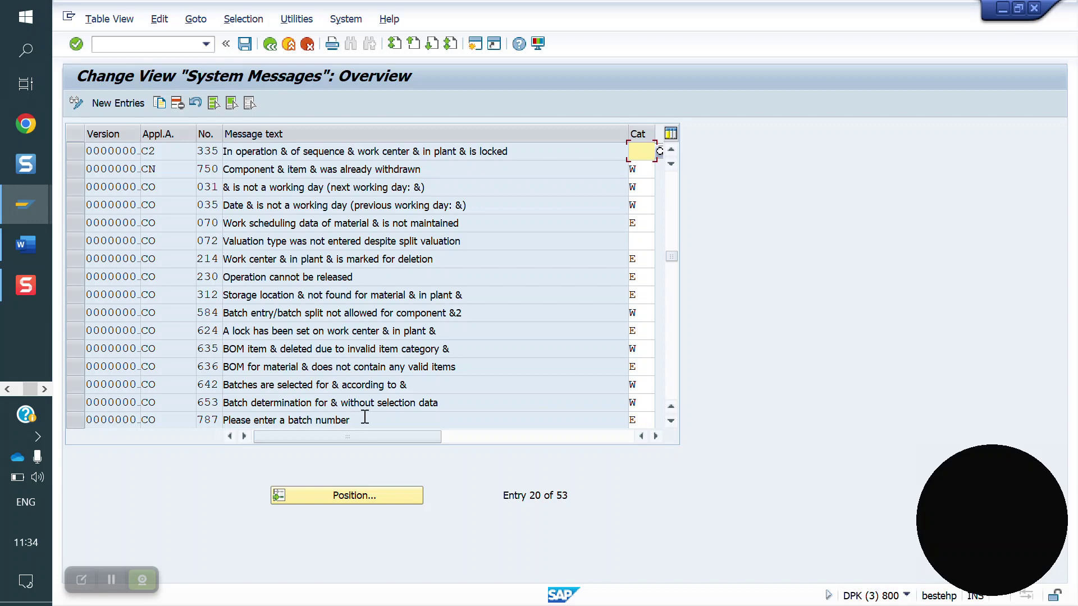
Examine the remaining OPJB system messages for areas CO, COIS, QA and RU, highlighting "Posting date is in the past, check entry"
{"action": "scroll", "coordinate": [376, 289], "scroll_direction": "down", "scroll_amount": 1}
{"action": "scroll", "coordinate": [375, 289], "scroll_direction": "down", "scroll_amount": 1}
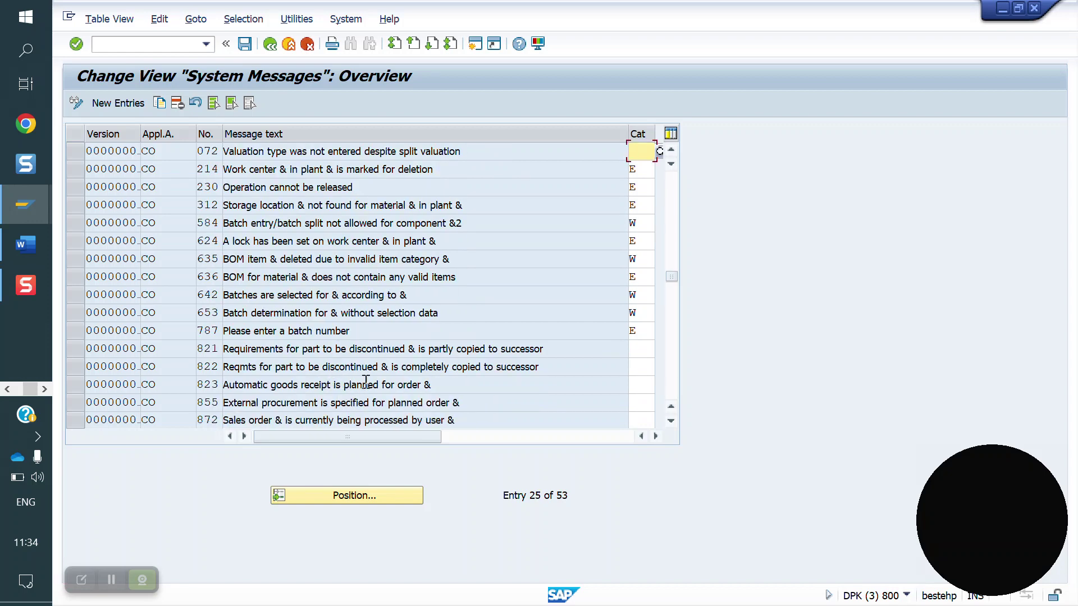
{"action": "scroll", "coordinate": [449, 387], "scroll_direction": "down", "scroll_amount": 2}
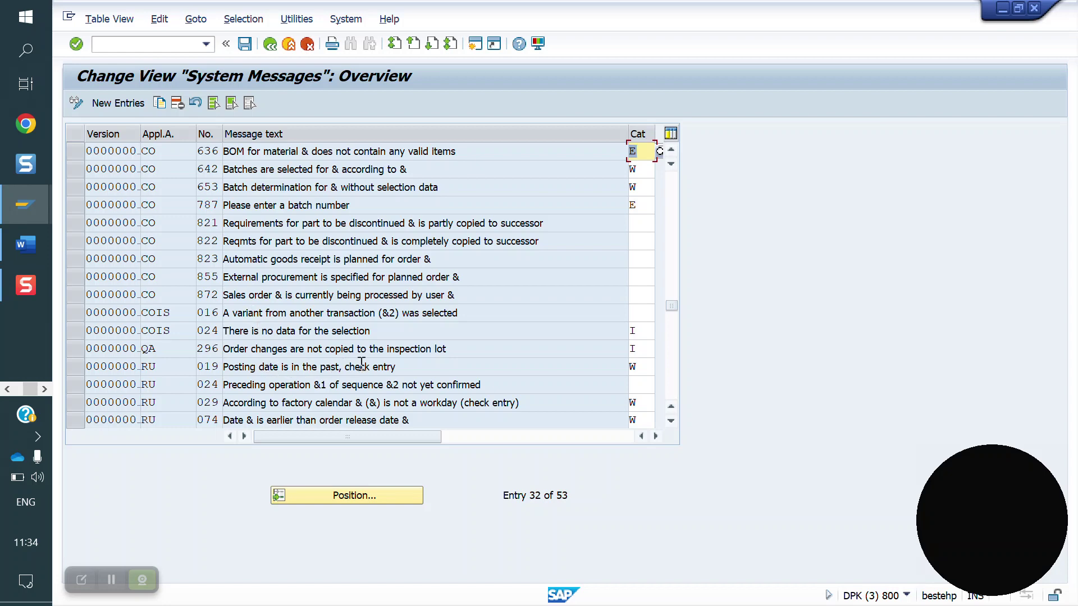
{"action": "left_click_drag", "start_coordinate": [397, 367], "coordinate": [222, 368]}
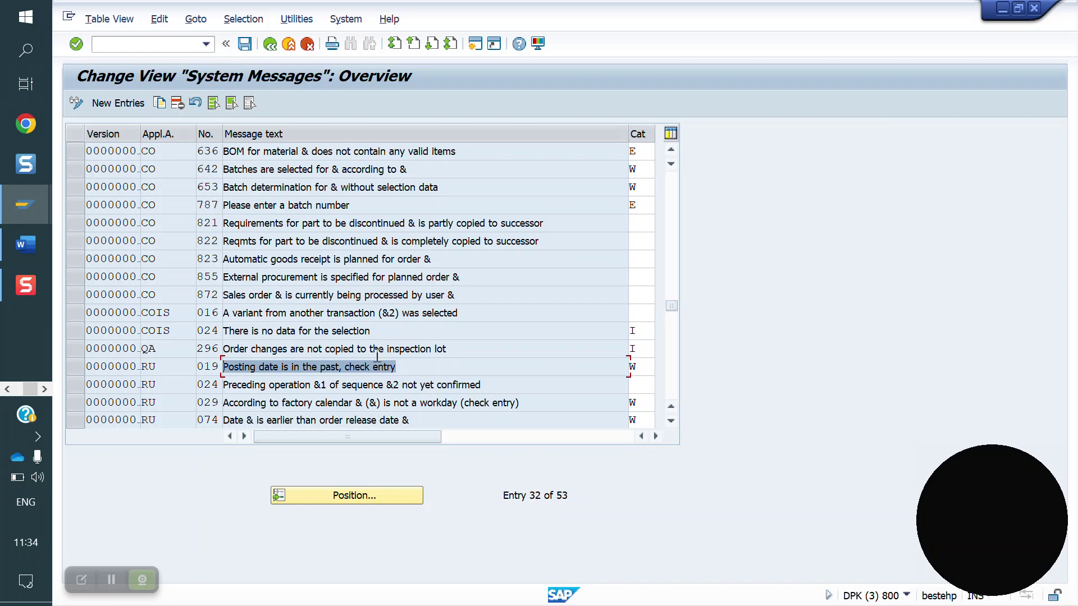
{"action": "scroll", "coordinate": [362, 327], "scroll_direction": "down", "scroll_amount": 2}
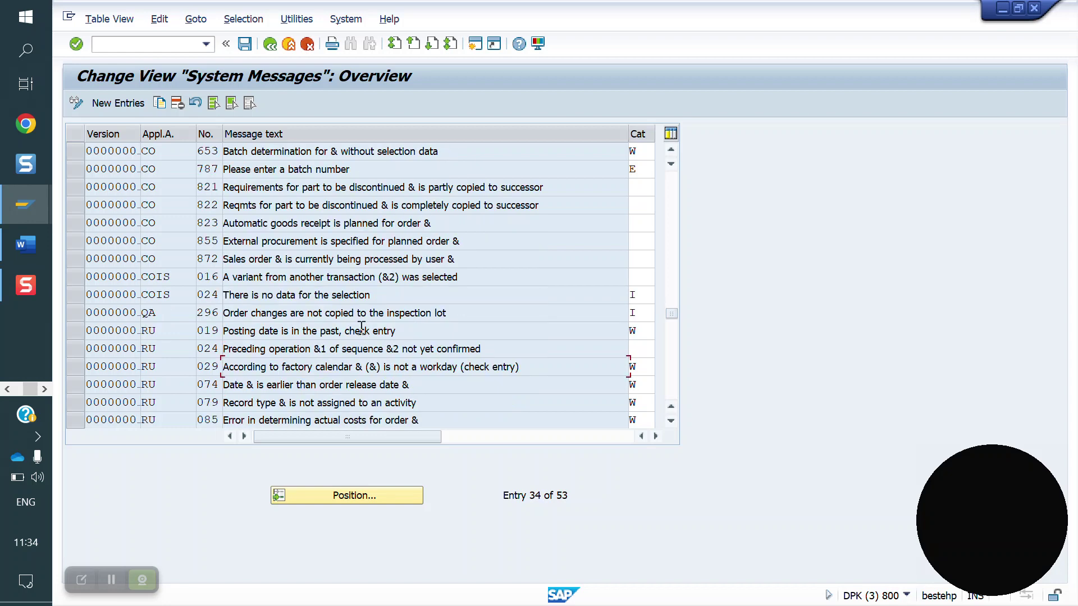
{"action": "scroll", "coordinate": [288, 379], "scroll_direction": "down", "scroll_amount": 2}
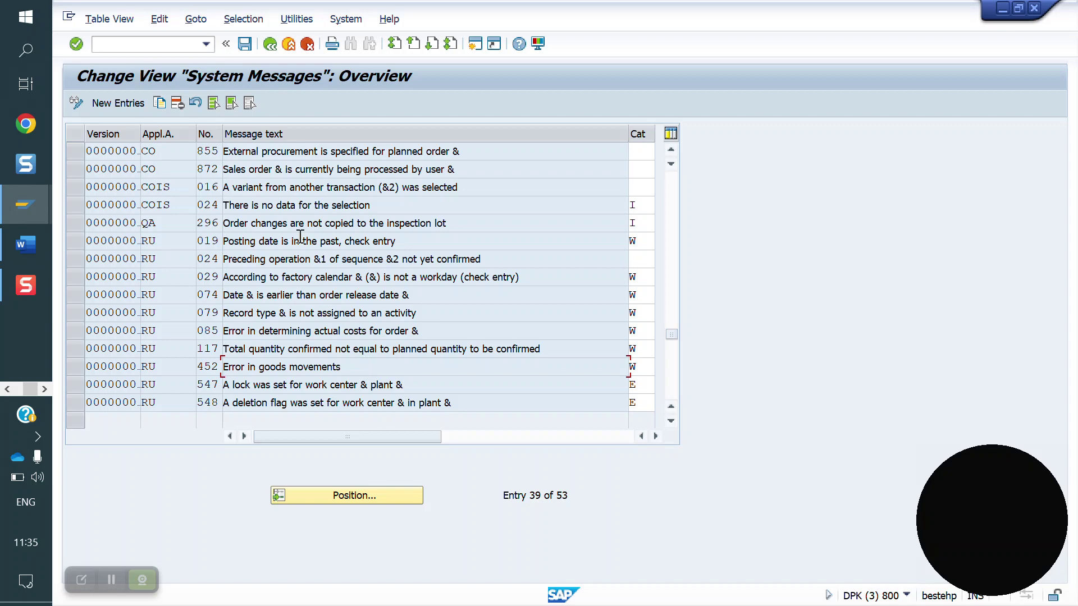
{"action": "scroll", "coordinate": [302, 242], "scroll_direction": "up", "scroll_amount": 4}
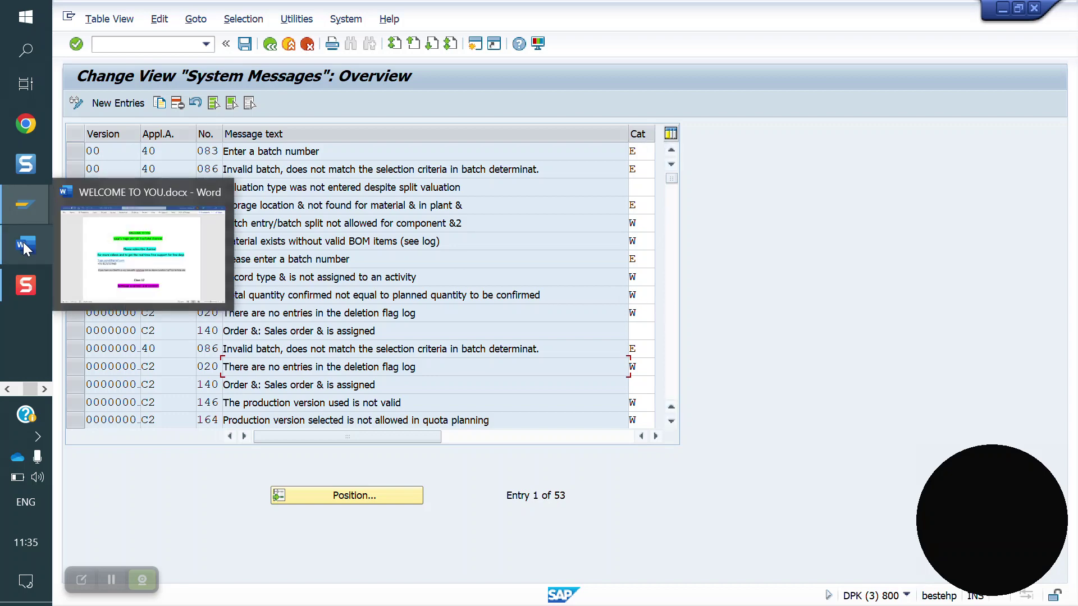
Switch to the Yuga SAP SD Notes1 PDF in Edge and read the transaction code for viewing message numbers
{"action": "left_click", "coordinate": [43, 387]}
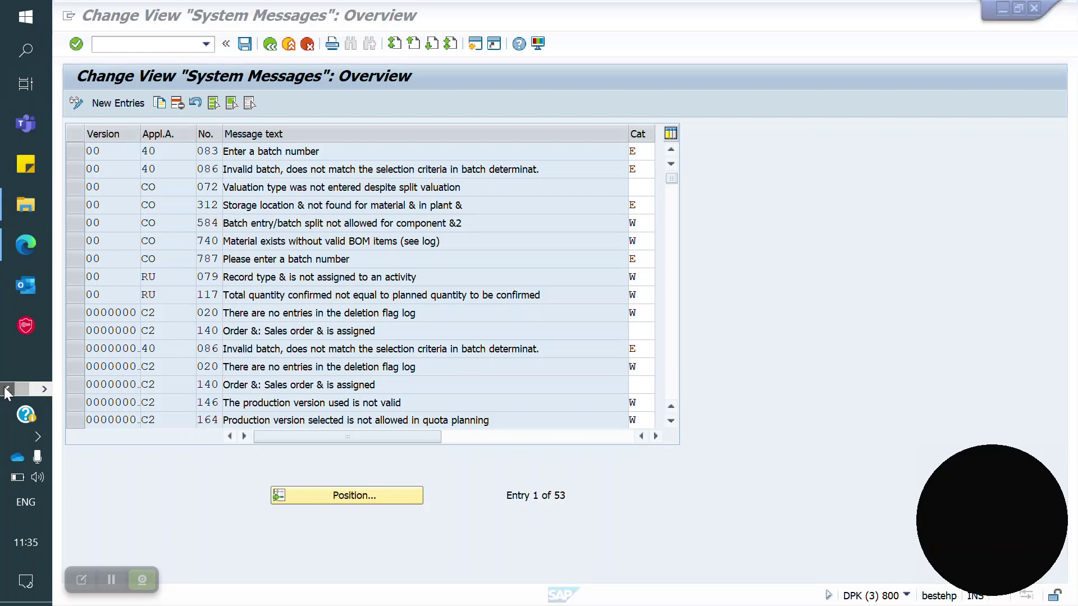
{"action": "left_click", "coordinate": [20, 247]}
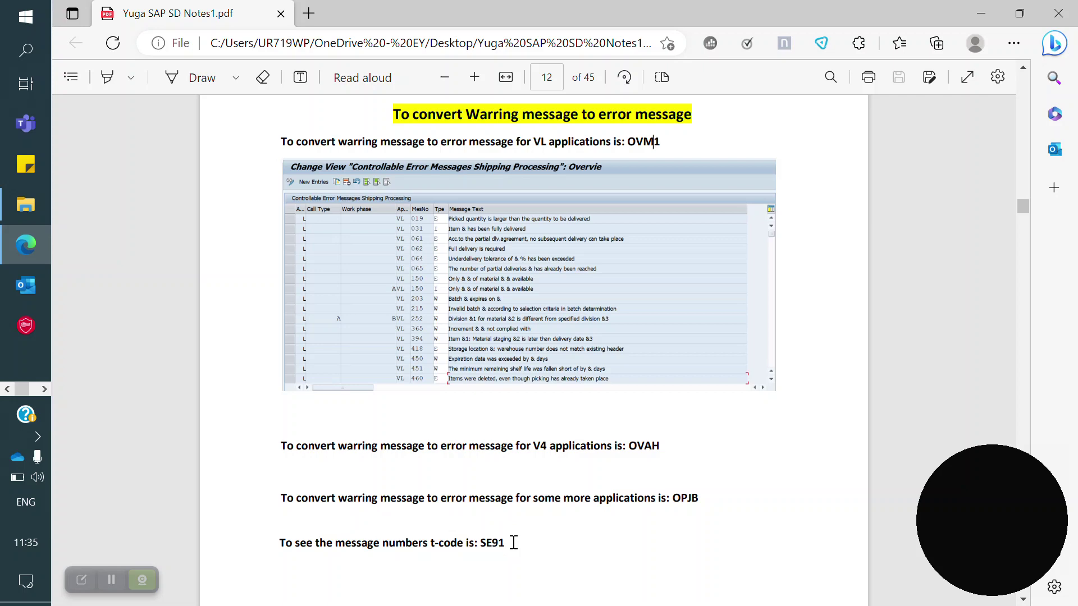
{"action": "scroll", "coordinate": [497, 543], "scroll_direction": "down", "scroll_amount": 15}
{"action": "right_click", "coordinate": [490, 543]}
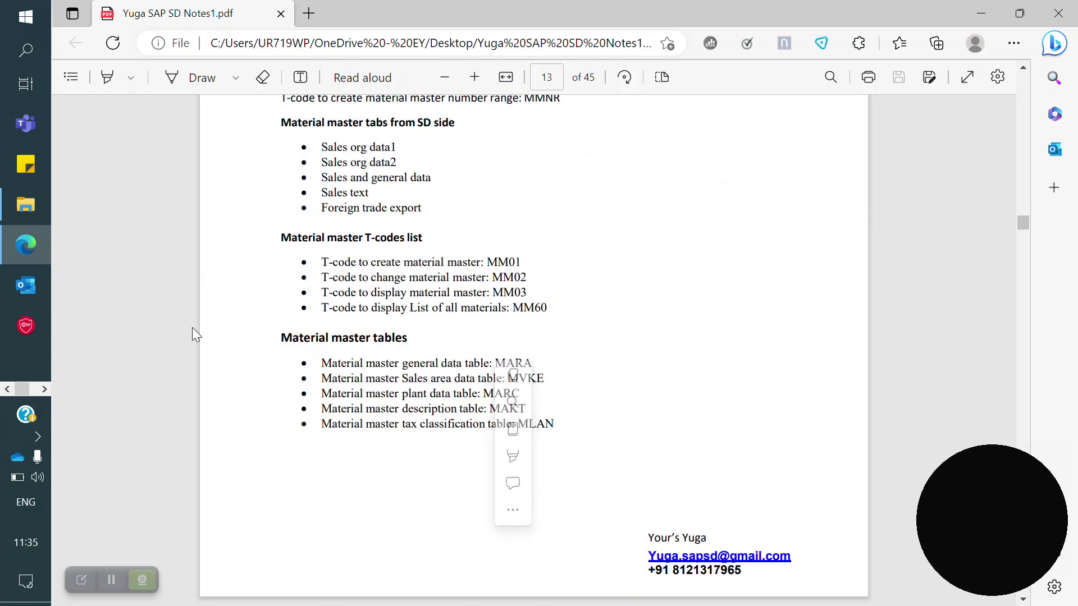
{"action": "scroll", "coordinate": [351, 259], "scroll_direction": "up", "scroll_amount": 7}
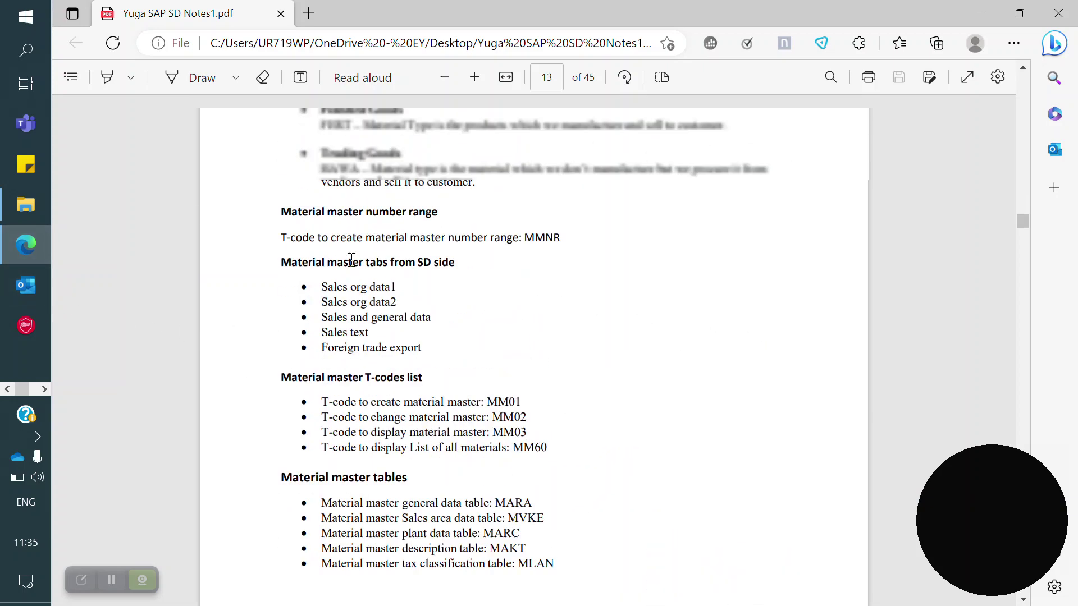
{"action": "scroll", "coordinate": [349, 257], "scroll_direction": "down", "scroll_amount": 5}
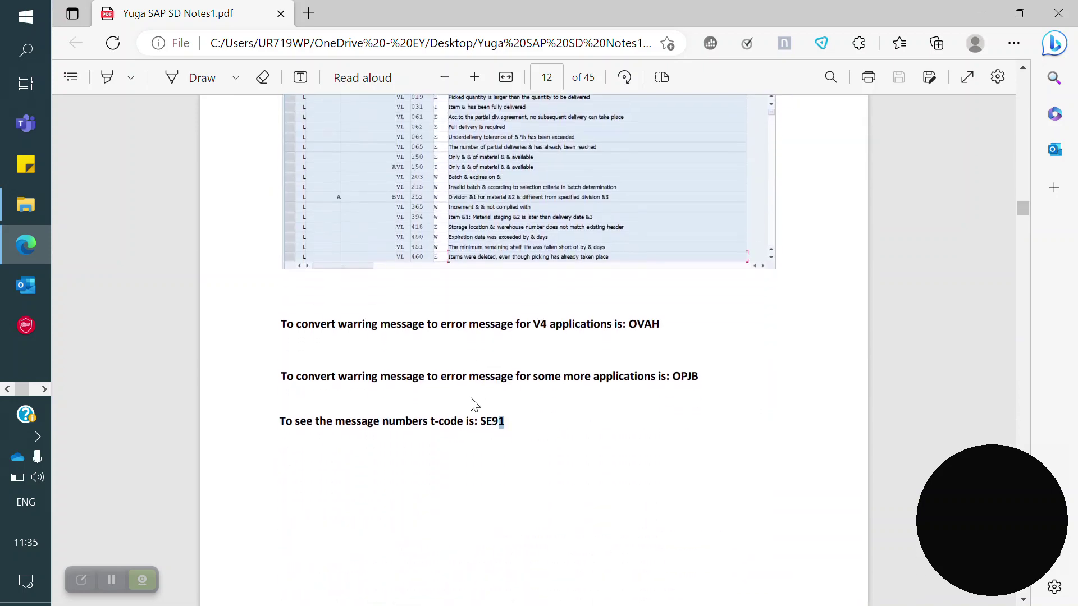
Switch back to the System Messages session in SAP and run transaction SE91 in it with /NSE91
{"action": "left_click", "coordinate": [43, 389]}
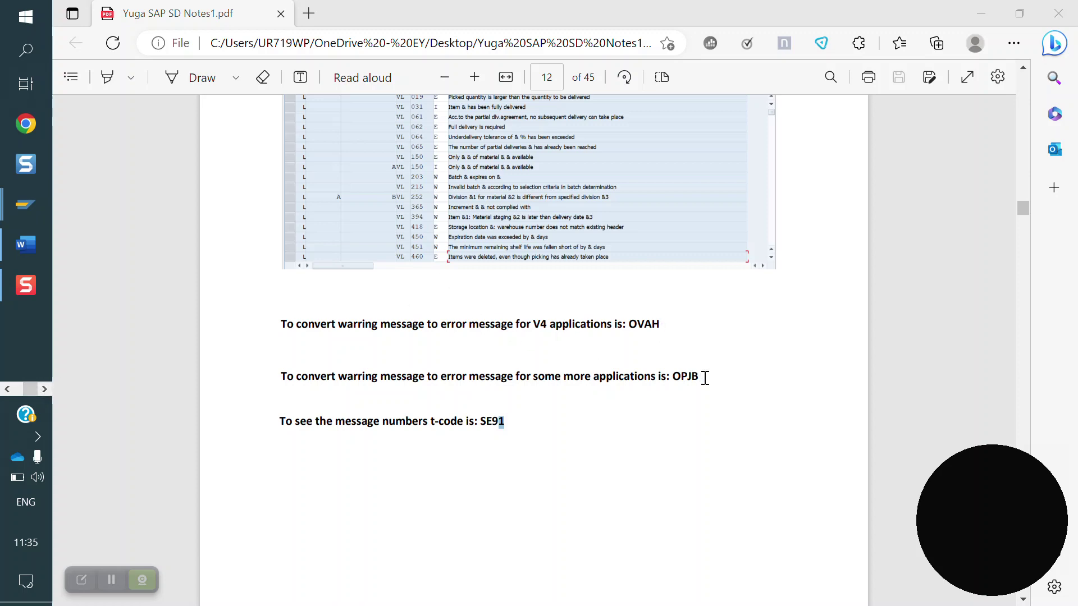
{"action": "scroll", "coordinate": [704, 377], "scroll_direction": "up", "scroll_amount": 5}
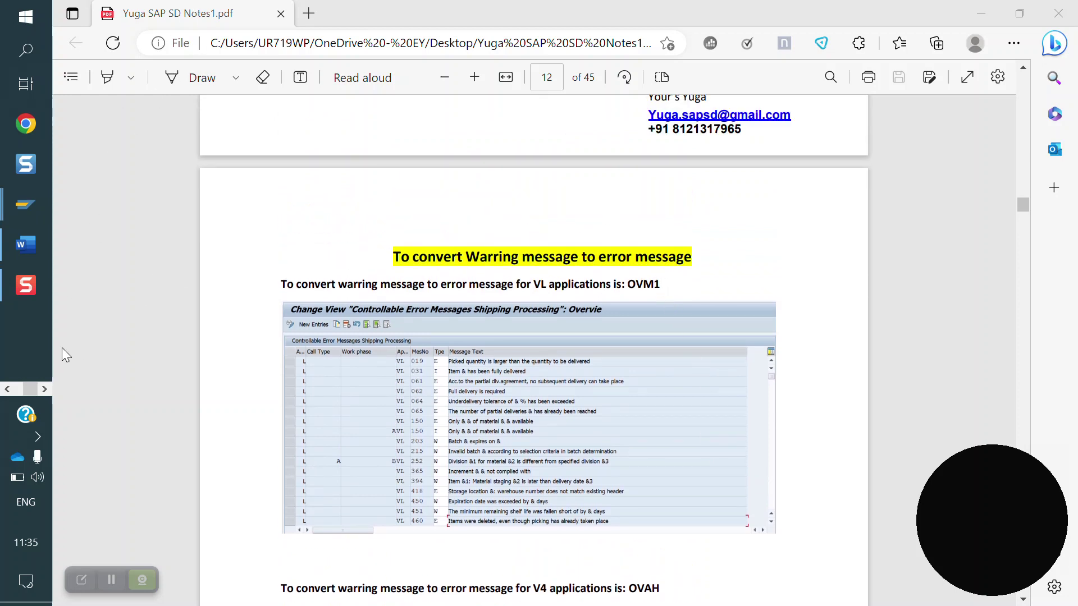
{"action": "left_click", "coordinate": [17, 213]}
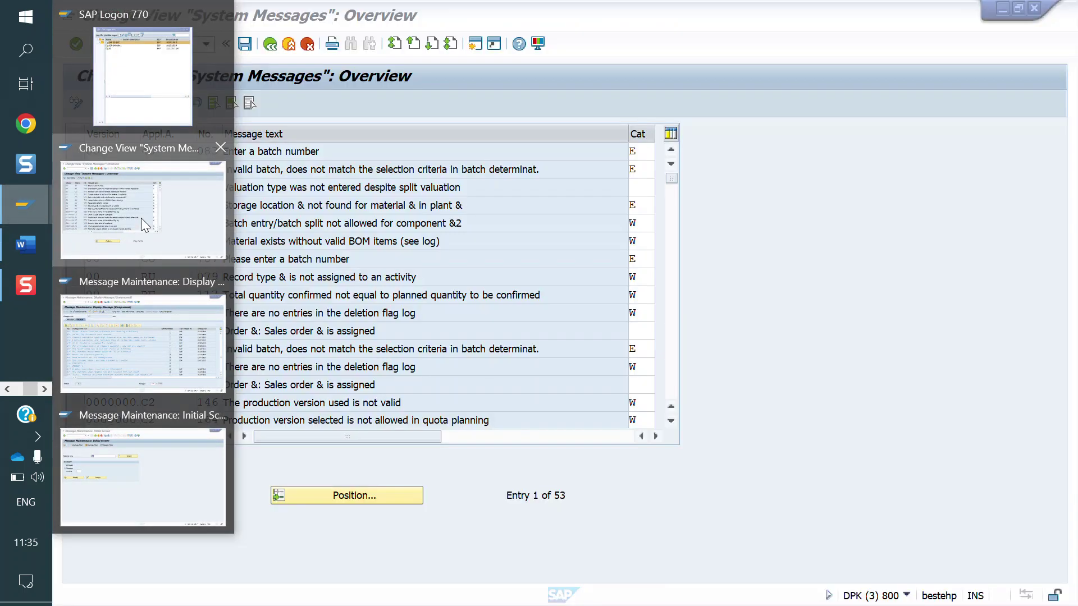
{"action": "left_click", "coordinate": [140, 218]}
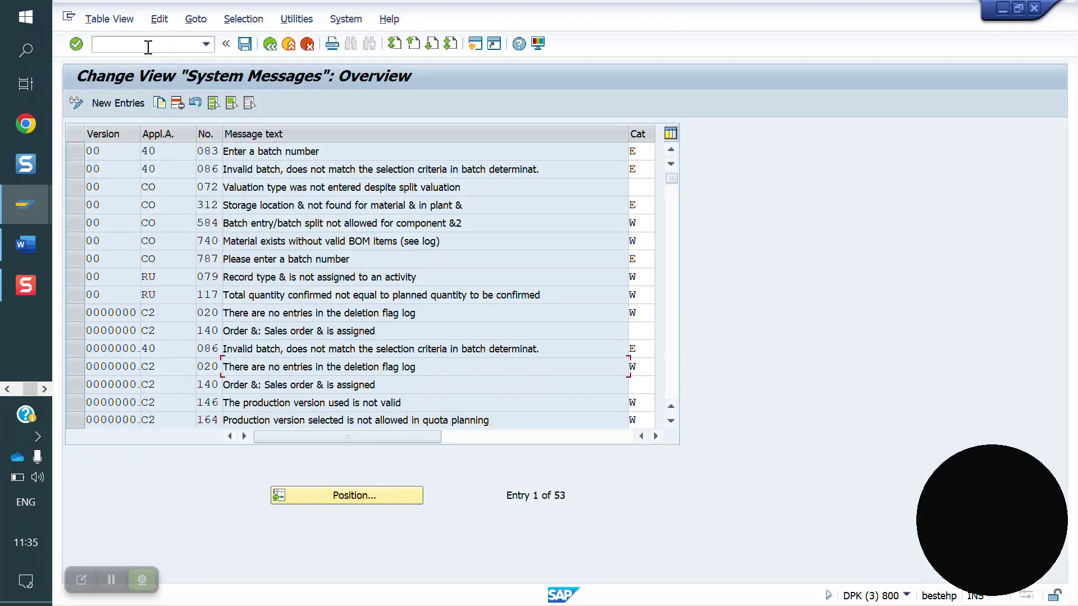
{"action": "type", "text": "/NSE91"}
{"action": "key", "text": "Return"}
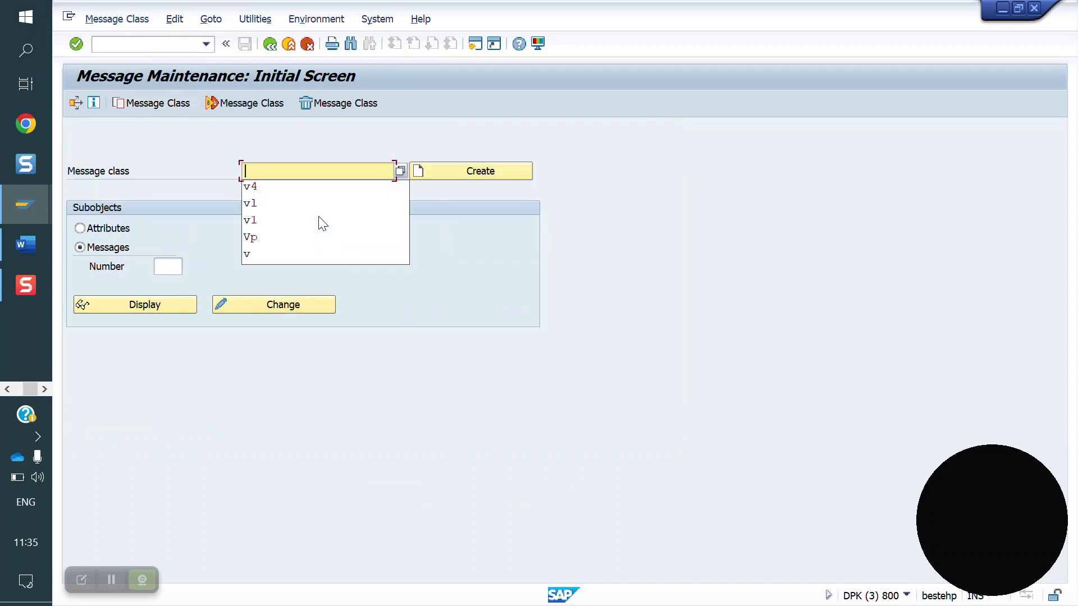
Enter message class V1 with message number 000 and try to create it
{"action": "type", "text": "V1"}
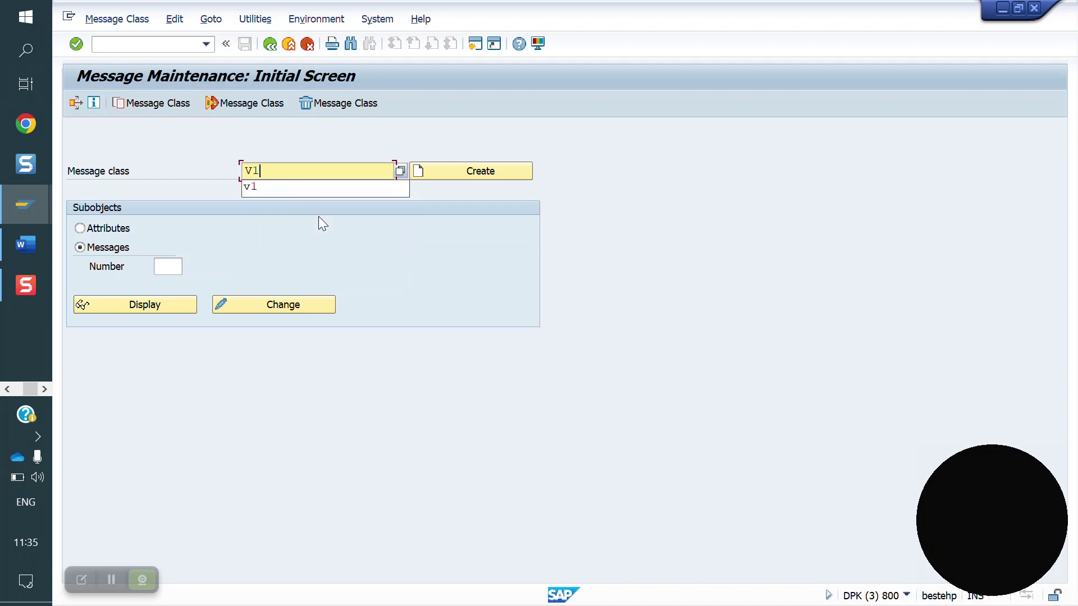
{"action": "left_click", "coordinate": [168, 266]}
{"action": "type", "text": "000"}
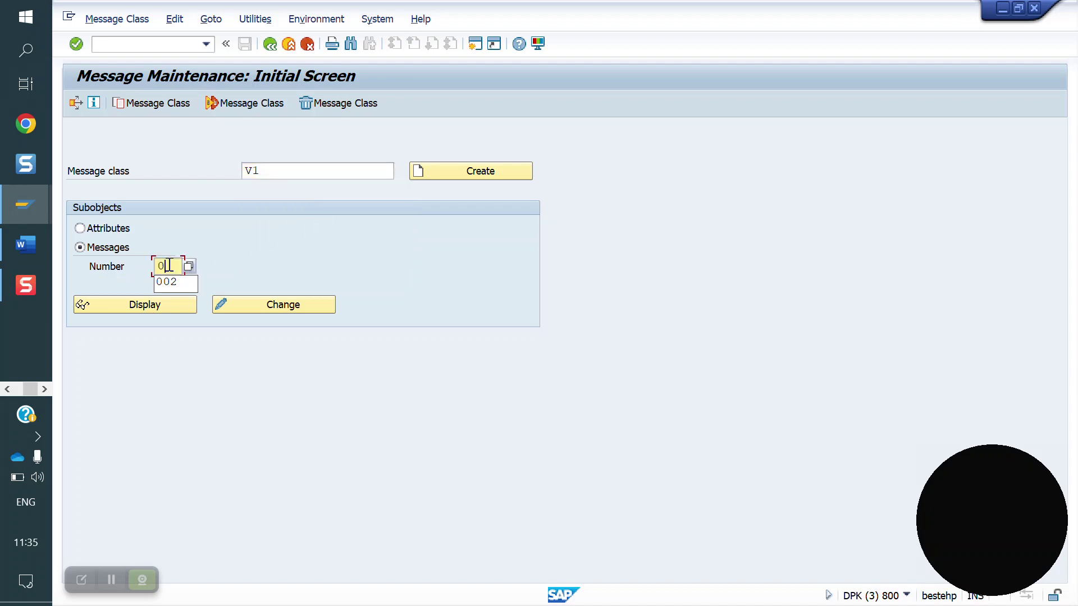
{"action": "left_click", "coordinate": [462, 174]}
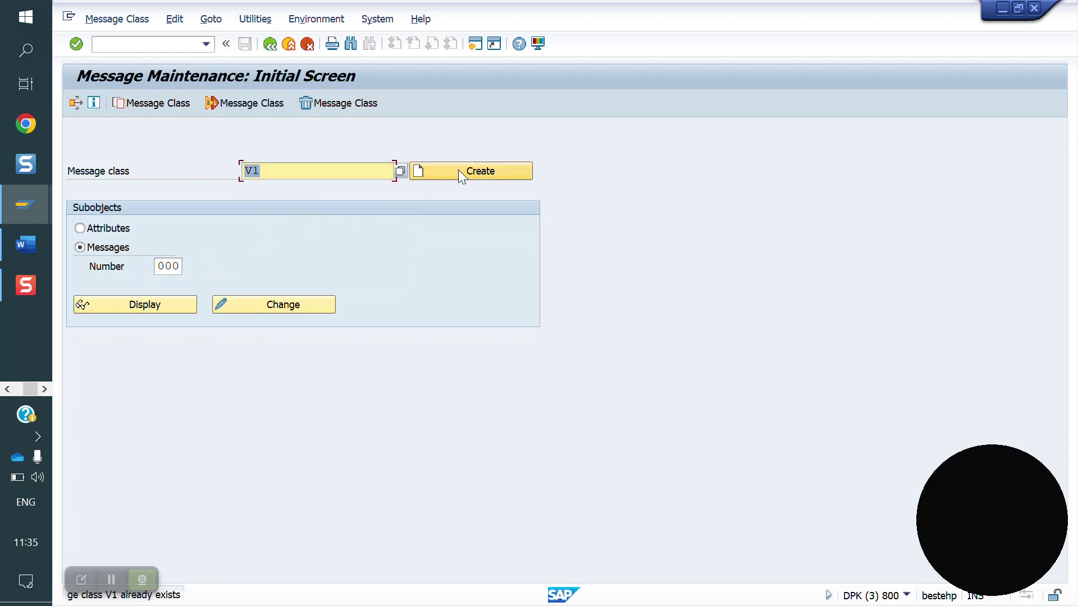
Try creating class V1 with message number 999, and display its messages before returning to the initial screen
{"action": "double_click", "coordinate": [180, 267]}
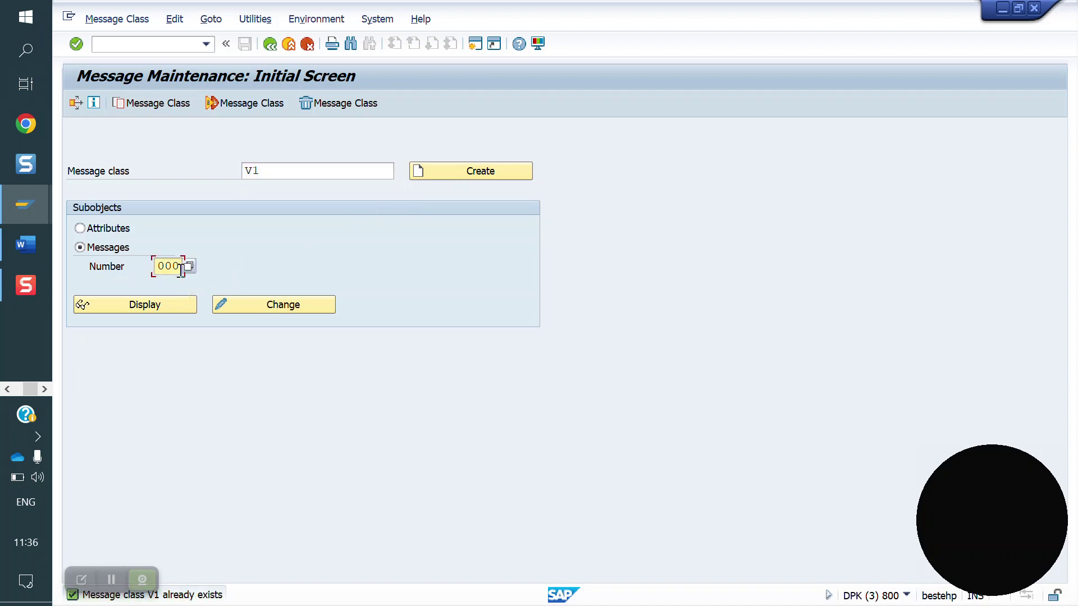
{"action": "key", "text": "BackSpace"}
{"action": "type", "text": "999"}
{"action": "left_click", "coordinate": [480, 170]}
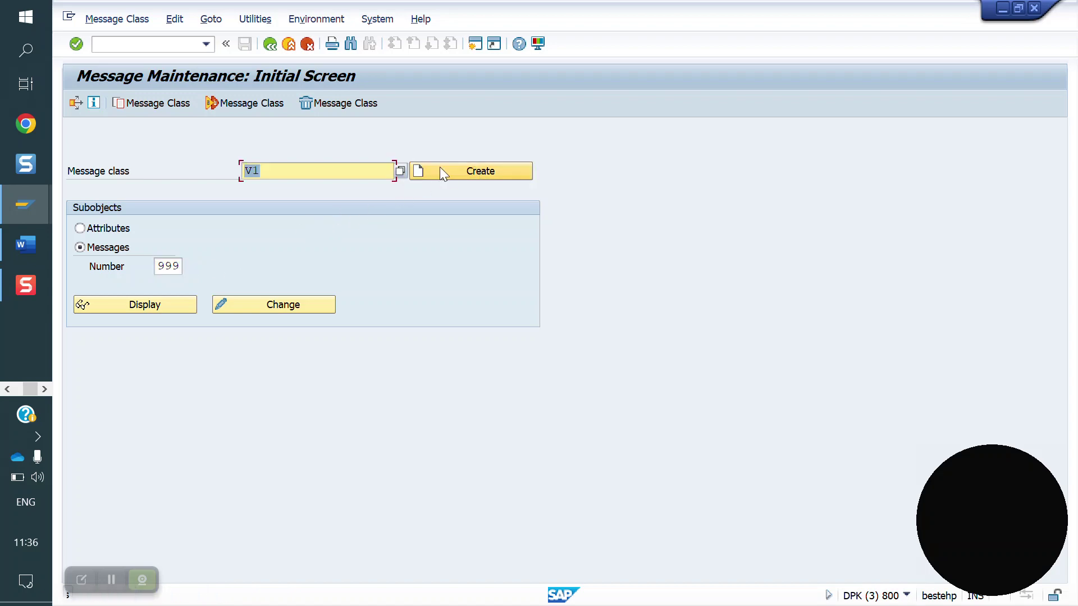
{"action": "left_click", "coordinate": [162, 303]}
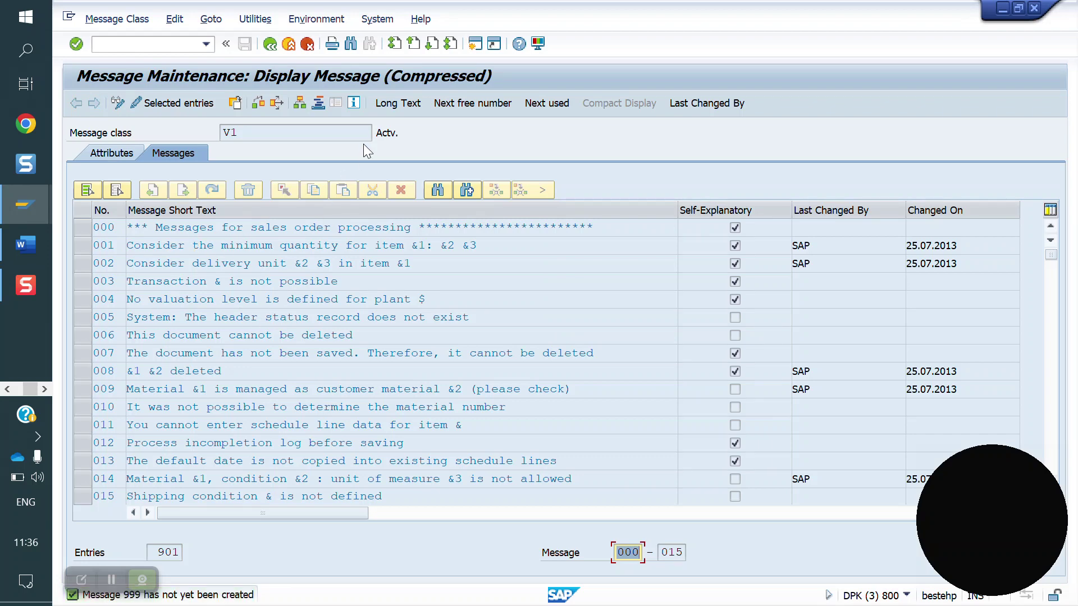
{"action": "left_click", "coordinate": [270, 45]}
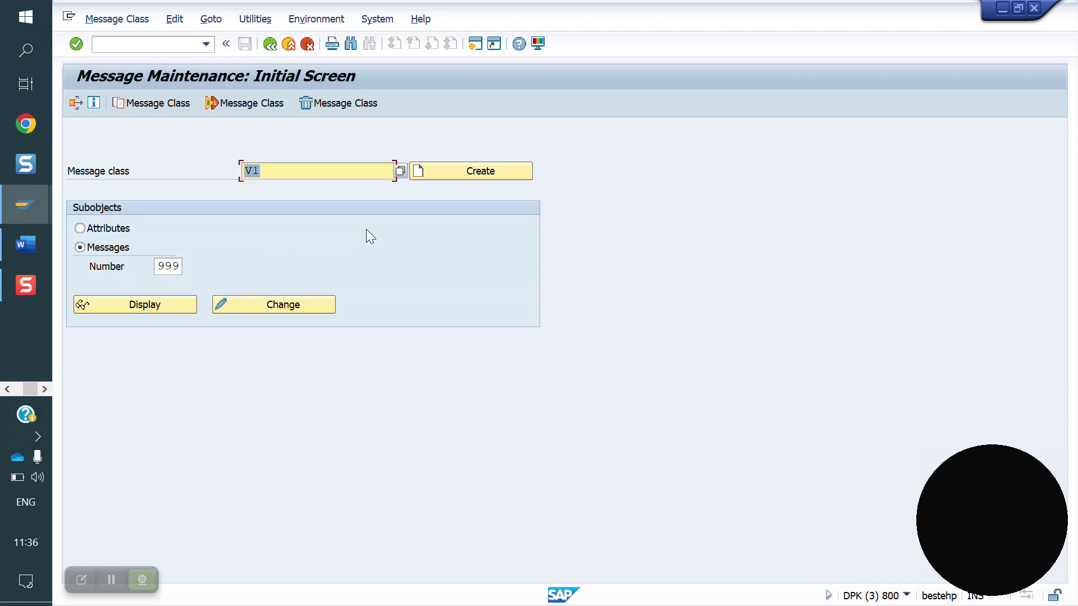
Clear the message number and open all messages of class V1 in change mode
{"action": "left_click", "coordinate": [179, 266]}
{"action": "key", "text": "BackSpace"}
{"action": "key", "text": "BackSpace"}
{"action": "key", "text": "BackSpace"}
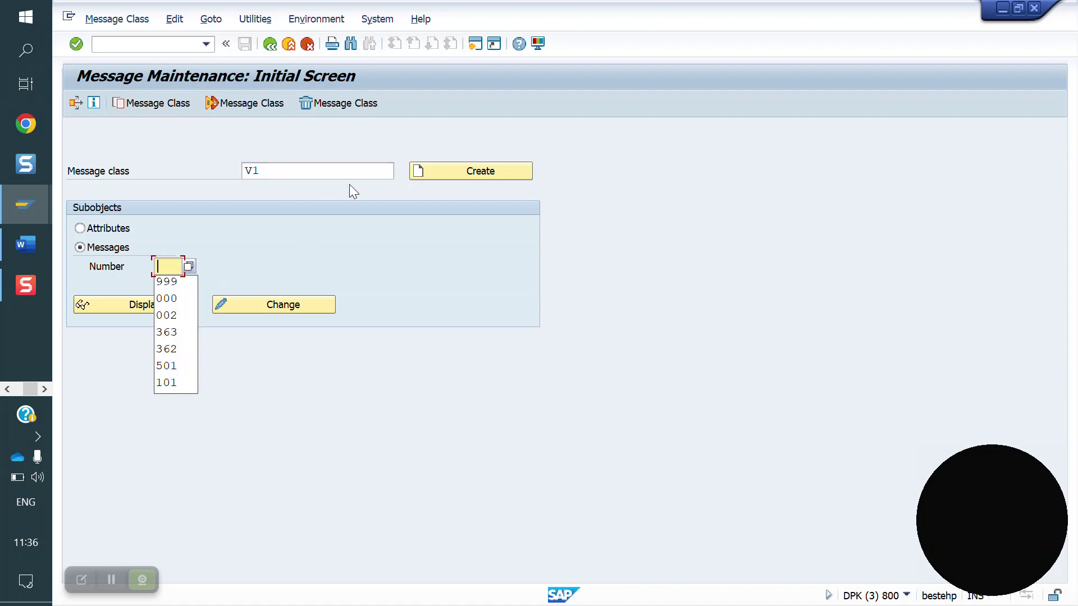
{"action": "left_click", "coordinate": [277, 305]}
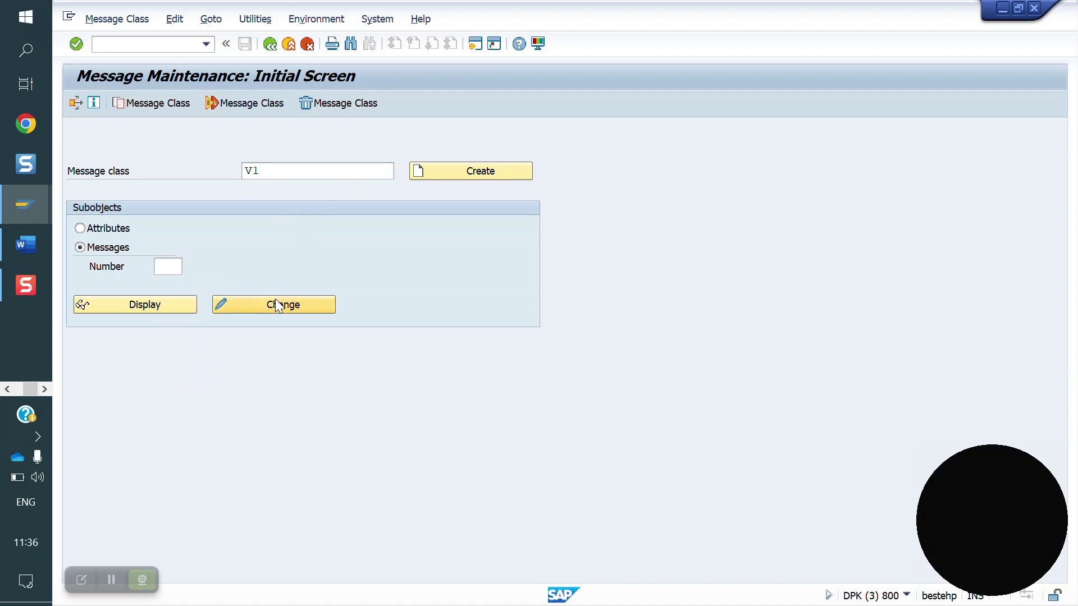
{"action": "left_click", "coordinate": [393, 387]}
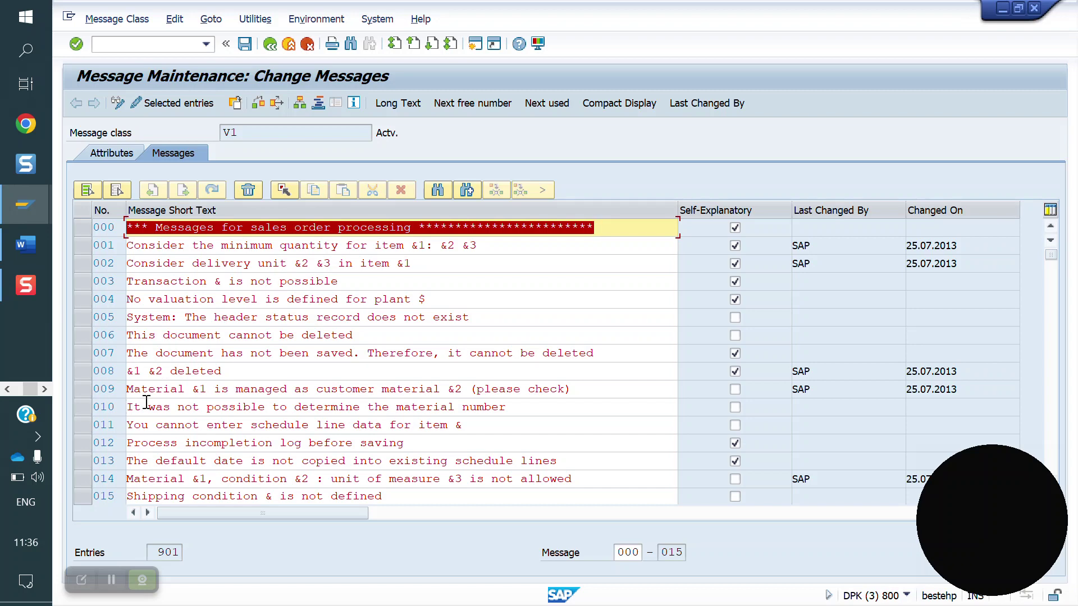
Examine the V1 sales order processing messages by number and short text, from 000 to the 360s and 370s
{"action": "scroll", "coordinate": [146, 402], "scroll_direction": "down", "scroll_amount": 4}
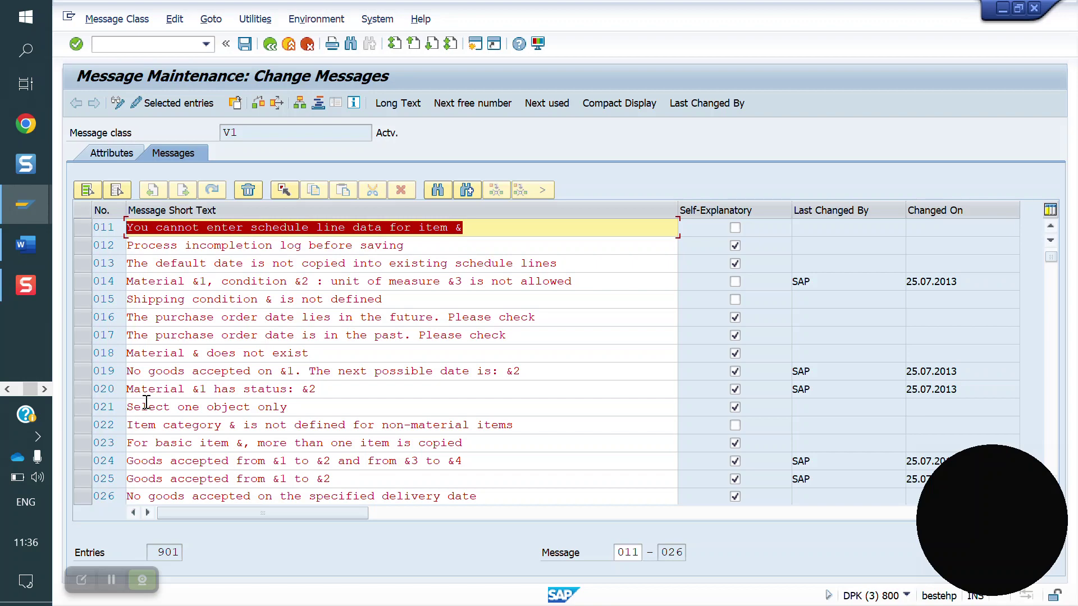
{"action": "scroll", "coordinate": [146, 403], "scroll_direction": "down", "scroll_amount": 7}
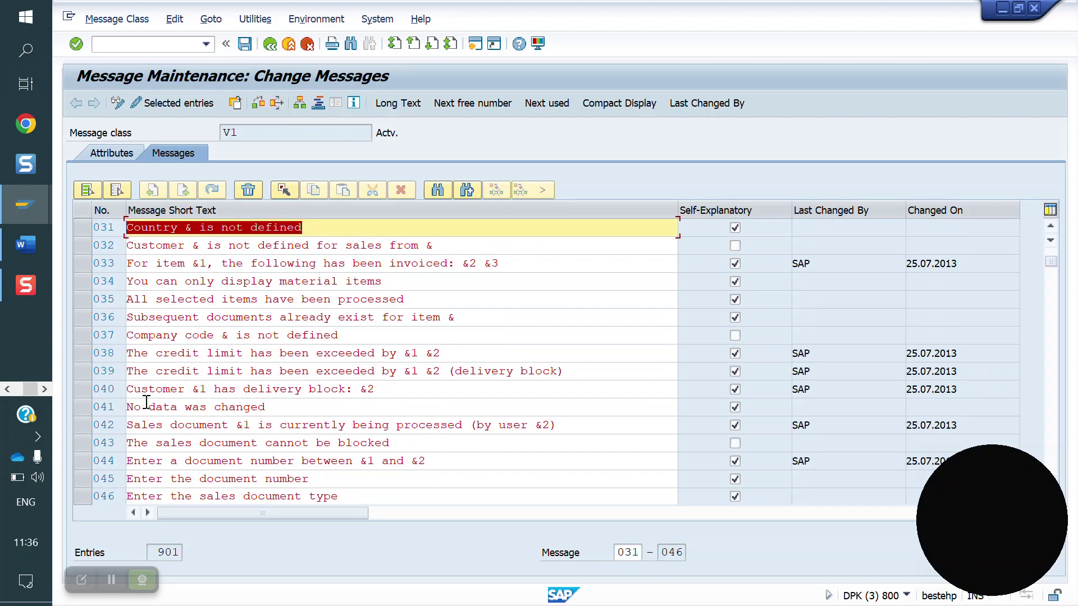
{"action": "scroll", "coordinate": [146, 402], "scroll_direction": "down", "scroll_amount": 20}
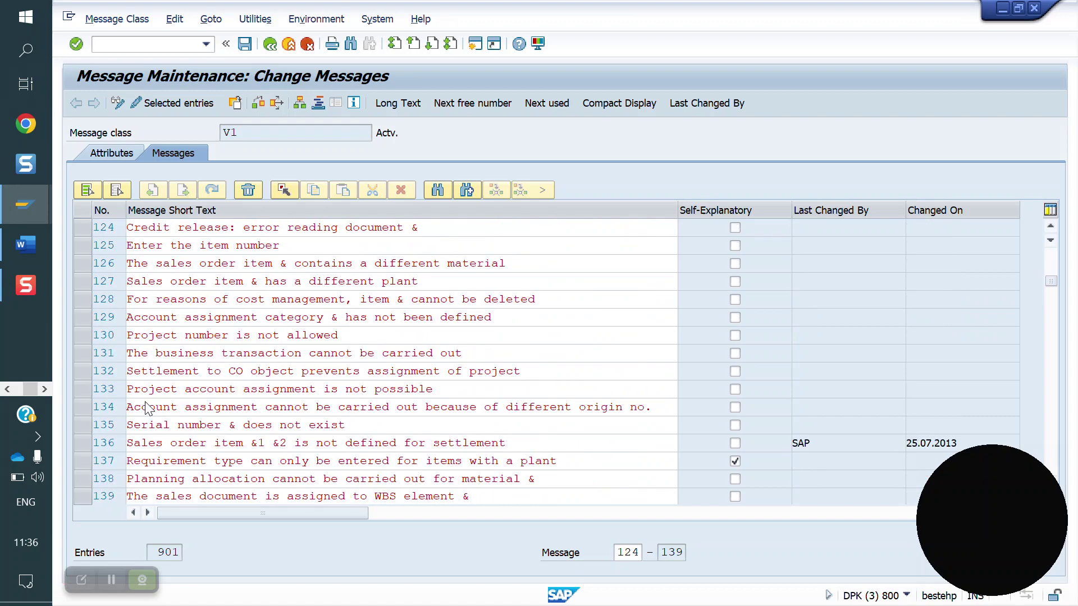
{"action": "scroll", "coordinate": [146, 404], "scroll_direction": "down", "scroll_amount": 20}
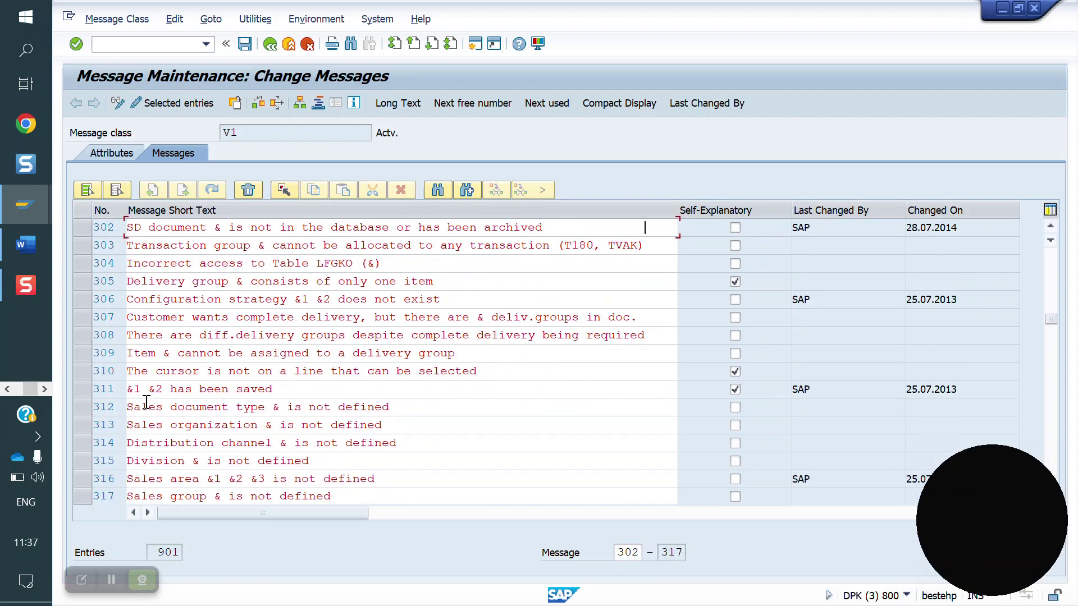
{"action": "scroll", "coordinate": [146, 403], "scroll_direction": "down", "scroll_amount": 20}
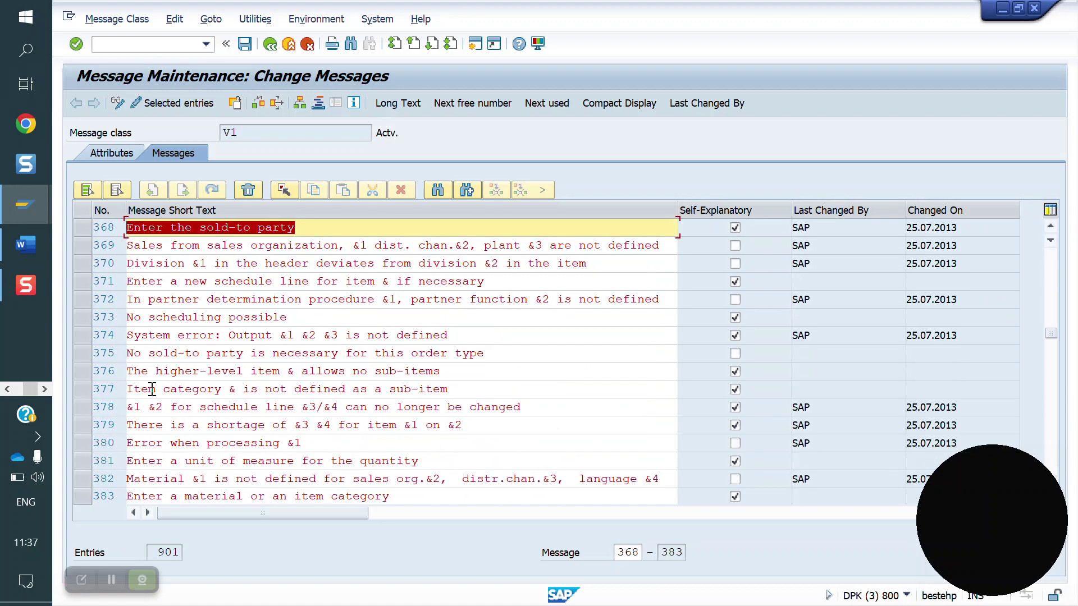
{"action": "scroll", "coordinate": [114, 304], "scroll_direction": "up", "scroll_amount": 3}
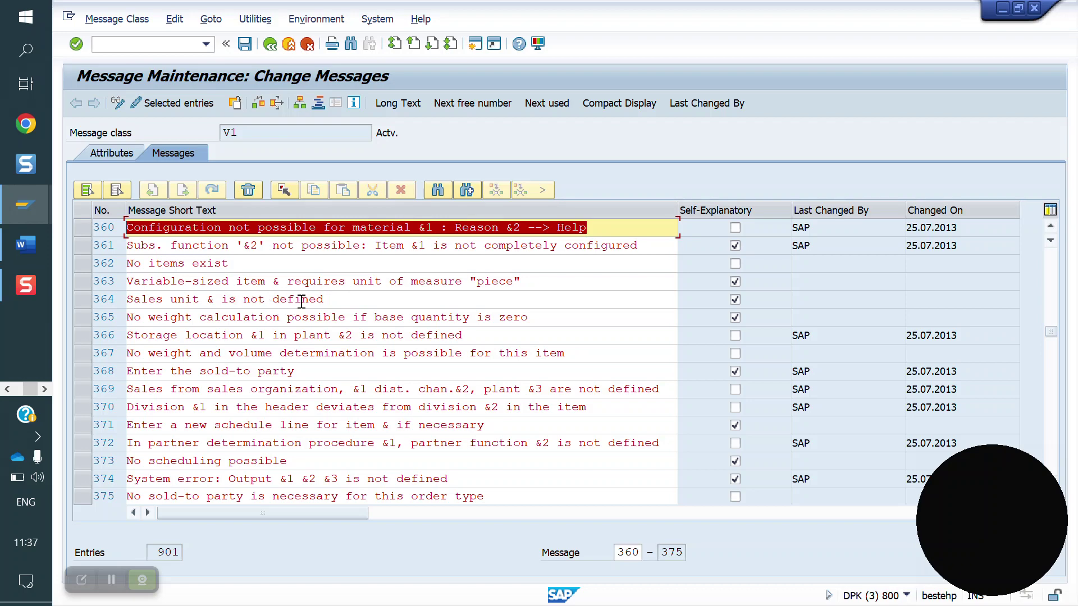
Mark message 364 "Sales unit & is not defined", unmark it and mark message 365 instead
{"action": "left_click", "coordinate": [83, 299]}
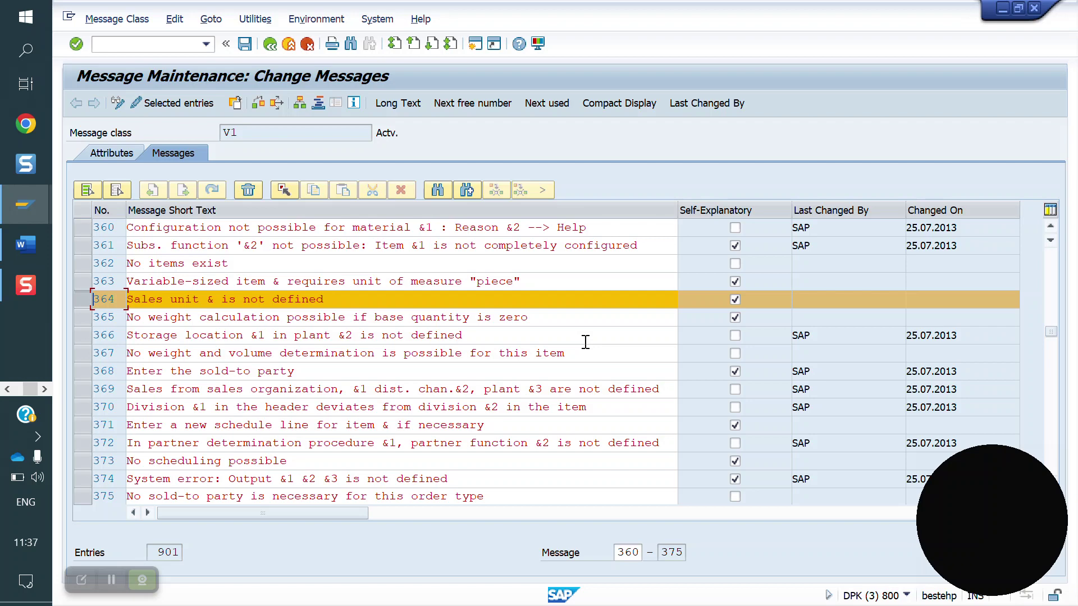
{"action": "left_click", "coordinate": [86, 298]}
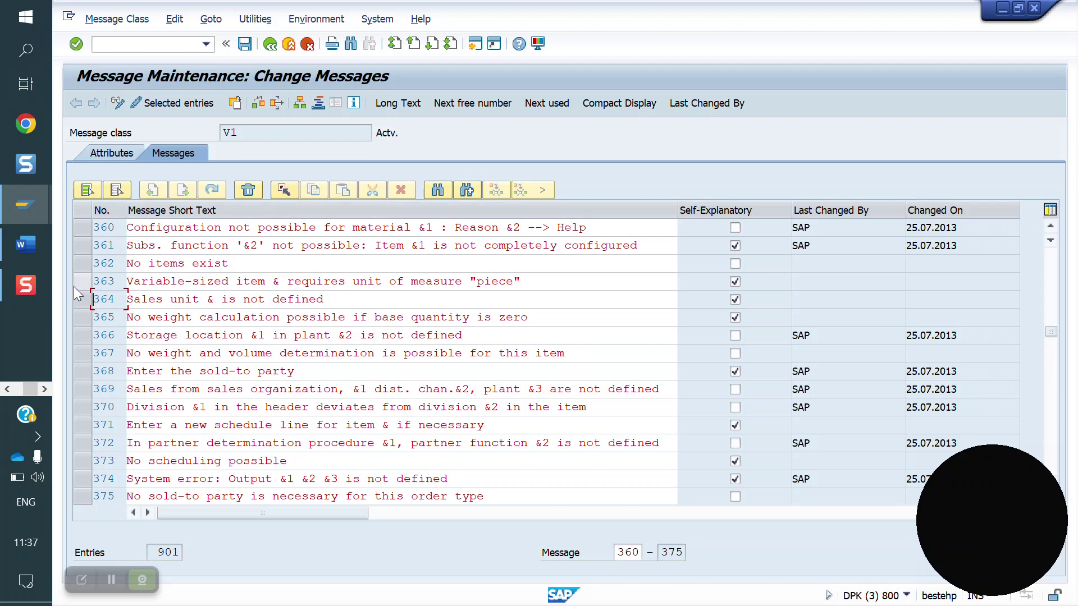
{"action": "left_click", "coordinate": [83, 317]}
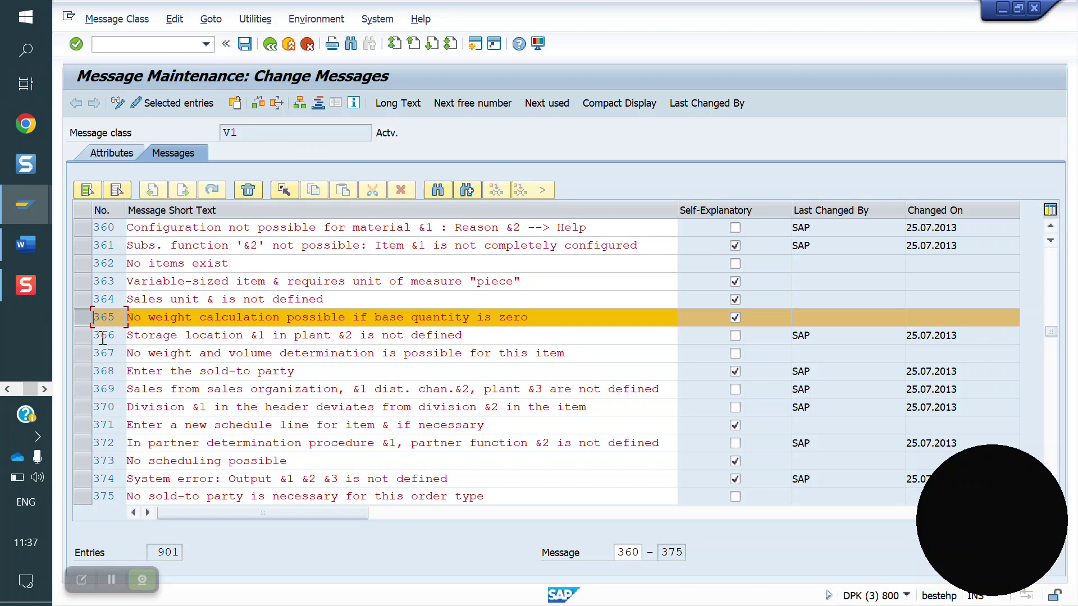
Mark message 368 "Enter the sold-to party" and unmark message 365
{"action": "left_click", "coordinate": [81, 368]}
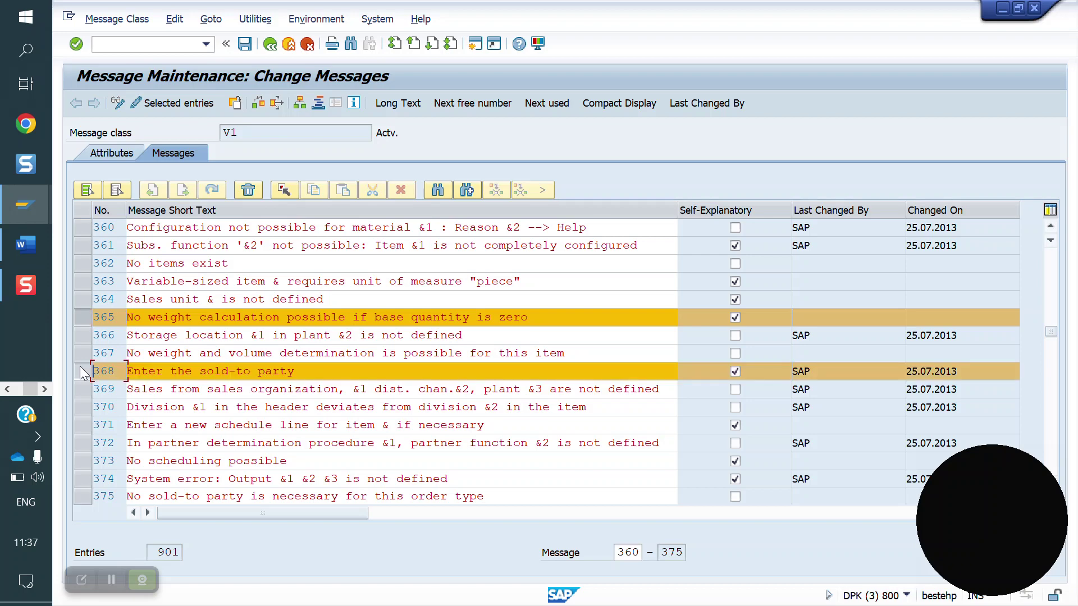
{"action": "left_click", "coordinate": [90, 312]}
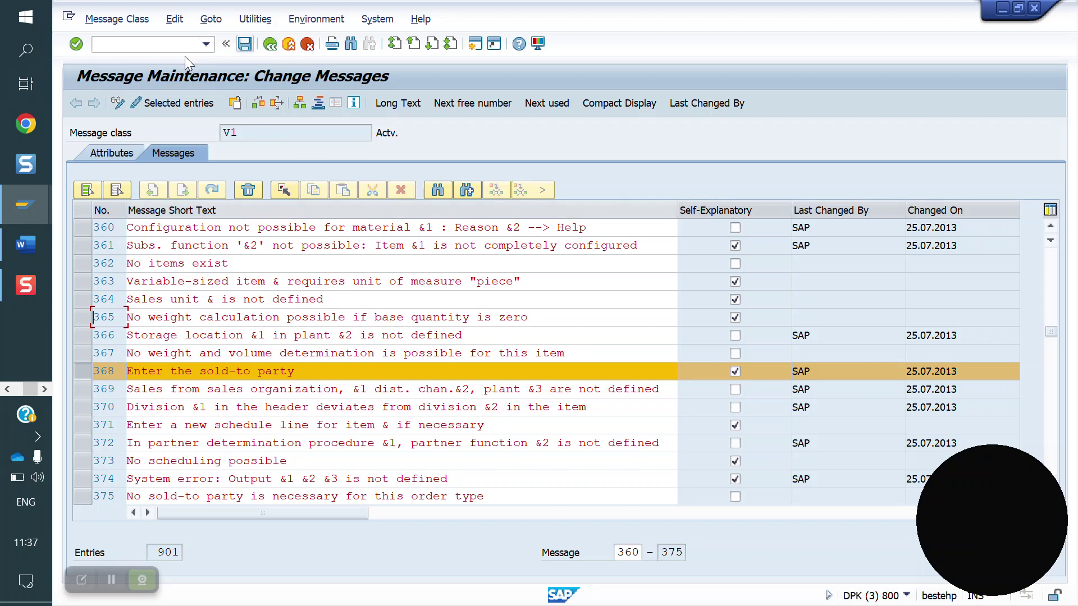
Start VA01 in a new session and proceed past the initial screen to the sales order overview
{"action": "left_click", "coordinate": [141, 45]}
{"action": "type", "text": "/OVA01"}
{"action": "key", "text": "Return"}
{"action": "key", "text": "Return"}
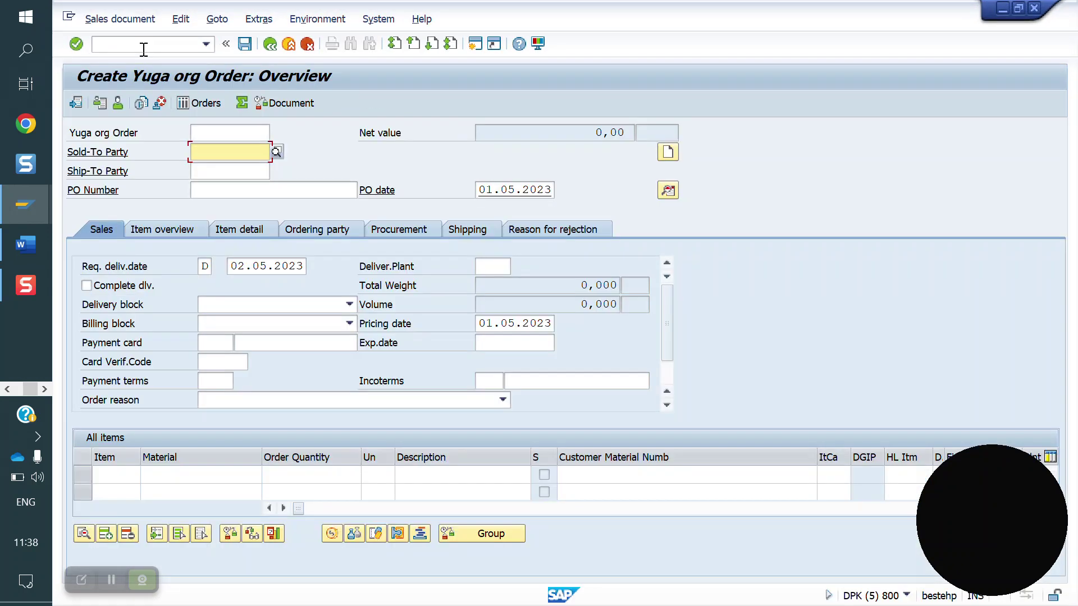
Submit the order without sold-to and ship-to parties, highlight the message class in the error details and close them
{"action": "key", "text": "Return"}
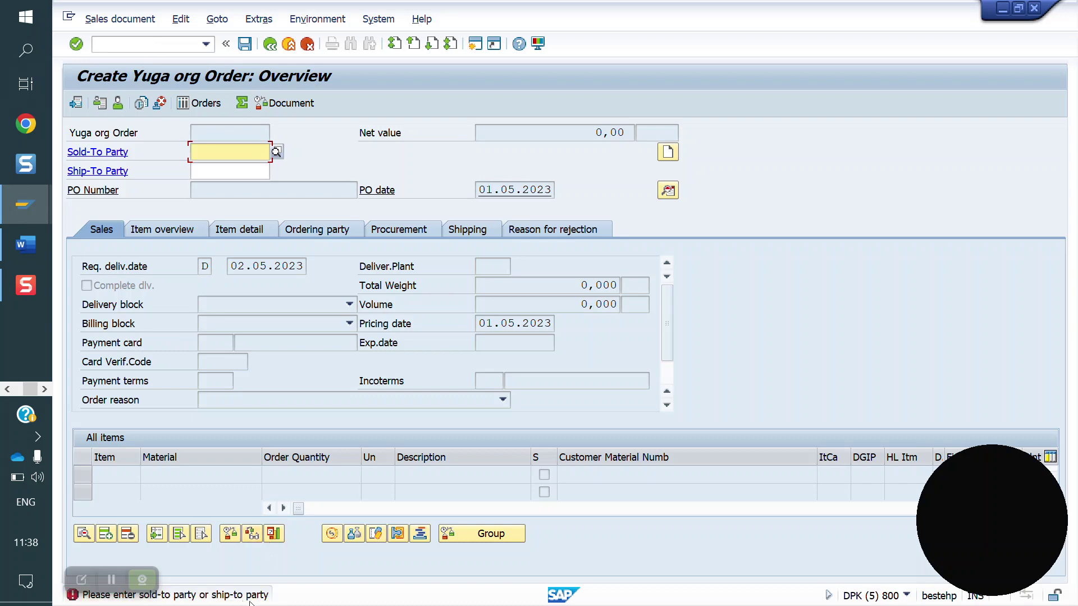
{"action": "double_click", "coordinate": [219, 594]}
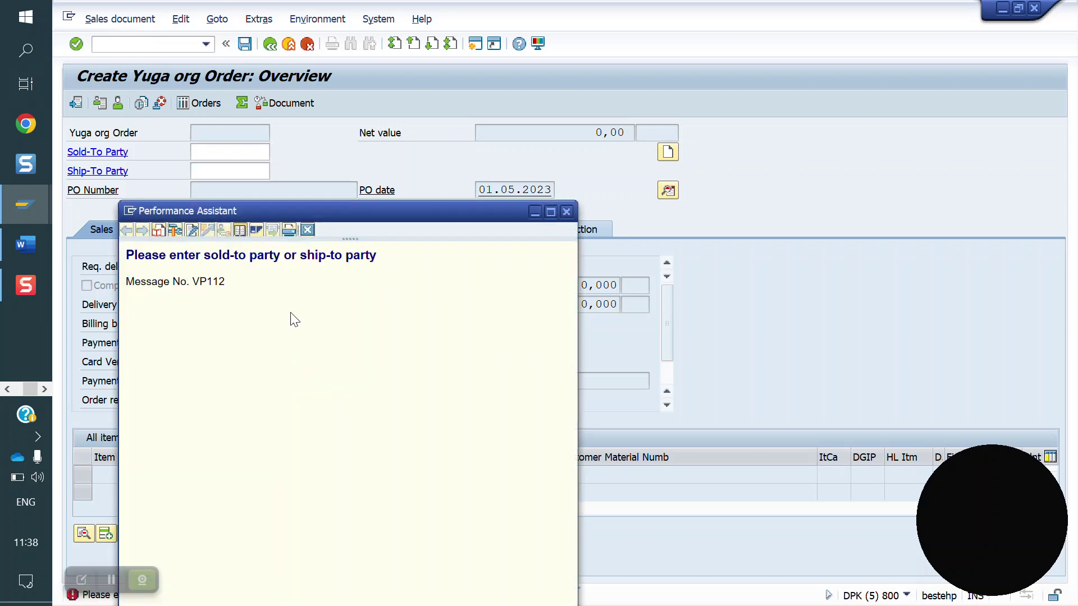
{"action": "left_click_drag", "start_coordinate": [207, 280], "coordinate": [192, 281]}
{"action": "left_click", "coordinate": [307, 230]}
Return to the V1 message list session and run a where-used search for message 365, continuing maintenance in the logon language
{"action": "left_click", "coordinate": [23, 218]}
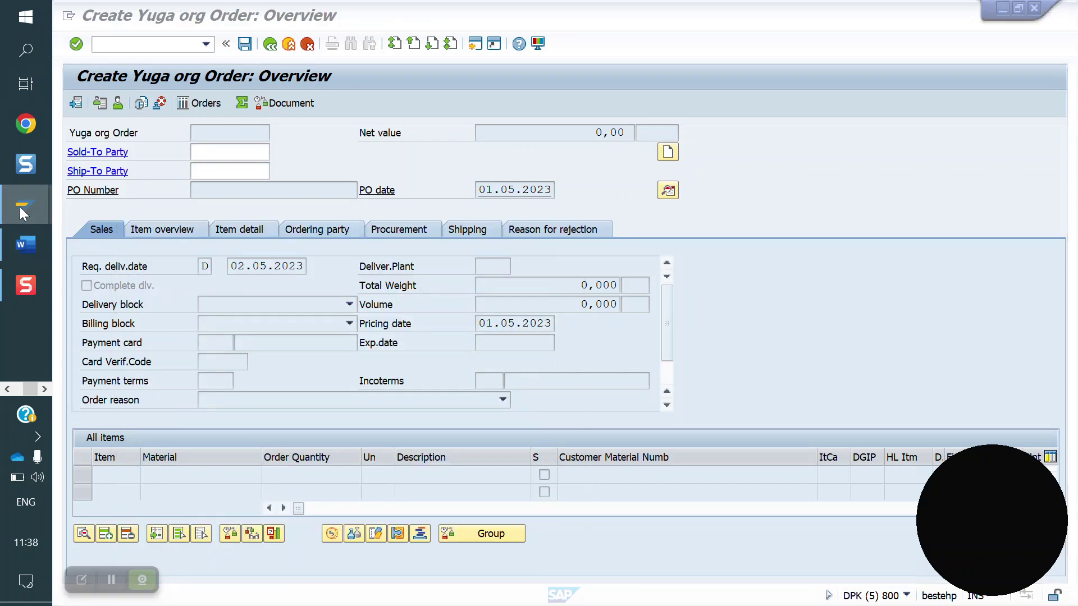
{"action": "left_click", "coordinate": [156, 187]}
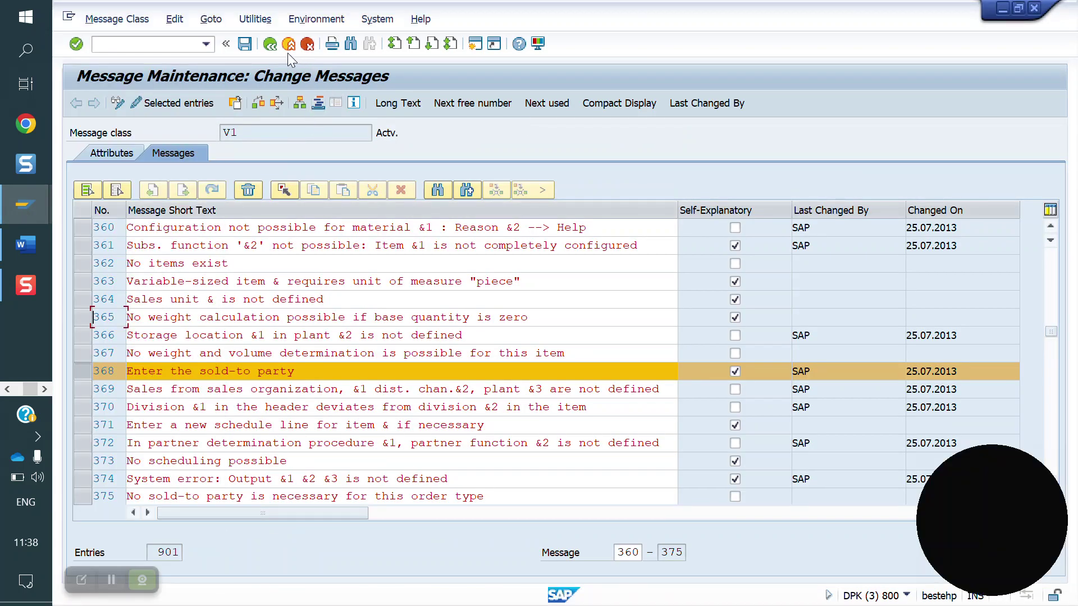
{"action": "left_click", "coordinate": [277, 104]}
{"action": "left_click", "coordinate": [177, 399]}
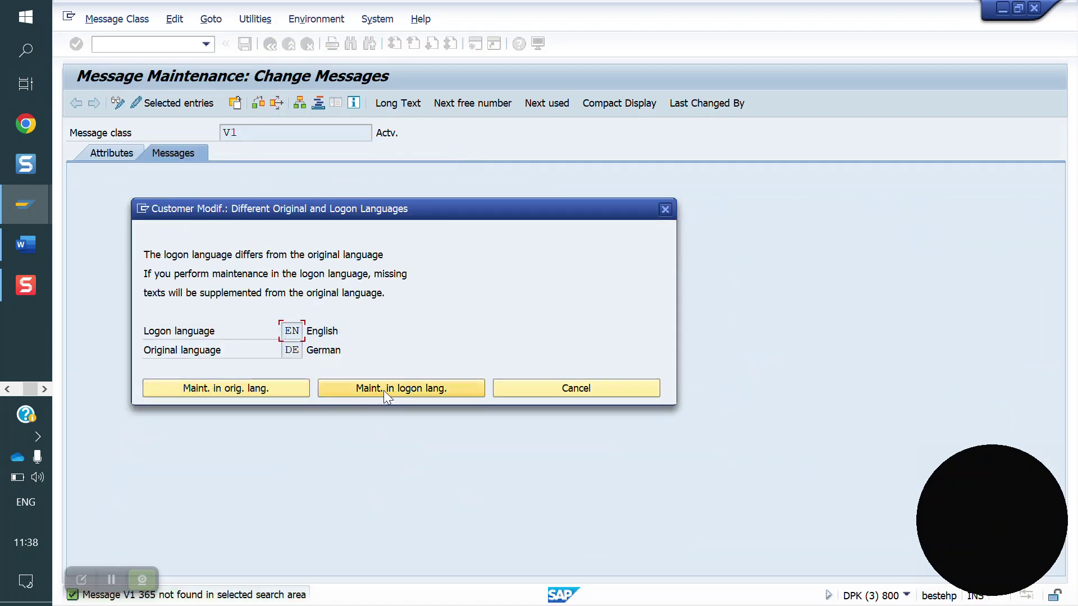
{"action": "left_click", "coordinate": [385, 390]}
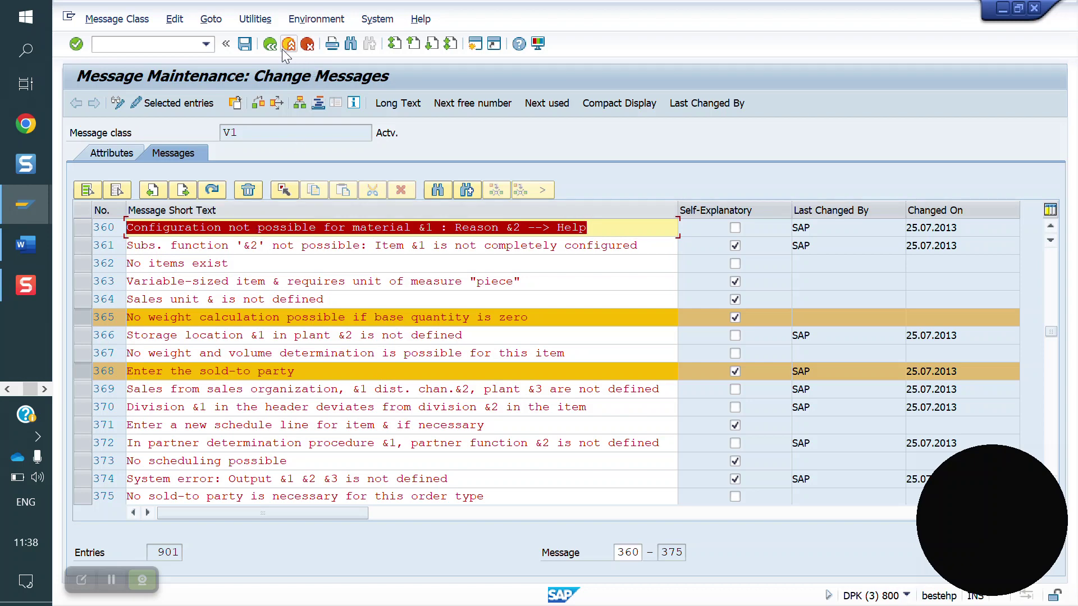
Open message 112 of class VP in change mode, maintaining it in the logon language
{"action": "left_click", "coordinate": [285, 47]}
{"action": "type", "text": "vp"}
{"action": "key", "text": "Return"}
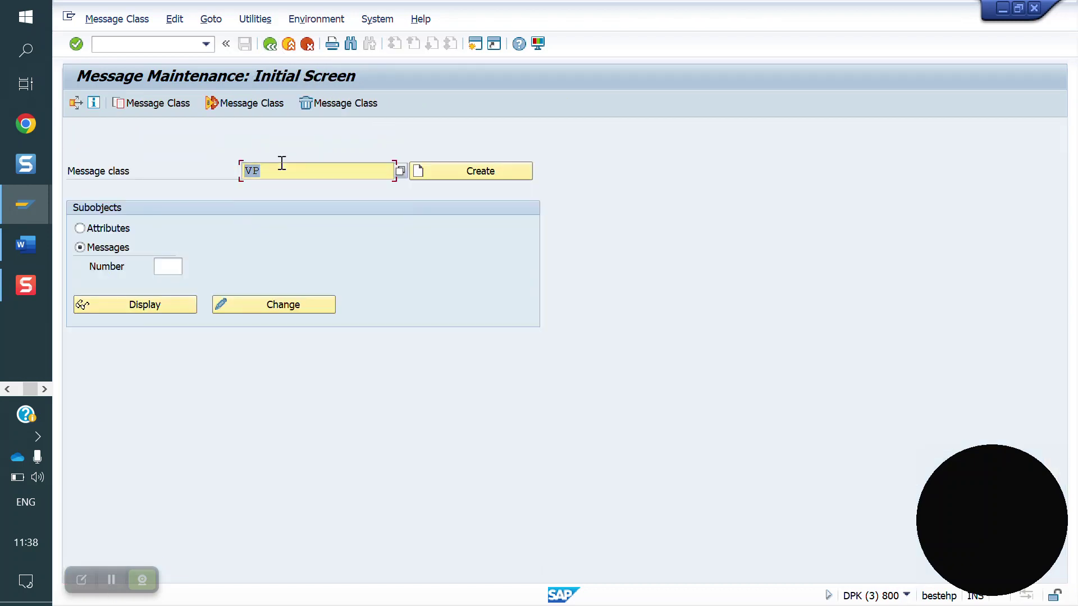
{"action": "left_click", "coordinate": [174, 267]}
{"action": "type", "text": "112"}
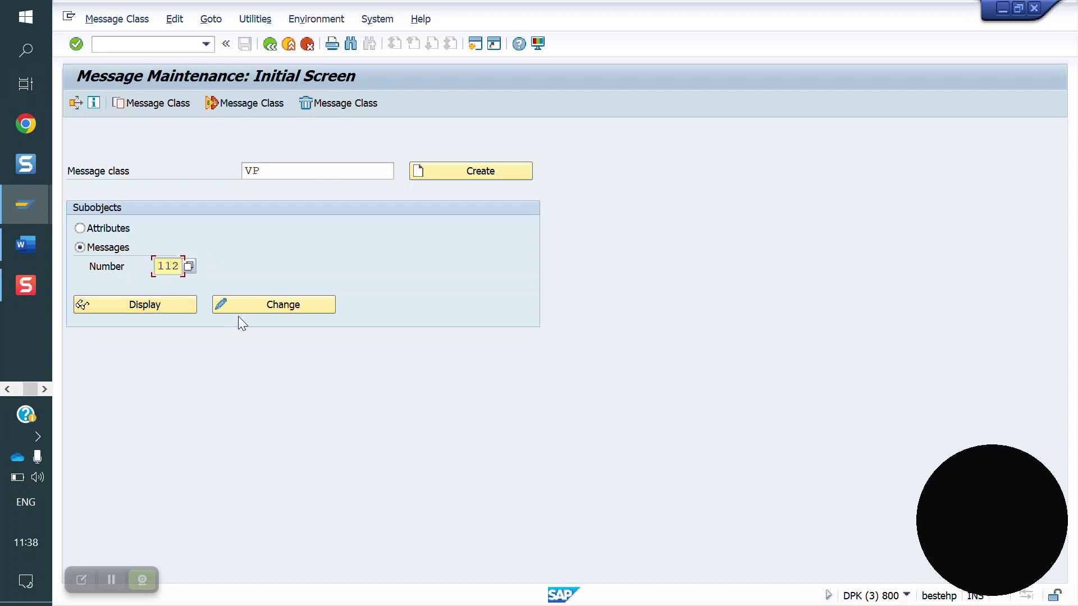
{"action": "left_click", "coordinate": [254, 303]}
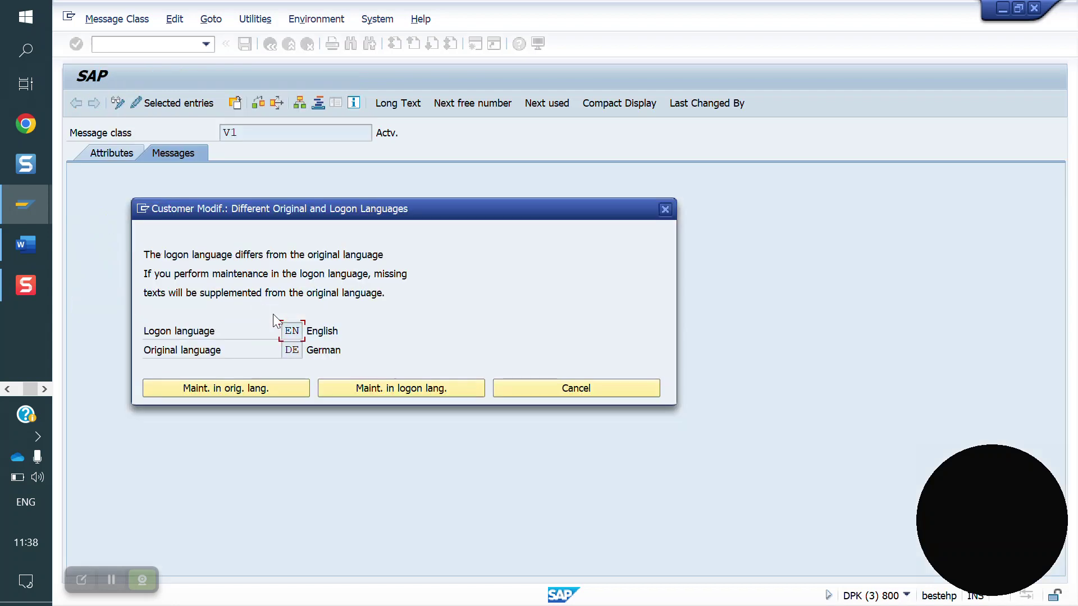
{"action": "left_click", "coordinate": [433, 389]}
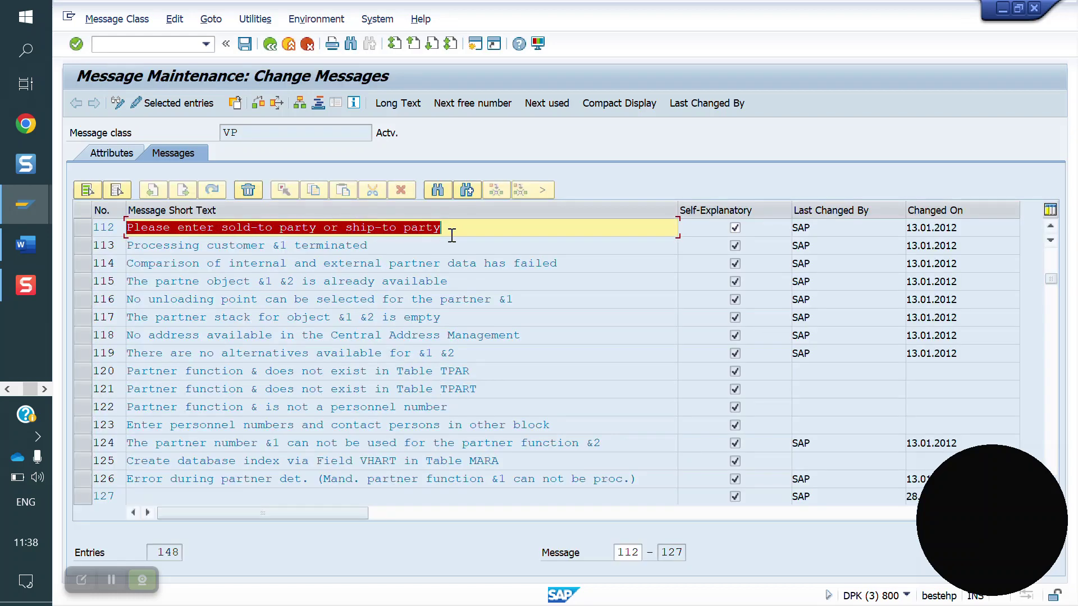
{"action": "left_click", "coordinate": [452, 235]}
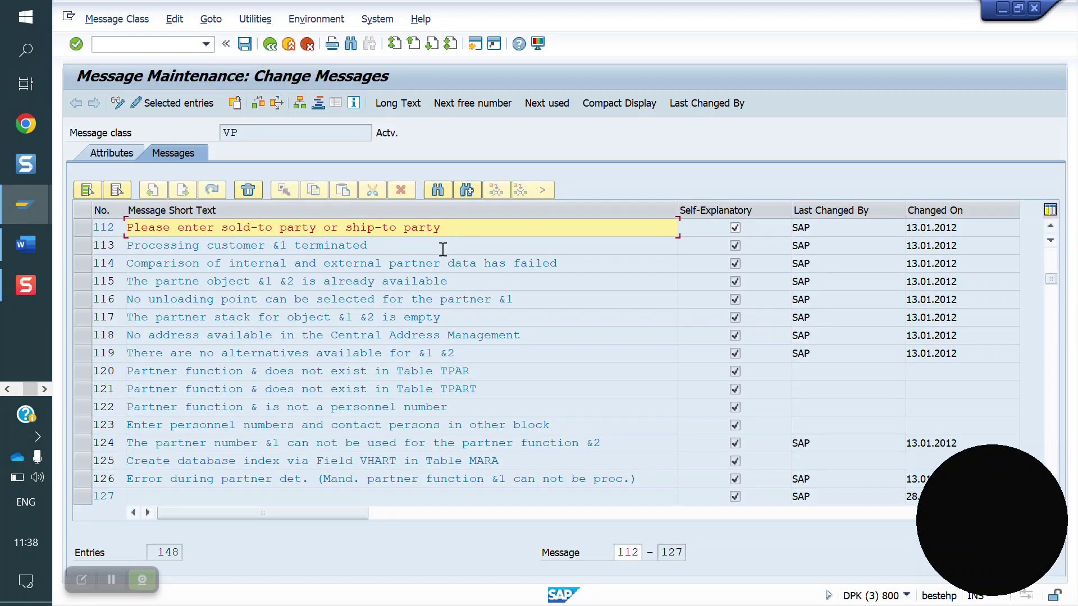
Switch to the sales order session, fill in the ship-to party with the customer number and confirm it
{"action": "mouse_move", "coordinate": [23, 193]}
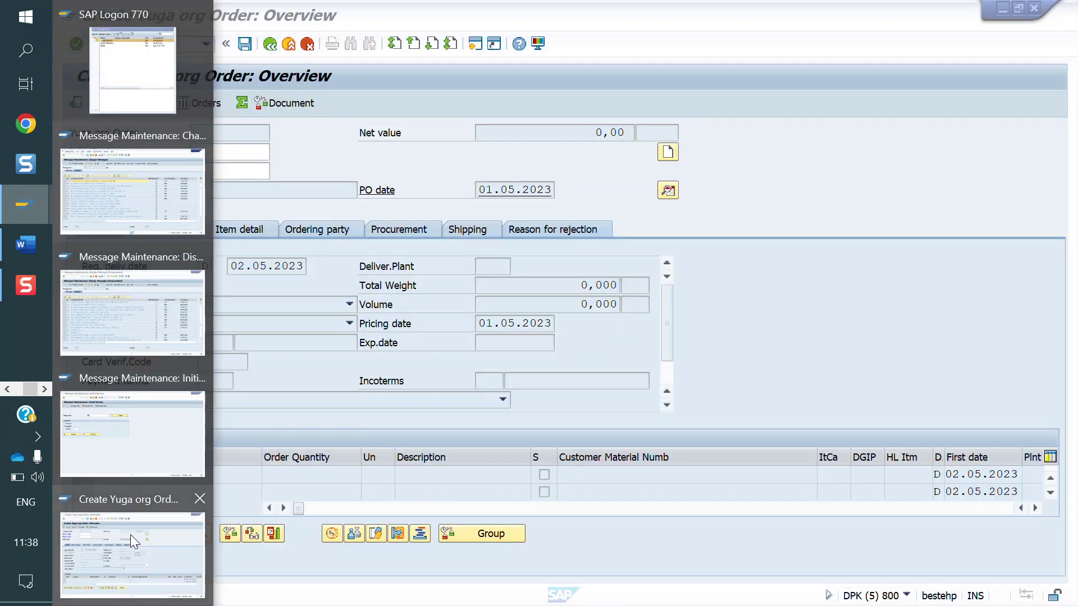
{"action": "left_click", "coordinate": [130, 535]}
{"action": "left_click", "coordinate": [254, 168]}
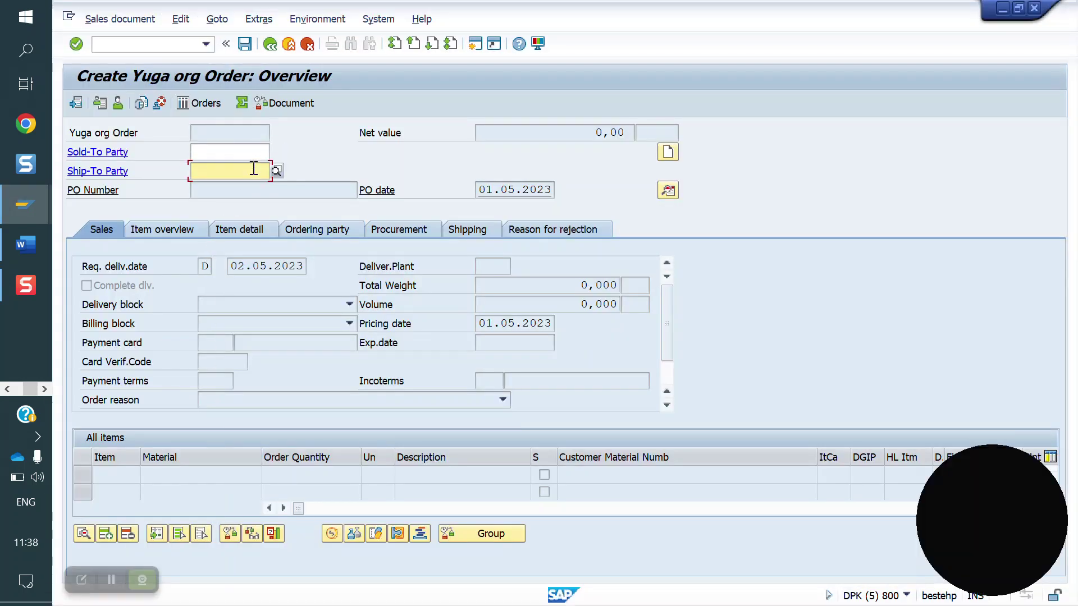
{"action": "key", "text": "Down"}
{"action": "key", "text": "Return"}
{"action": "key", "text": "Return"}
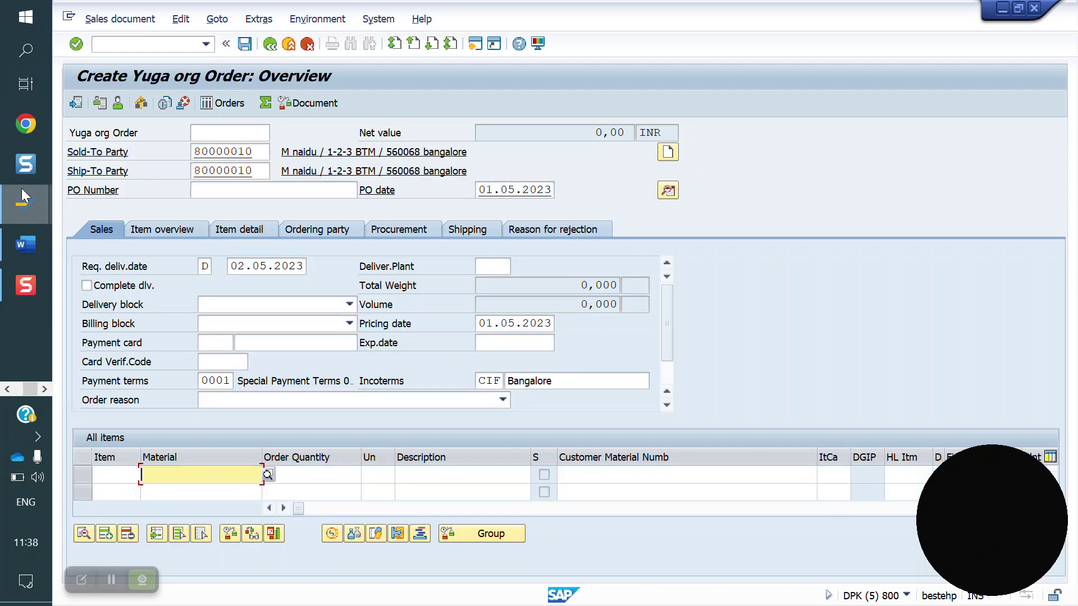
Switch back to the VP messages and run a where-used list for message 112 in programs, classes and Web Dynpro components
{"action": "mouse_move", "coordinate": [27, 205]}
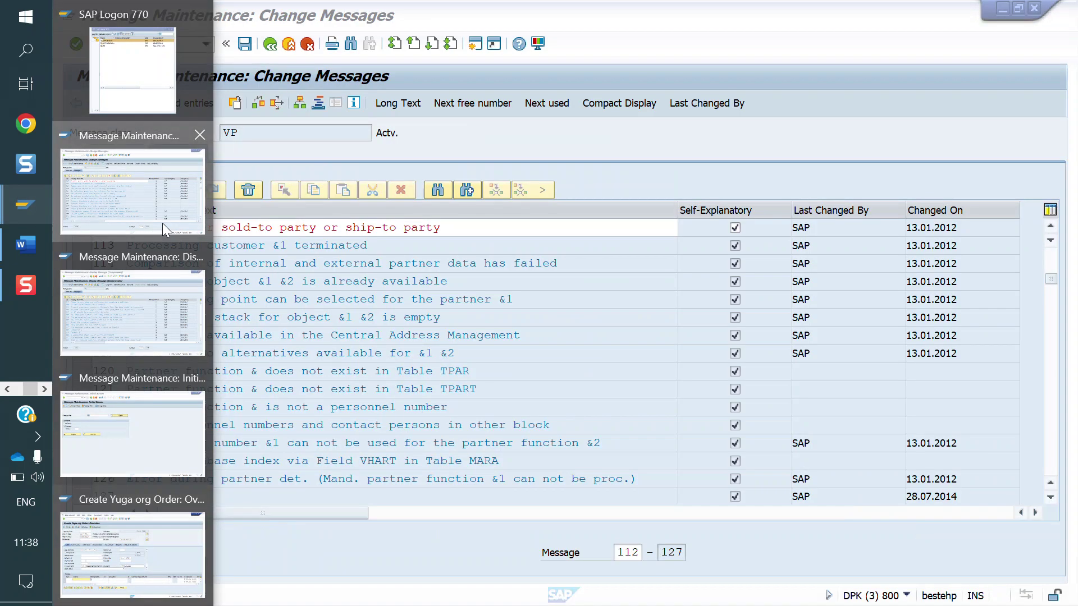
{"action": "left_click", "coordinate": [163, 223]}
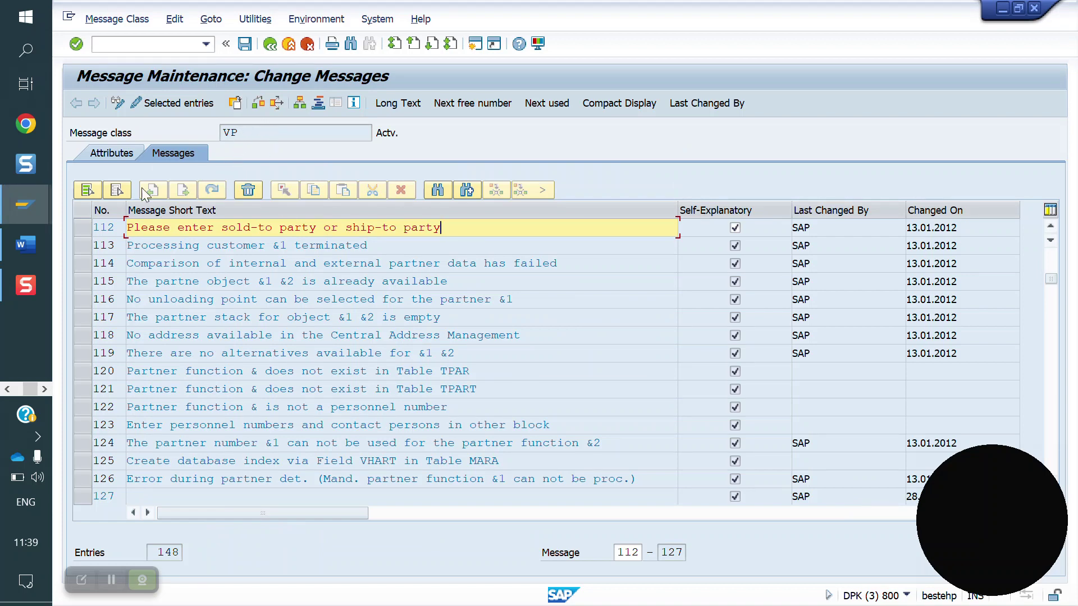
{"action": "left_click", "coordinate": [78, 228]}
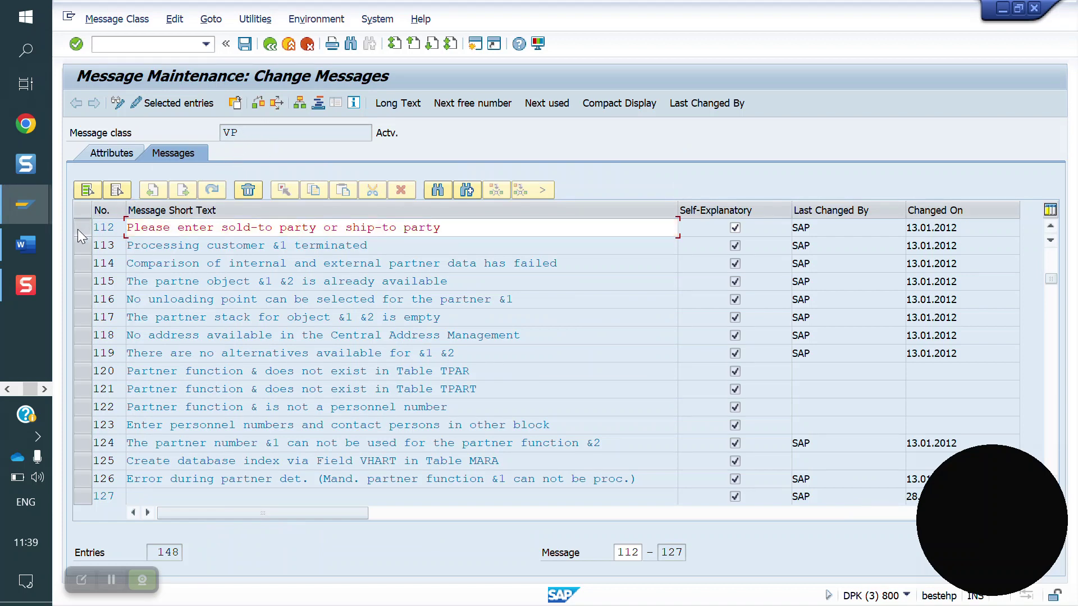
{"action": "left_click", "coordinate": [277, 104]}
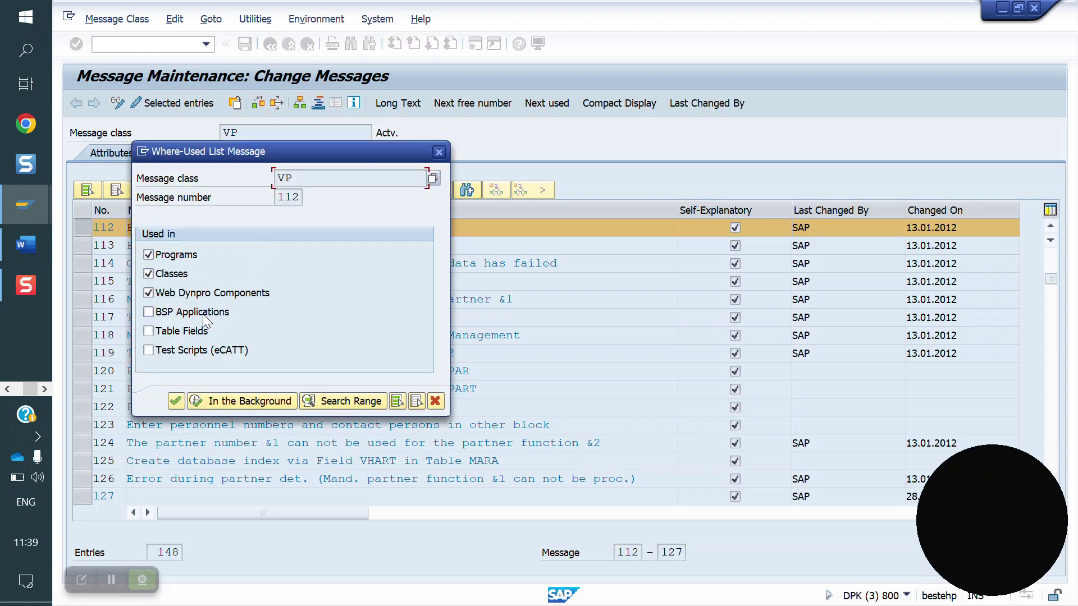
{"action": "left_click", "coordinate": [176, 402]}
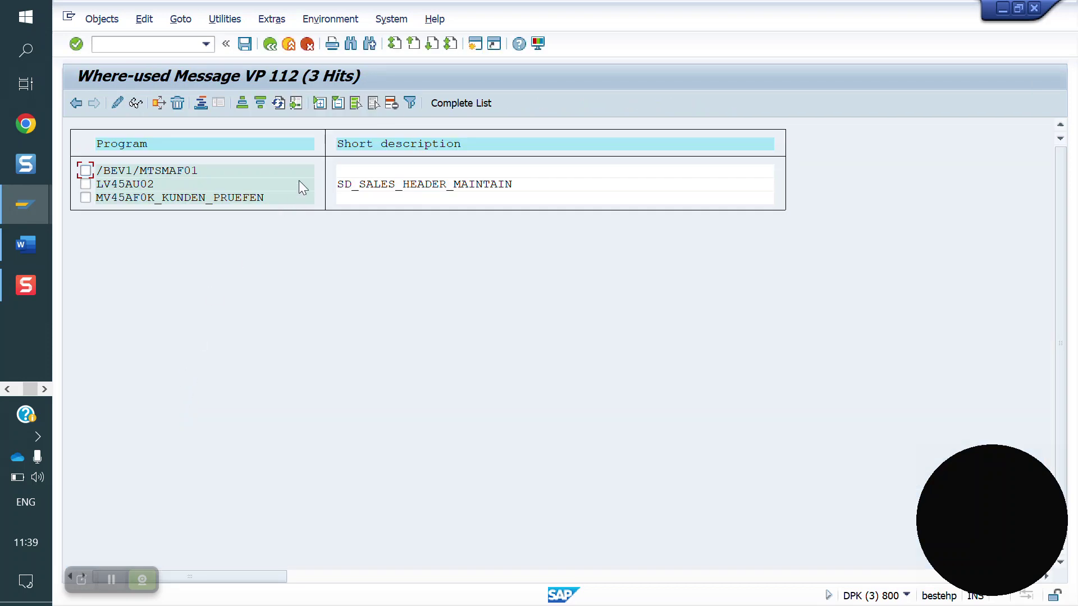
Go back to the VP messages in the logon language and run the where-used list for message 112 again
{"action": "left_click", "coordinate": [274, 49]}
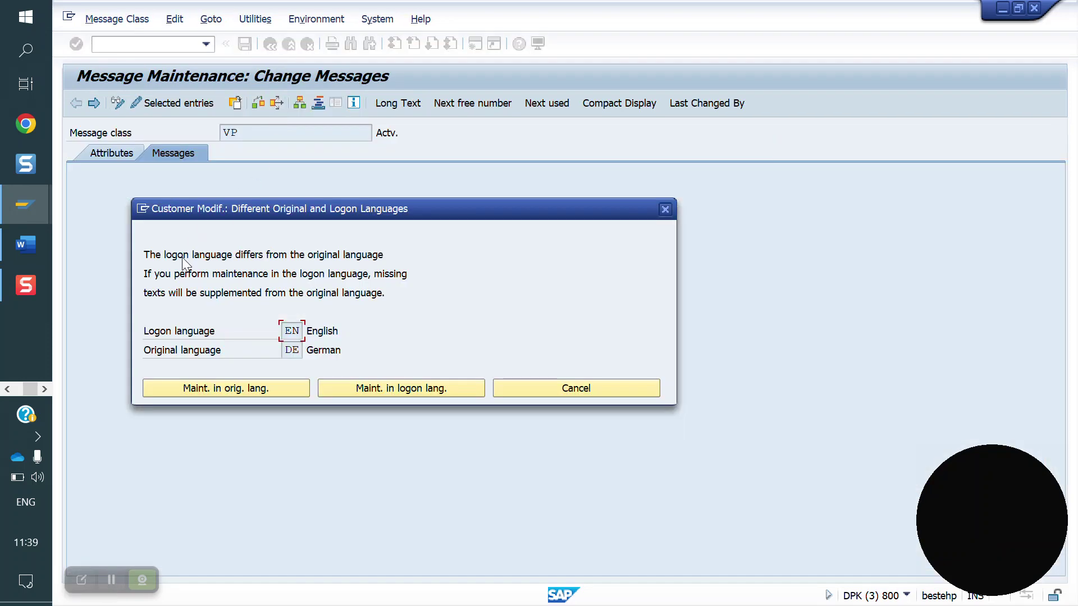
{"action": "left_click", "coordinate": [382, 393]}
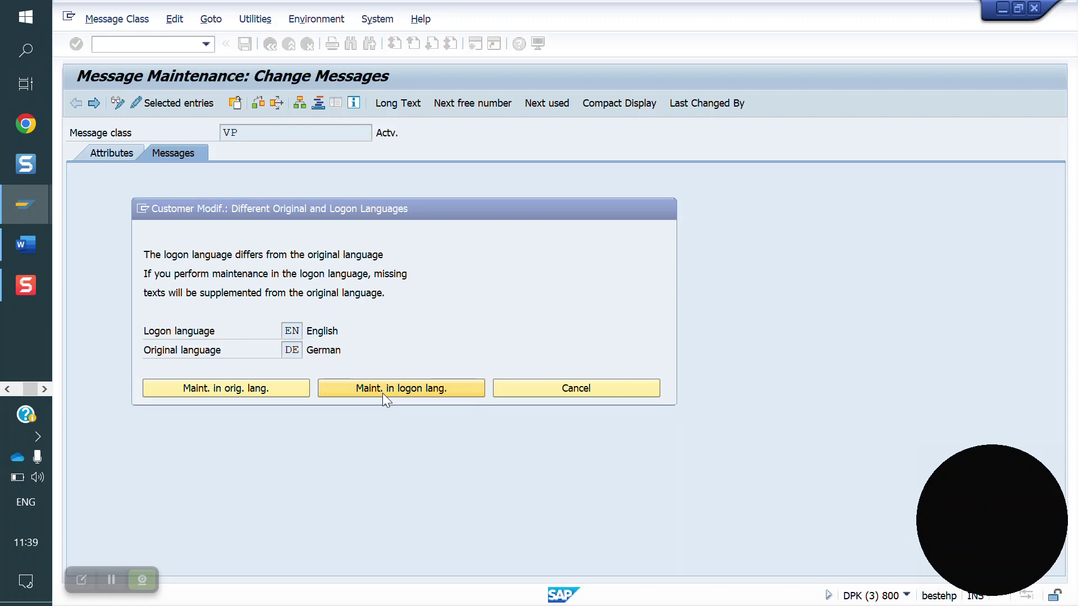
{"action": "left_click", "coordinate": [87, 227]}
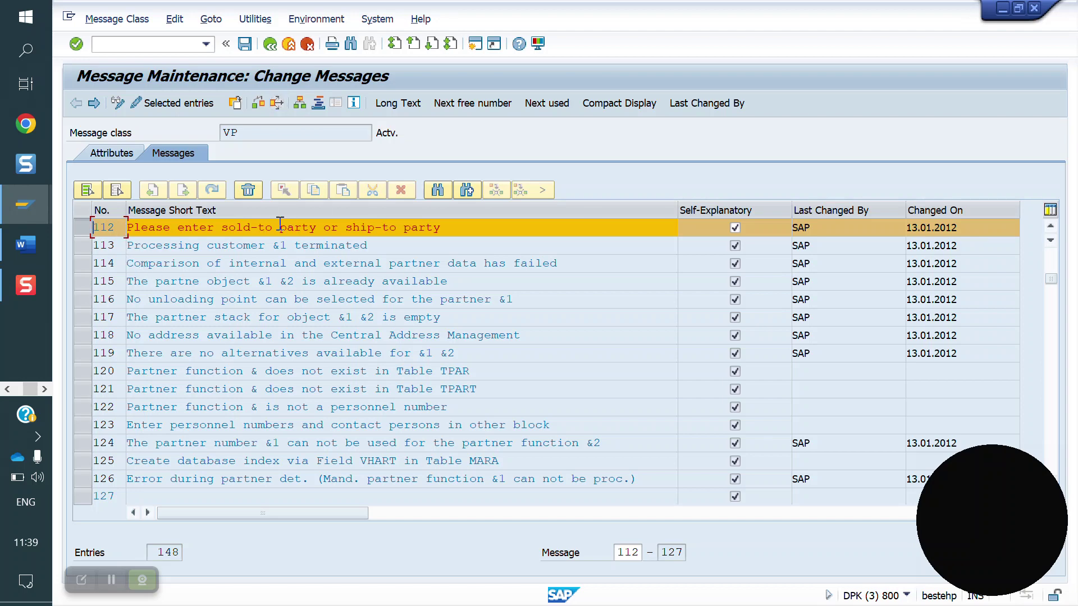
{"action": "left_click", "coordinate": [281, 107]}
{"action": "left_click", "coordinate": [175, 400]}
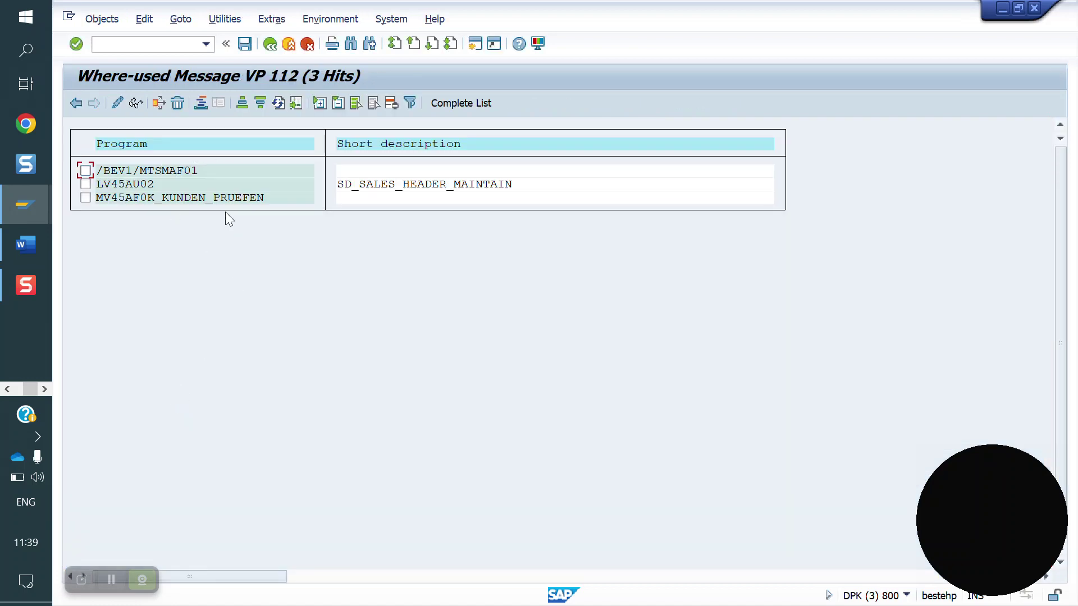
Open the SD_SALES_HEADER_MAINTAIN source code from the where-used list and examine the message class and type in the message 112 statement
{"action": "double_click", "coordinate": [405, 186]}
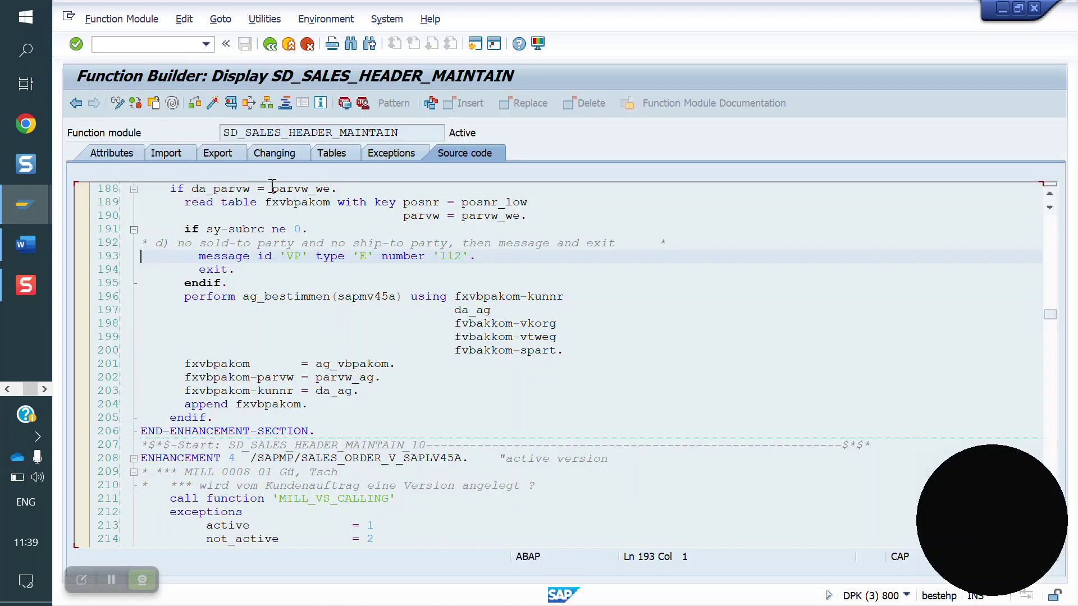
{"action": "left_click", "coordinate": [291, 258]}
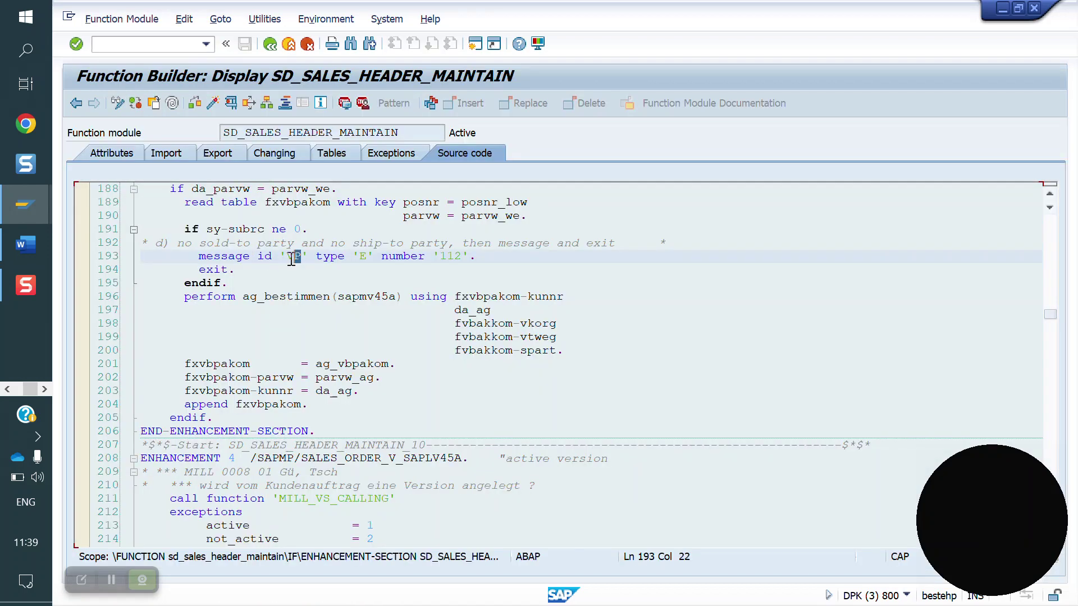
{"action": "left_click", "coordinate": [367, 256]}
{"action": "left_click_drag", "start_coordinate": [367, 256], "coordinate": [361, 255]}
{"action": "left_click", "coordinate": [368, 256]}
{"action": "left_click", "coordinate": [251, 266]}
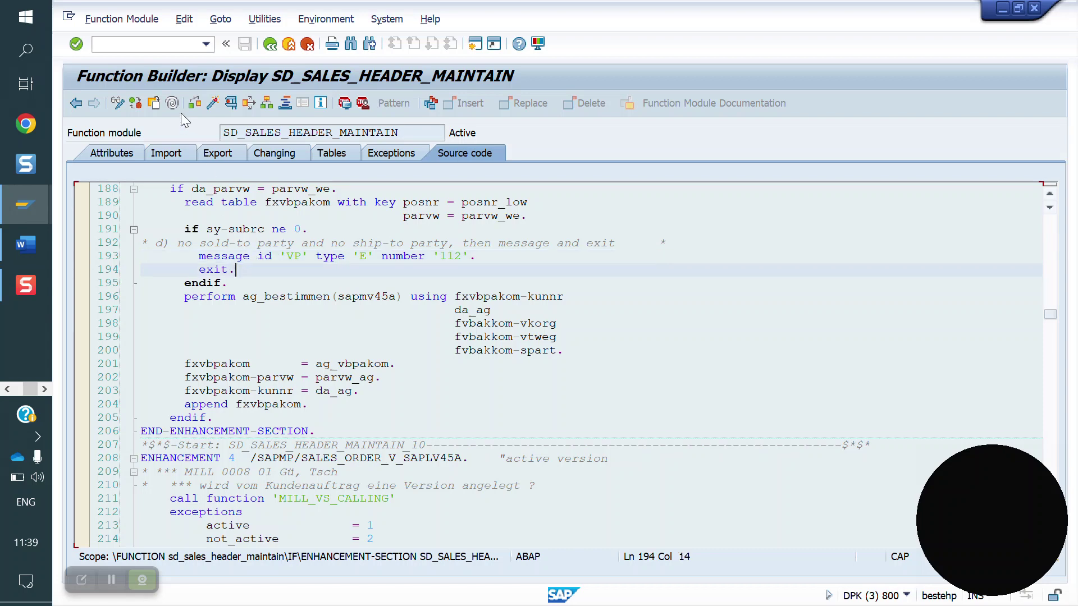
Try to switch SD_SALES_HEADER_MAINTAIN to change mode with a developer access key, and decline another attempt
{"action": "left_click", "coordinate": [117, 102]}
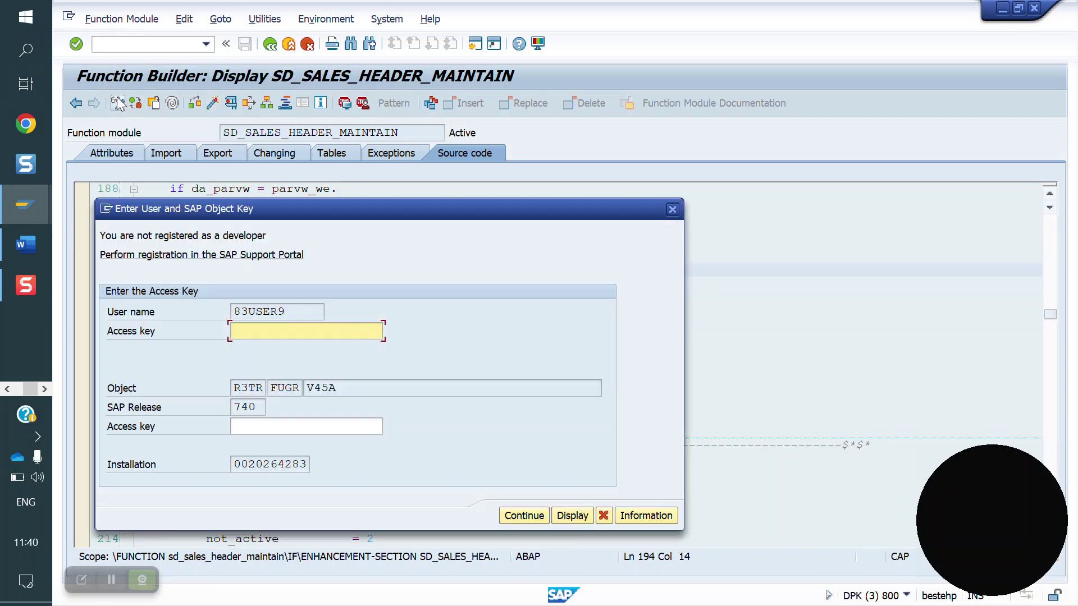
{"action": "type", "text": "Z"}
{"action": "left_click", "coordinate": [321, 343]}
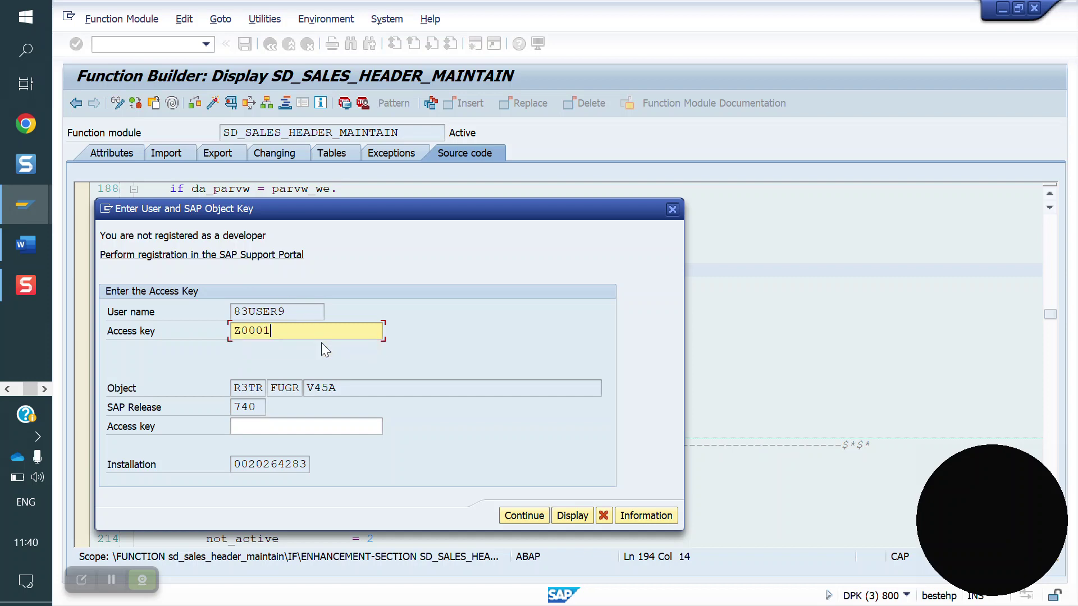
{"action": "key", "text": "Return"}
{"action": "left_click", "coordinate": [421, 330]}
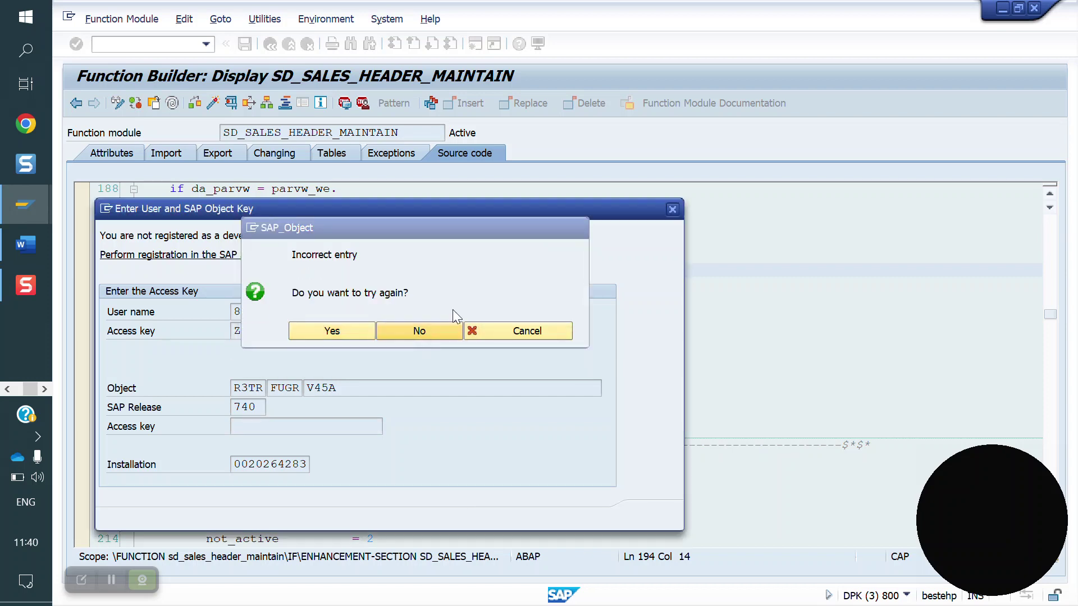
{"action": "left_click", "coordinate": [556, 382]}
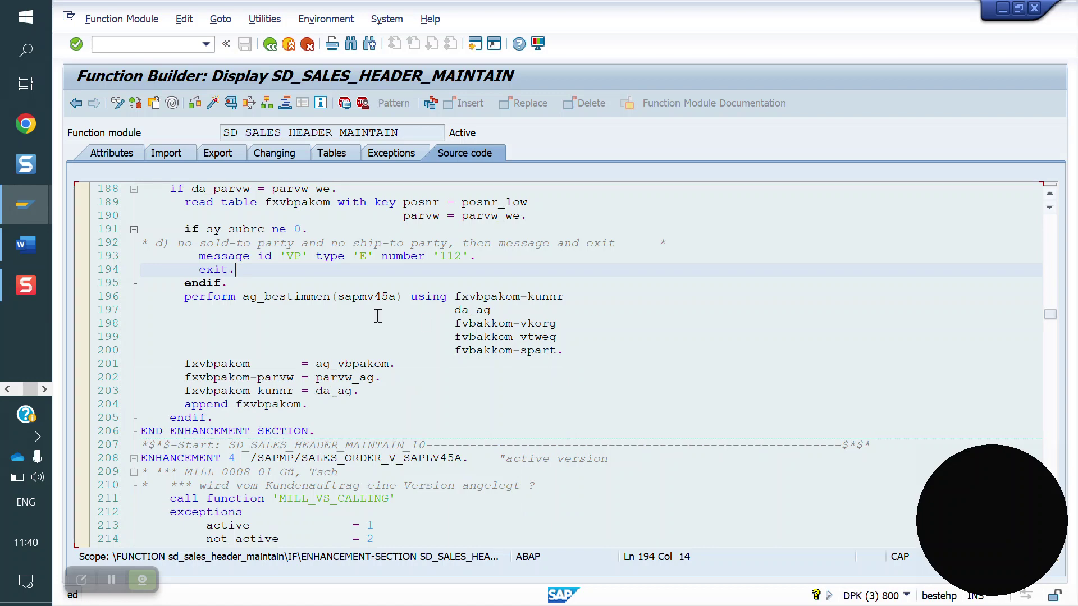
Return through the where-used list to the VP messages in the logon language, and switch to the Class 17 document in Word
{"action": "left_click", "coordinate": [133, 47]}
{"action": "type", "text": "/"}
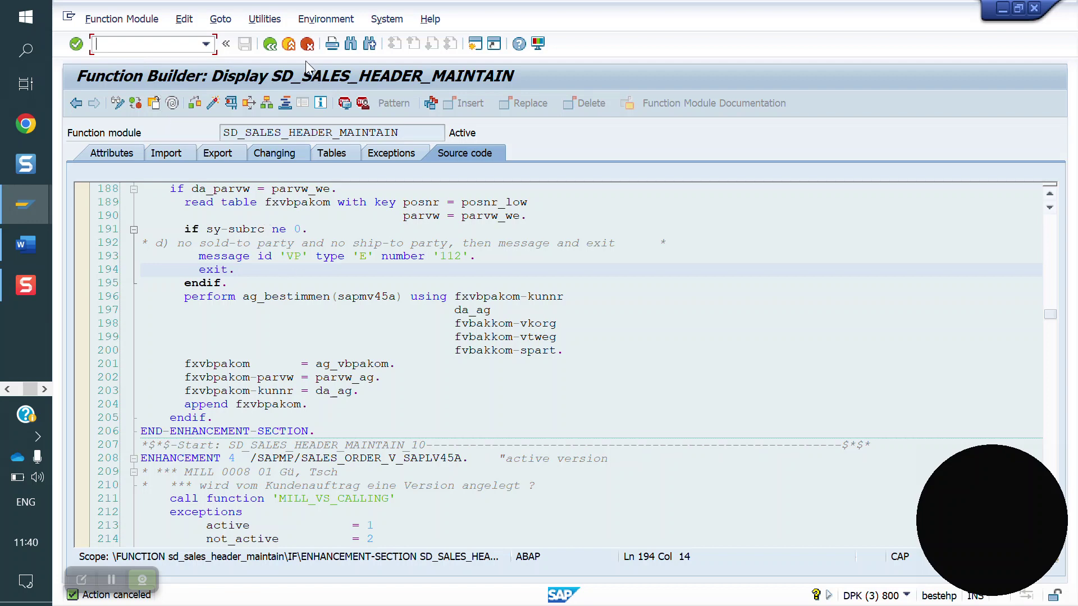
{"action": "left_click", "coordinate": [269, 45]}
{"action": "left_click", "coordinate": [269, 45]}
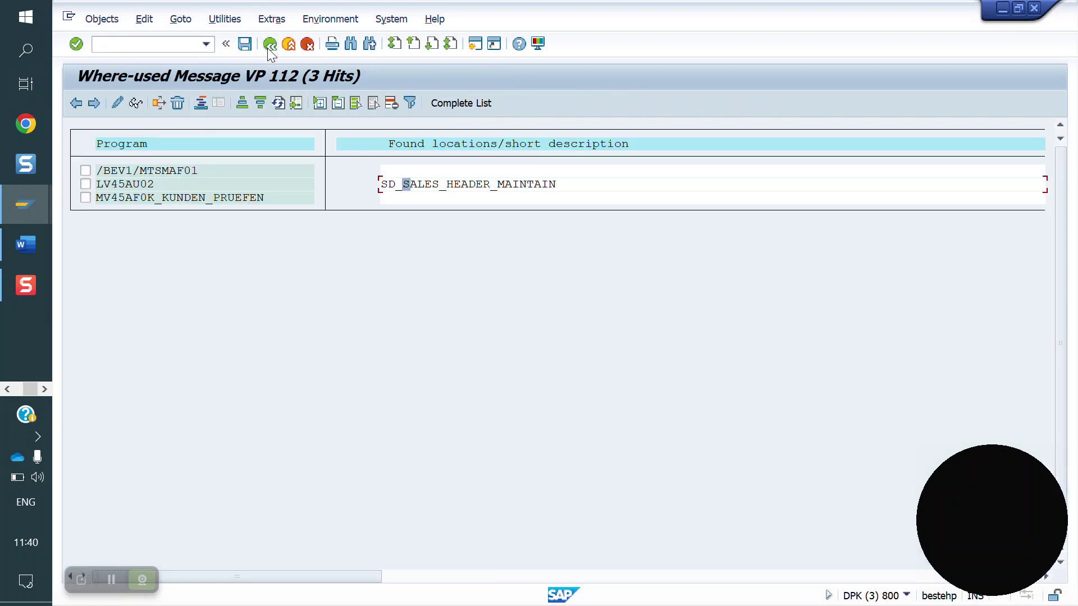
{"action": "left_click", "coordinate": [273, 45]}
{"action": "left_click", "coordinate": [387, 390]}
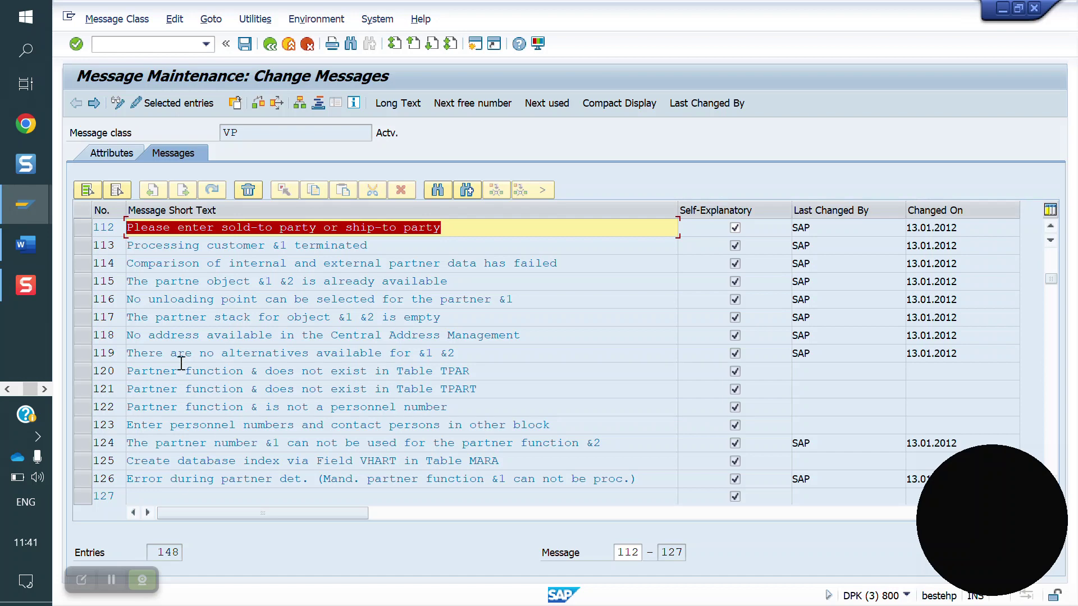
{"action": "left_click", "coordinate": [23, 243]}
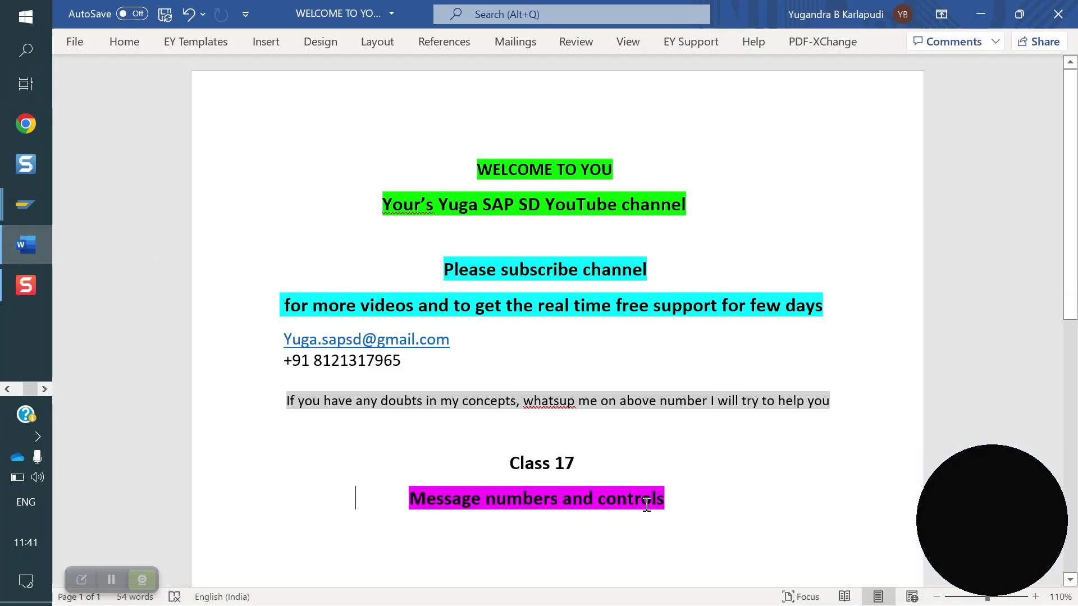